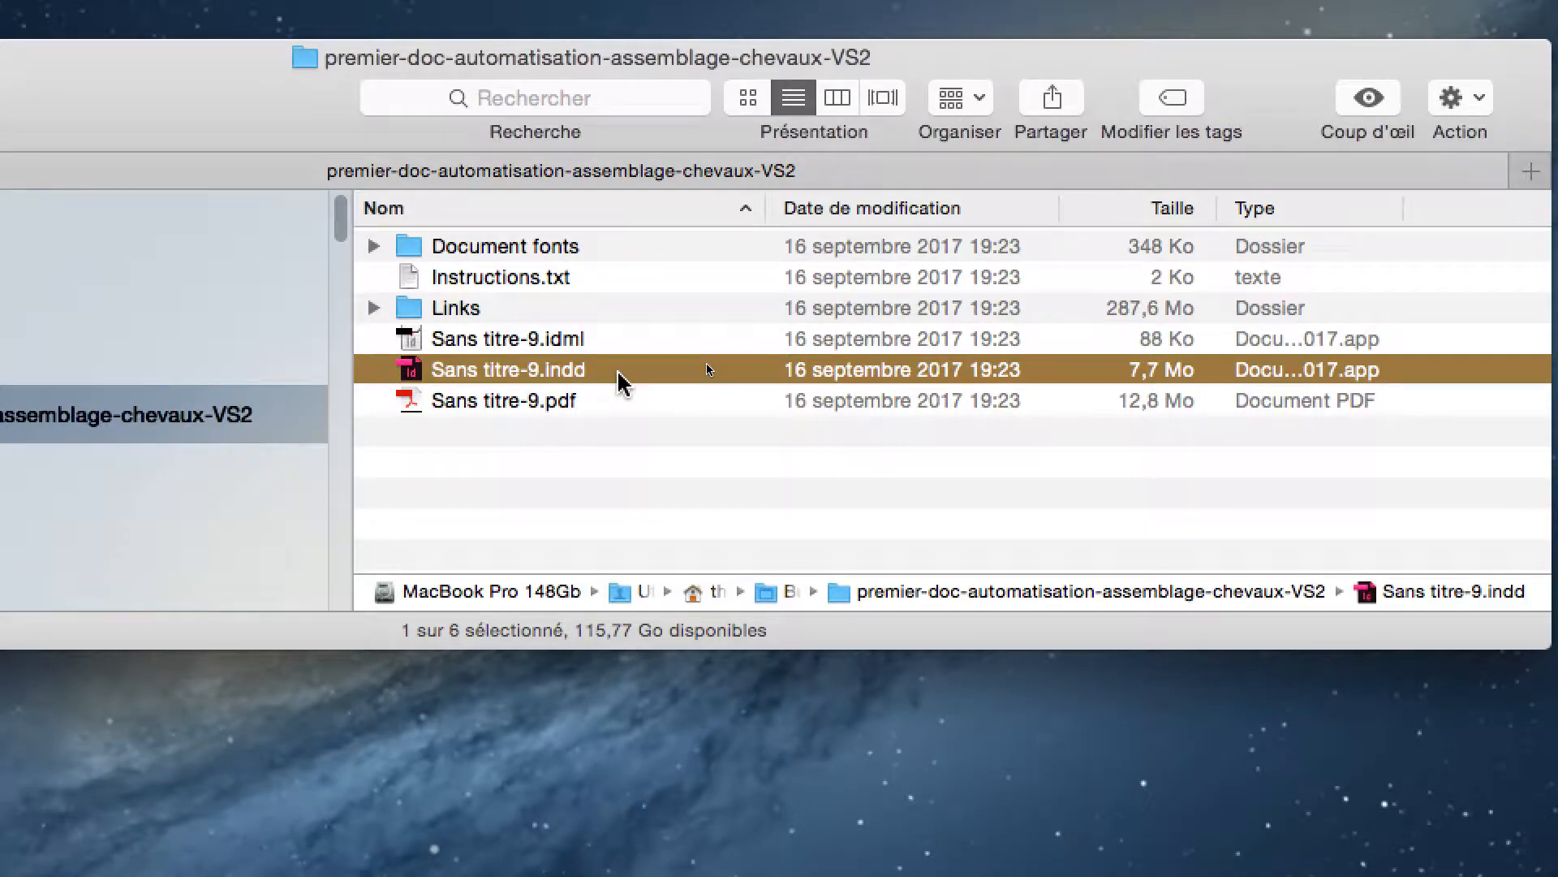
- Look at the packaged Sans titre-9 IDML and PDF files in the assembly folder
left_click(715, 334)
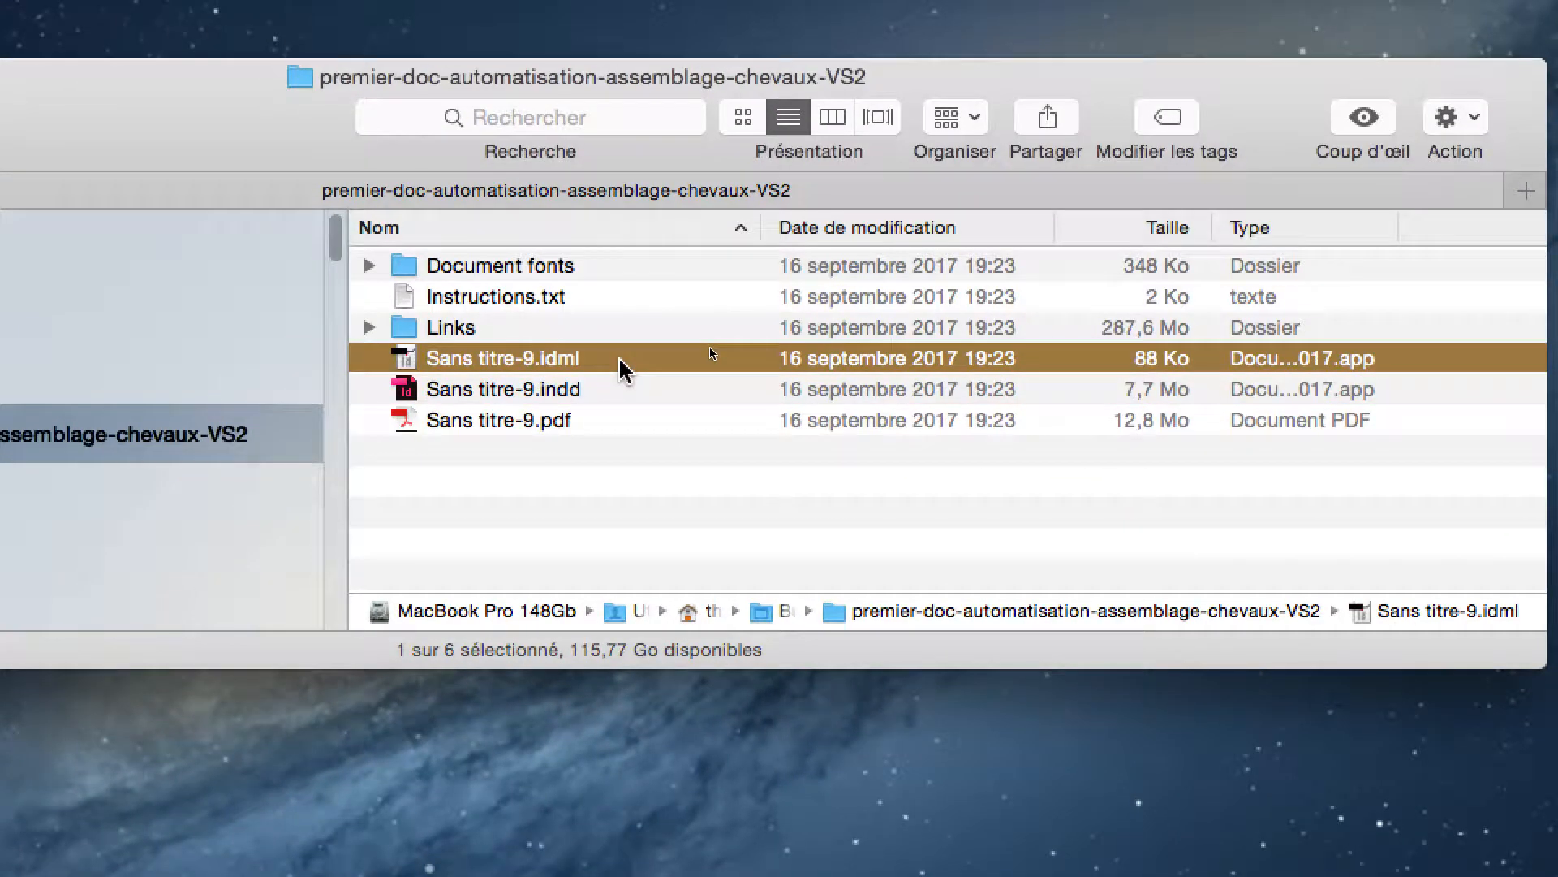
key("alt")
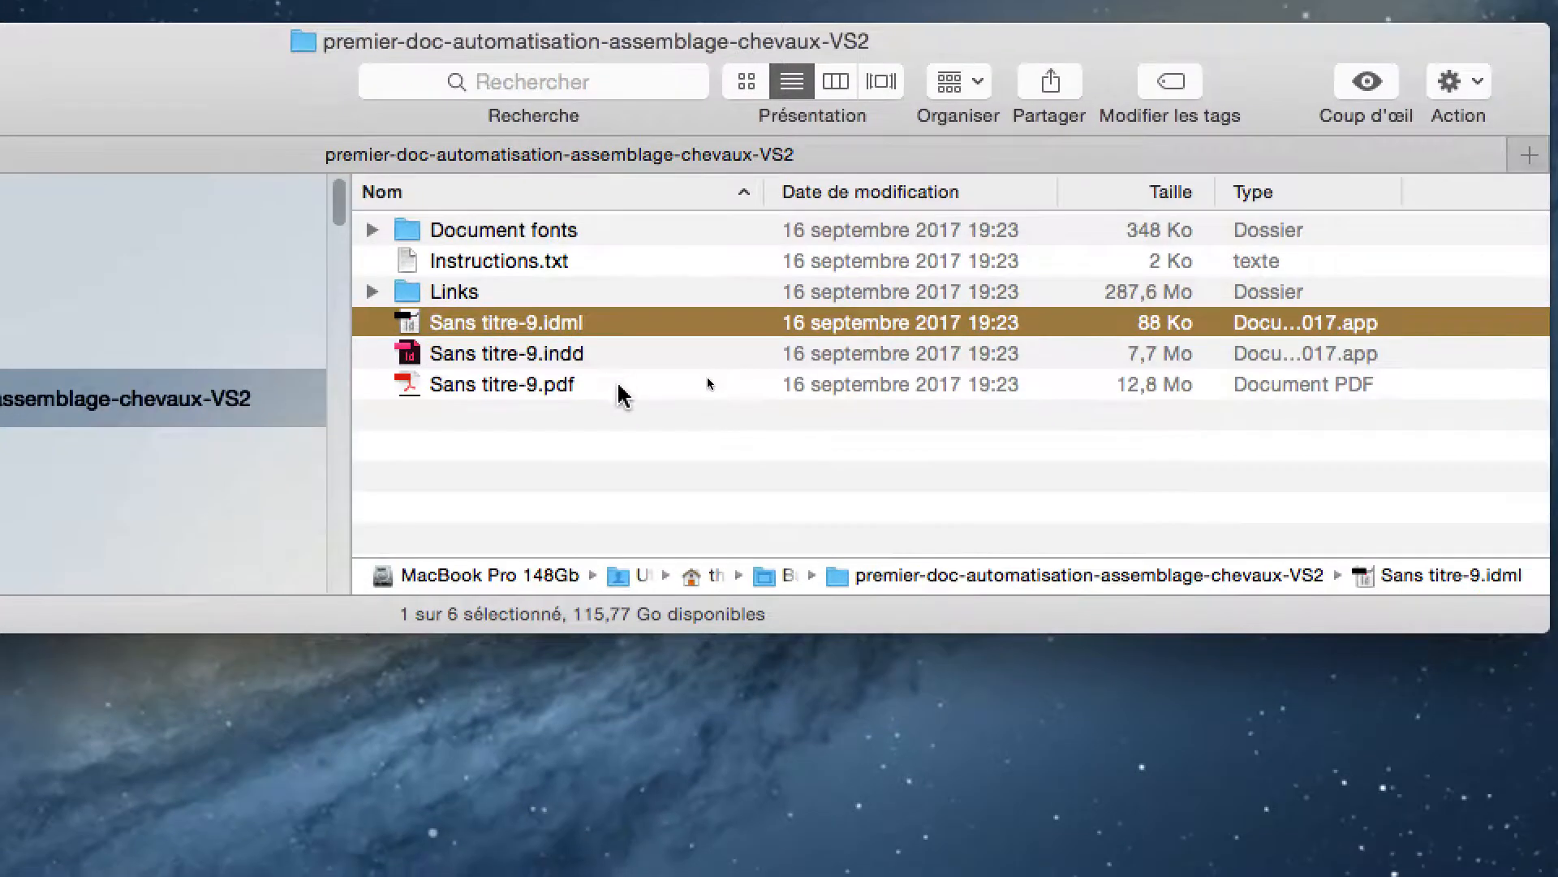
left_click(619, 385)
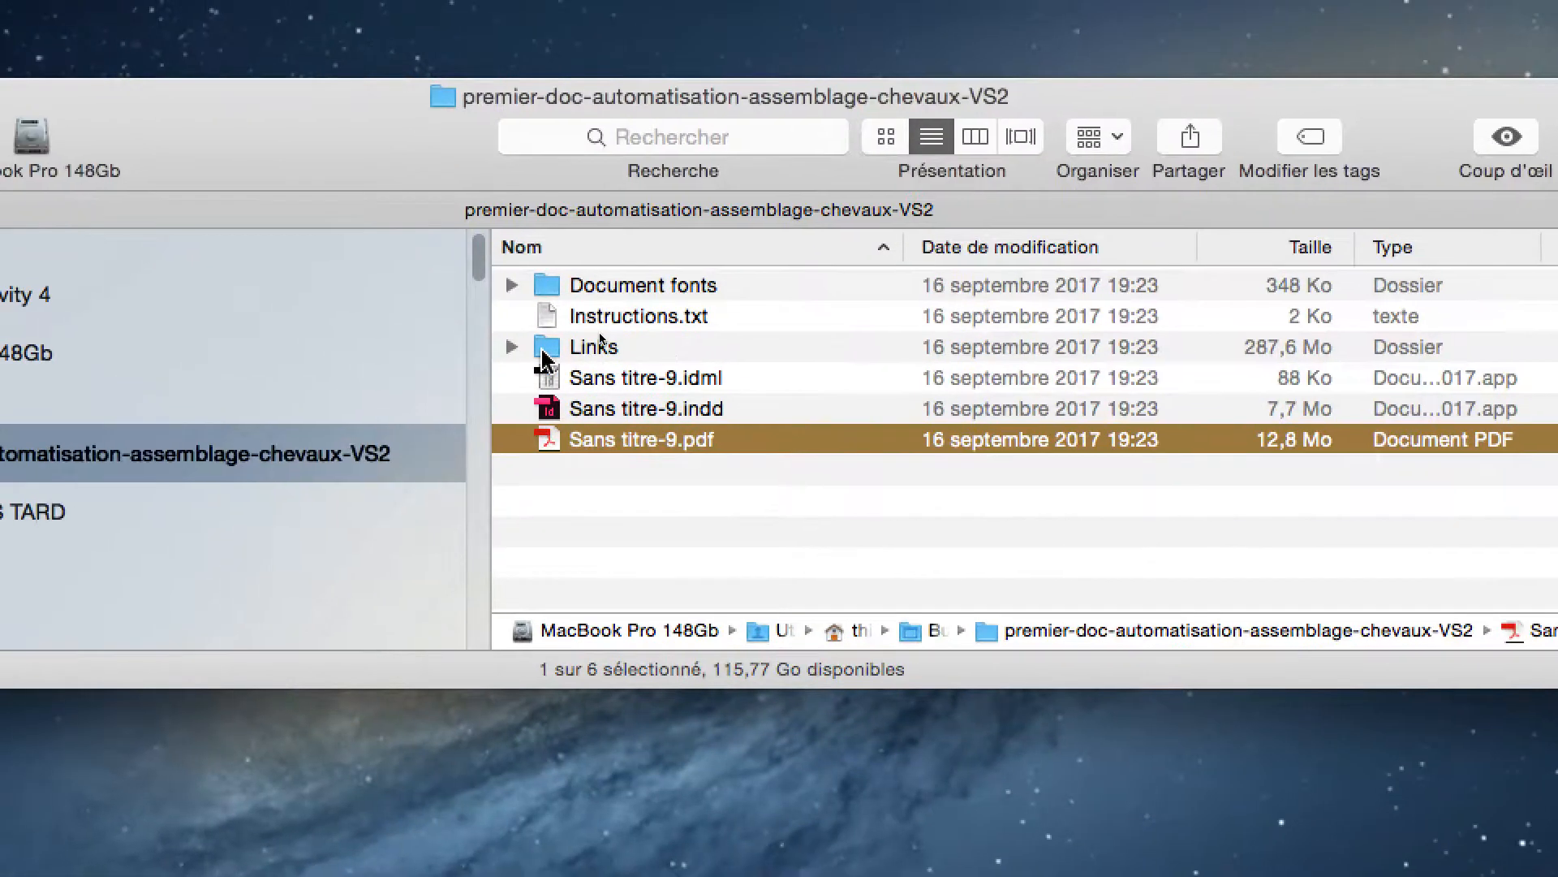
- Expand the Links folder in an enlarged window, browse its linked PSD images, and collapse it
left_click(505, 338)
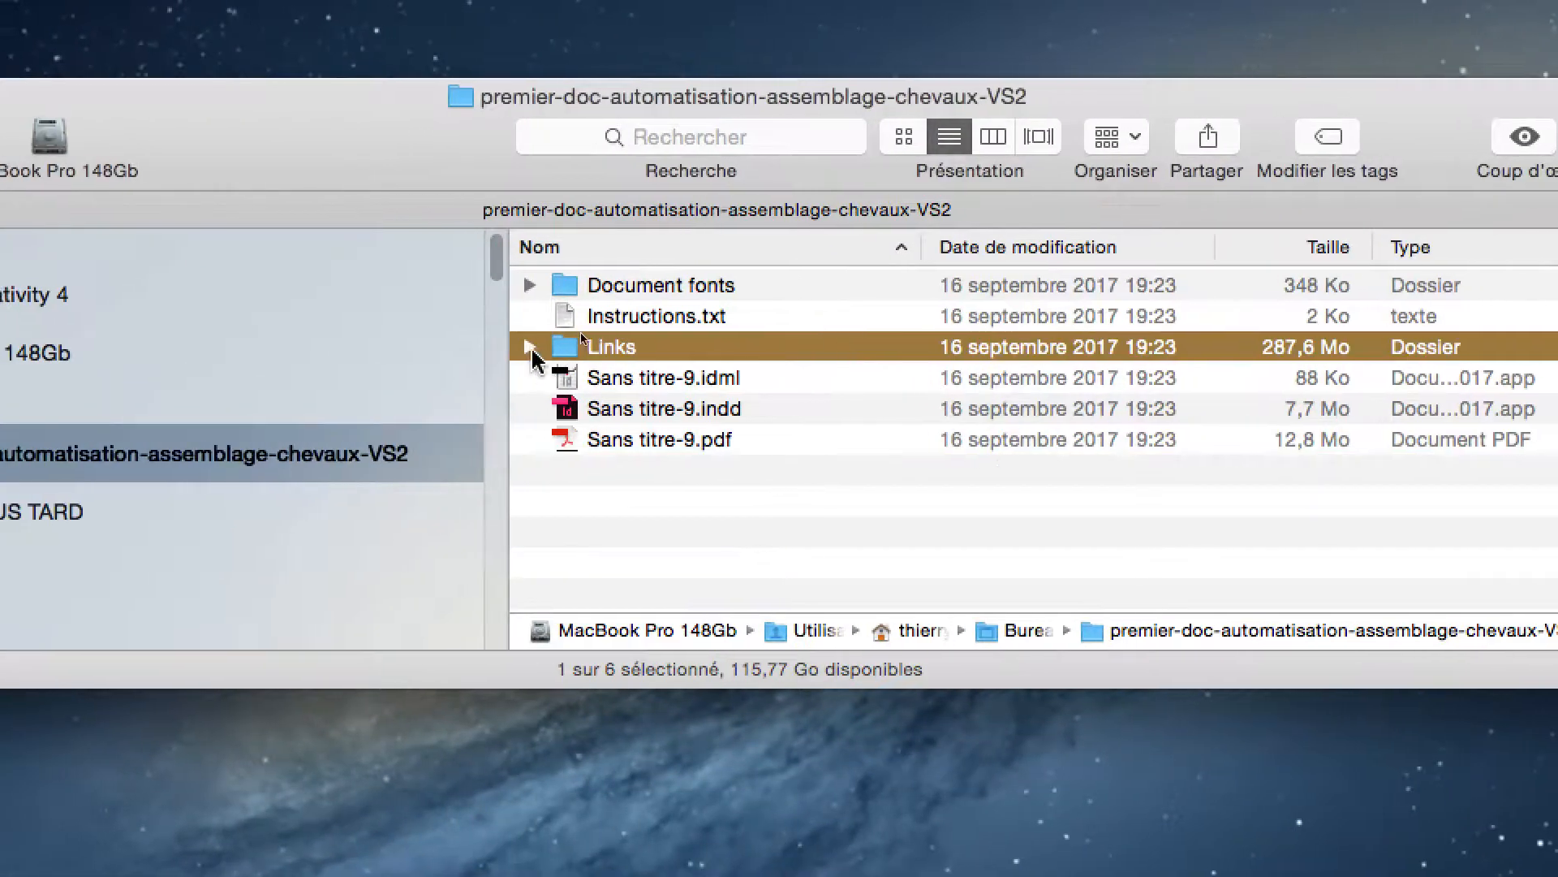
left_click(471, 339)
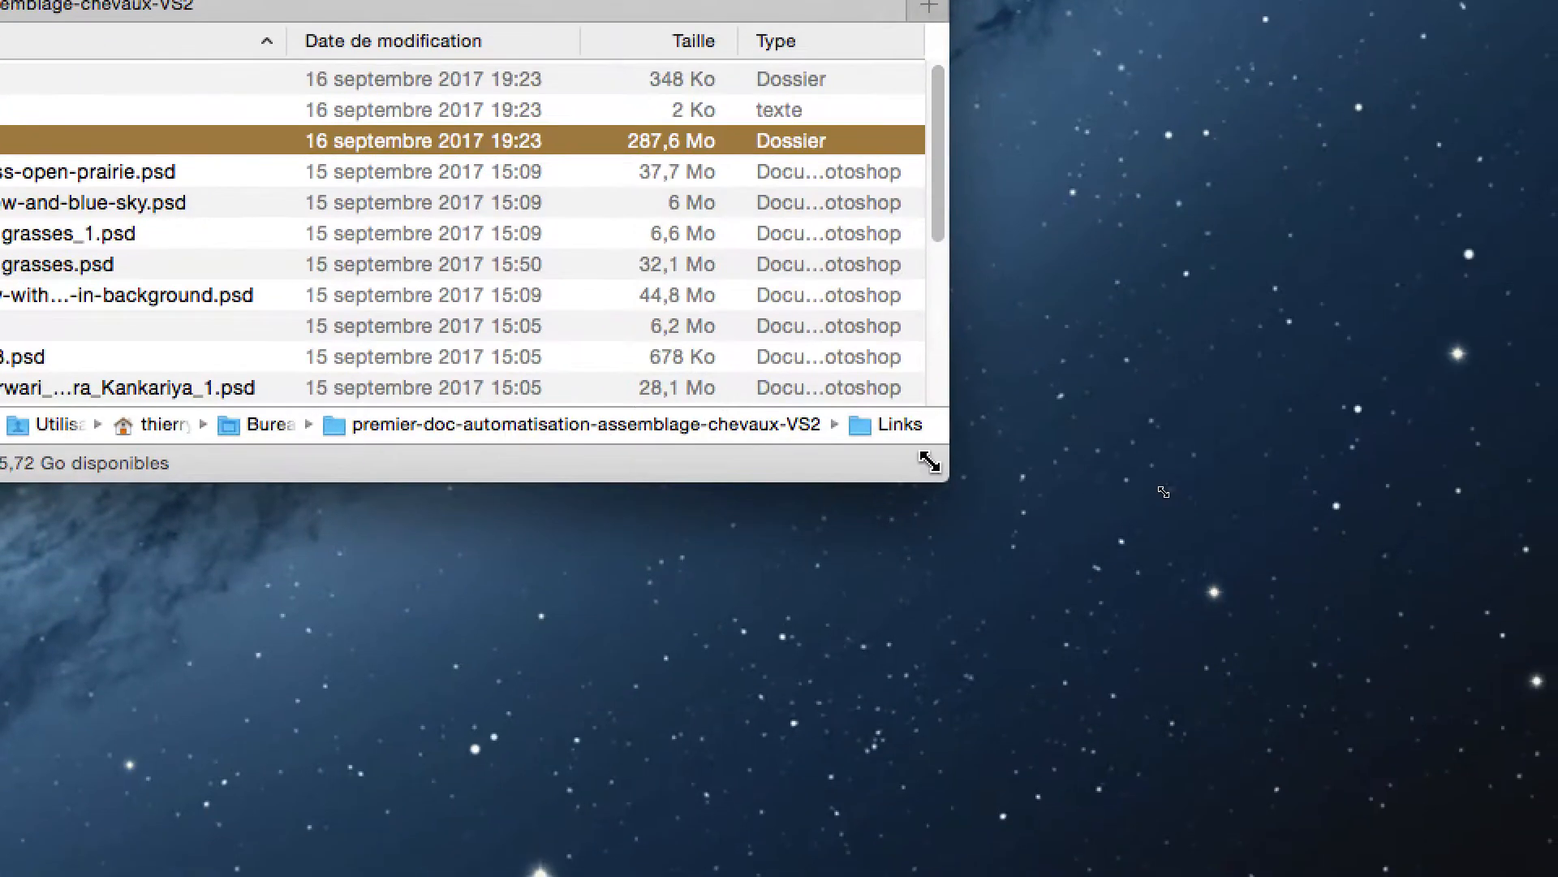
left_click_drag(930, 461, 930, 676)
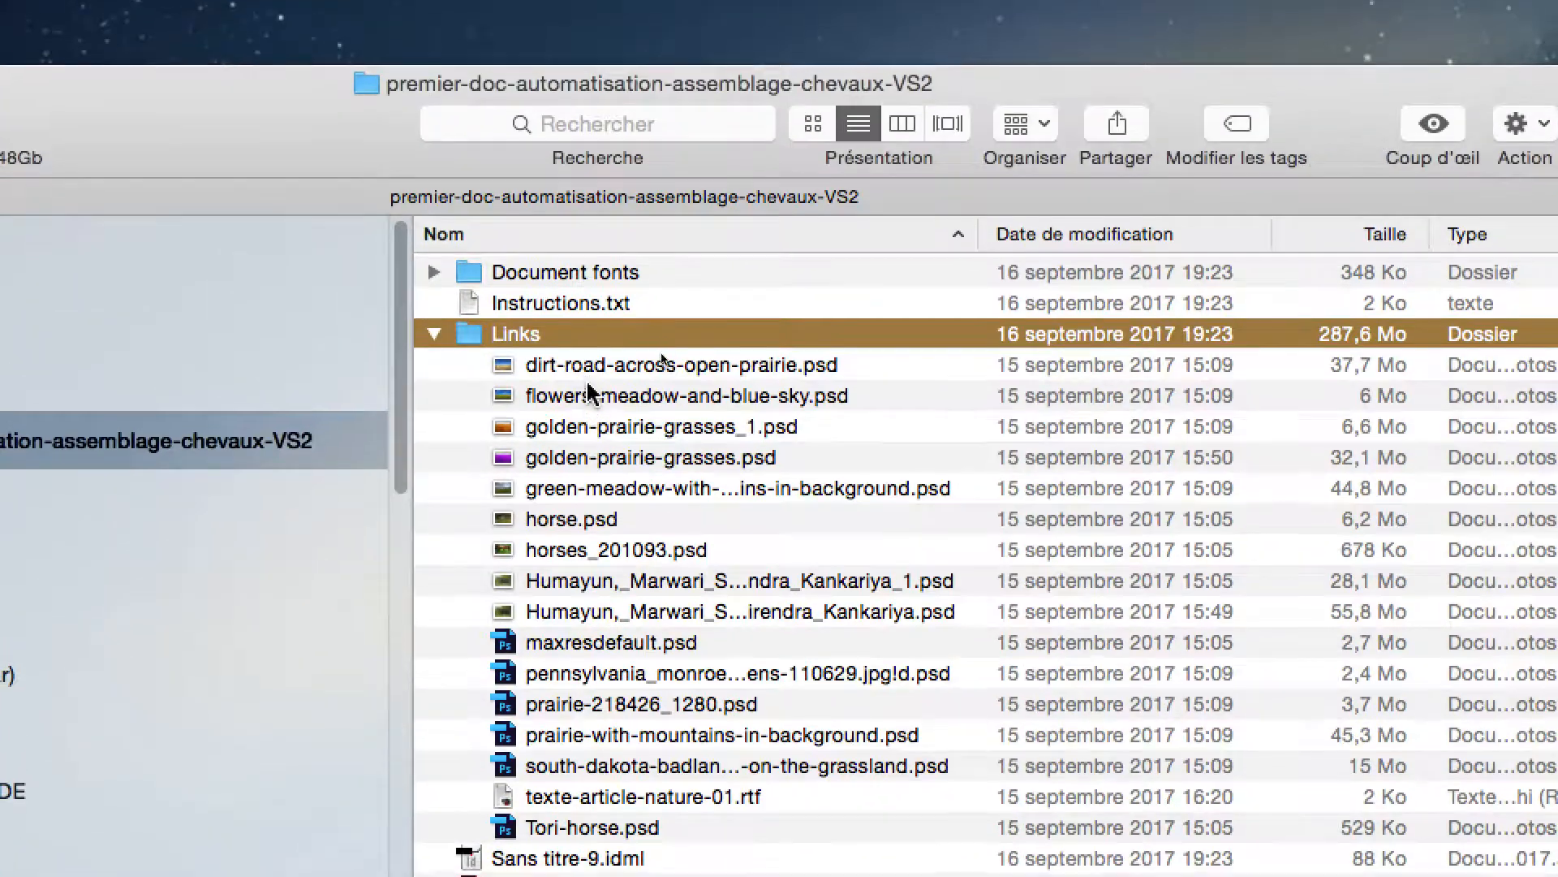
left_click(589, 312)
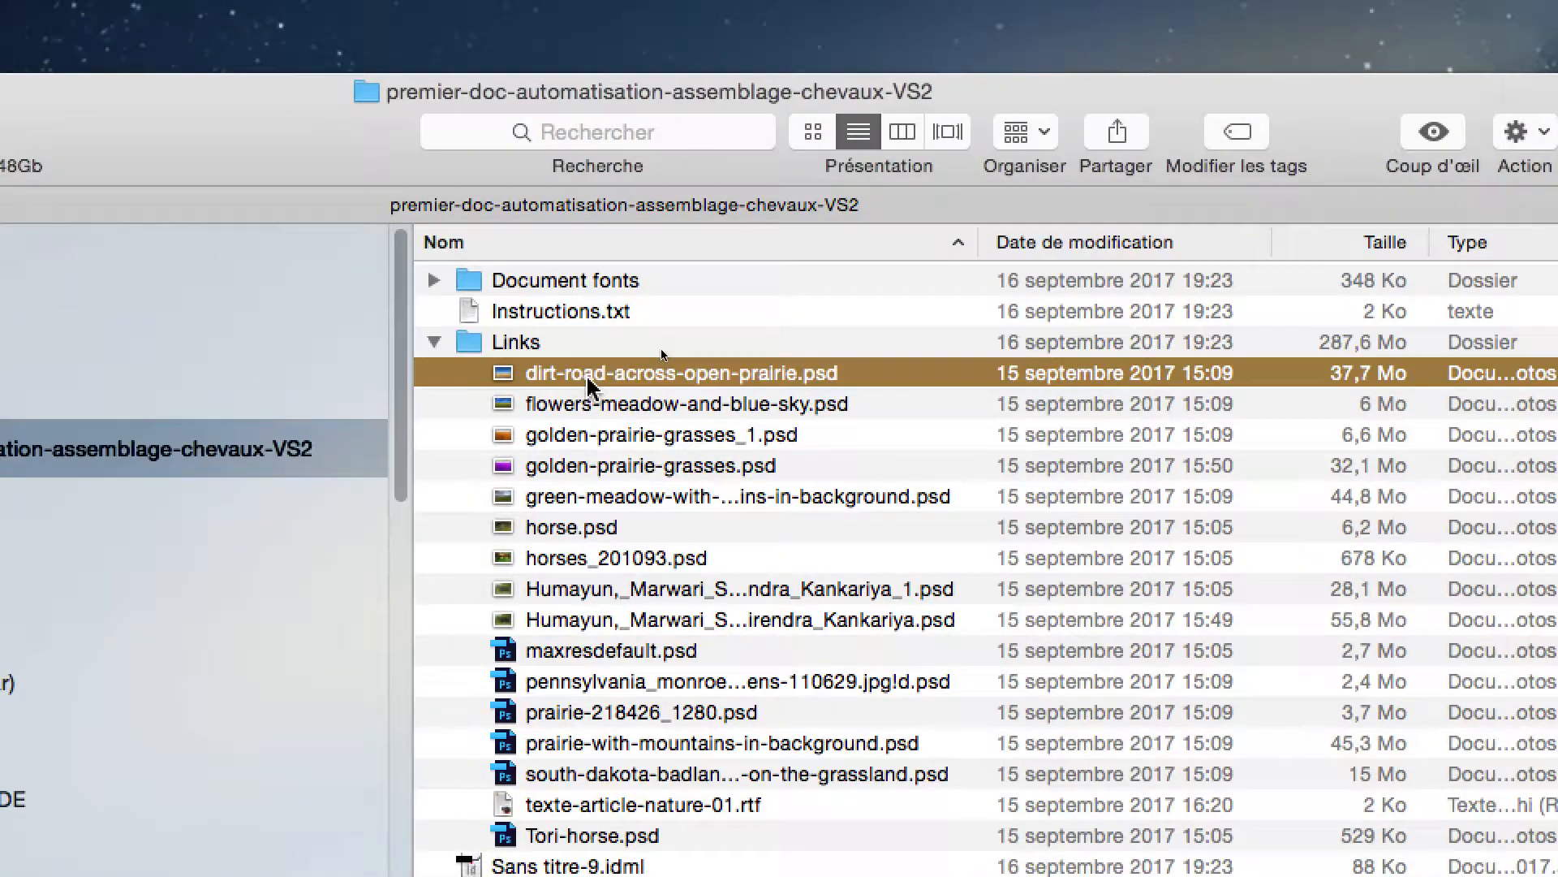
left_click(590, 487)
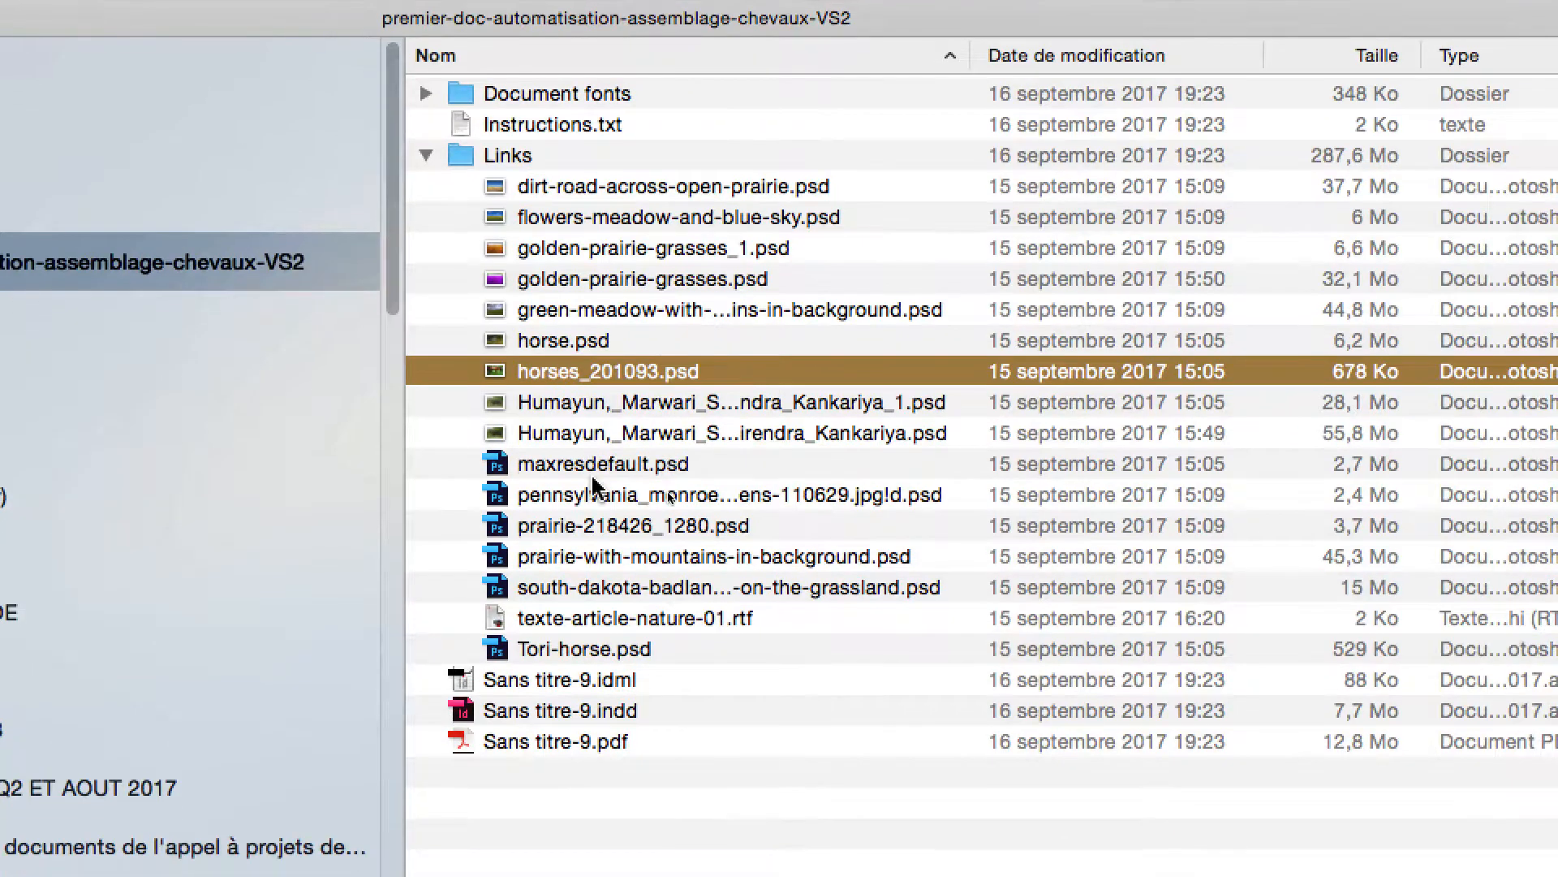
left_click(593, 543)
left_click(596, 502)
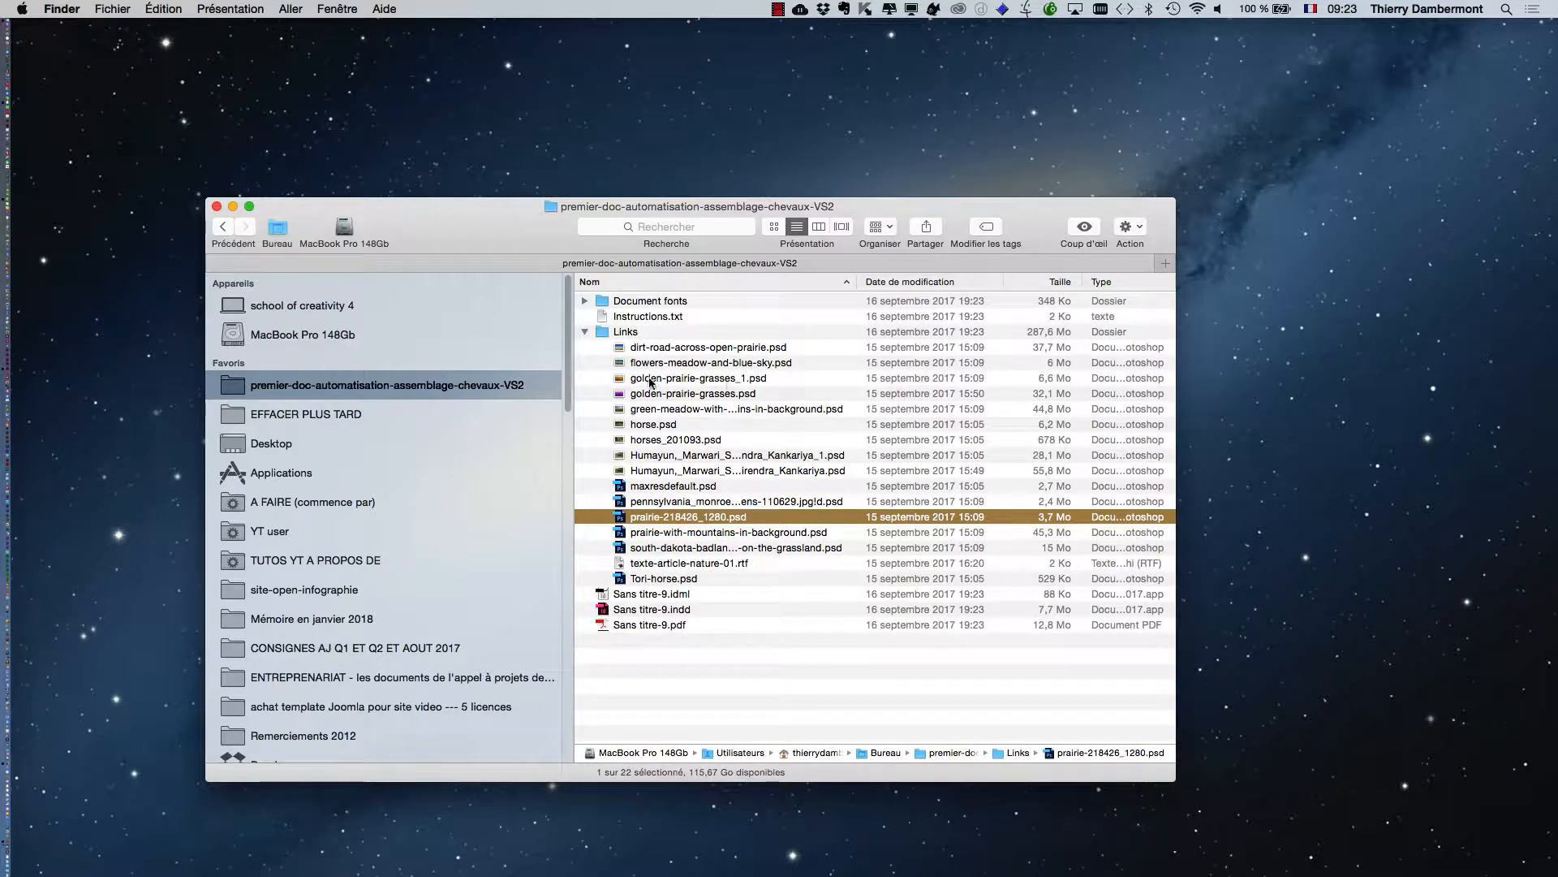
left_click(586, 332)
left_click(668, 334)
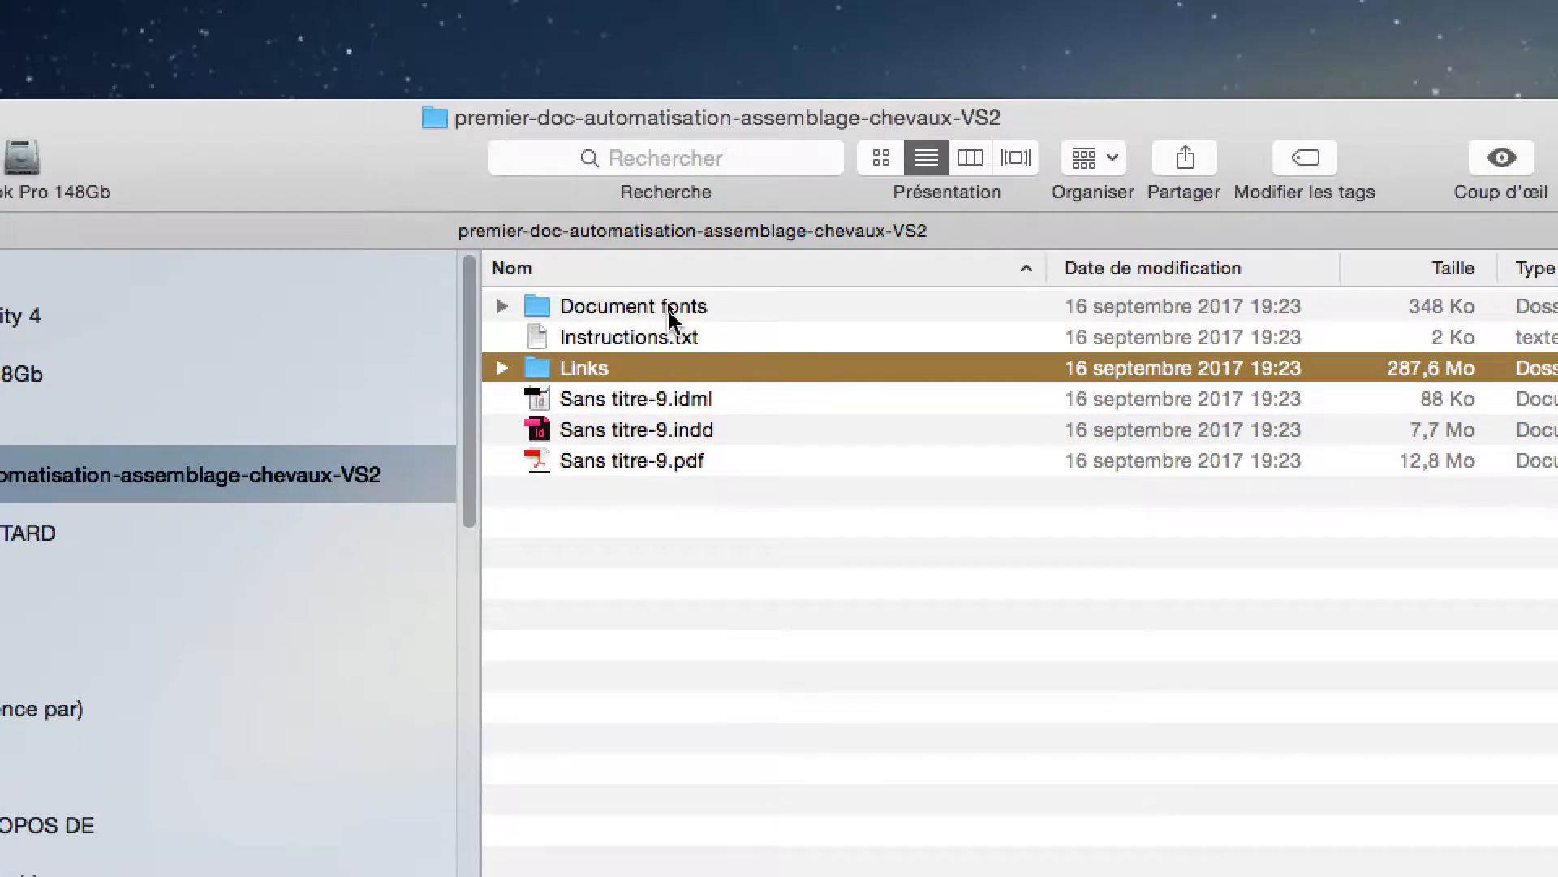
- Expand the Document fonts folder, check the AGaramondPro-Regular.otf and MinionPro-Regular.otf files, and collapse it
left_click(514, 272)
left_click(607, 309)
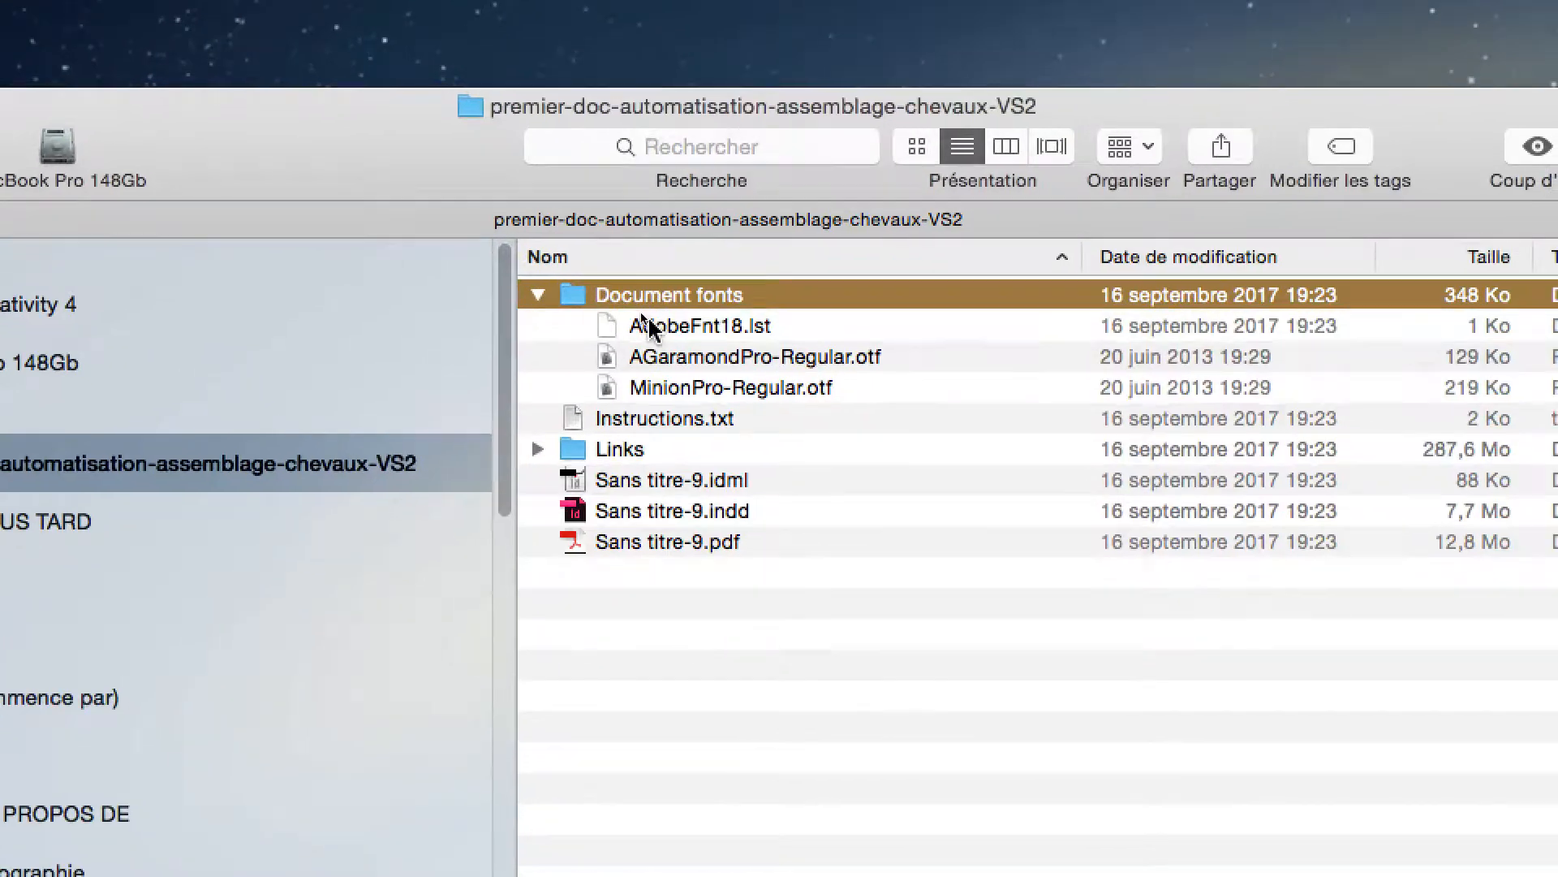
left_click(715, 341)
left_click(724, 371)
left_click(654, 348)
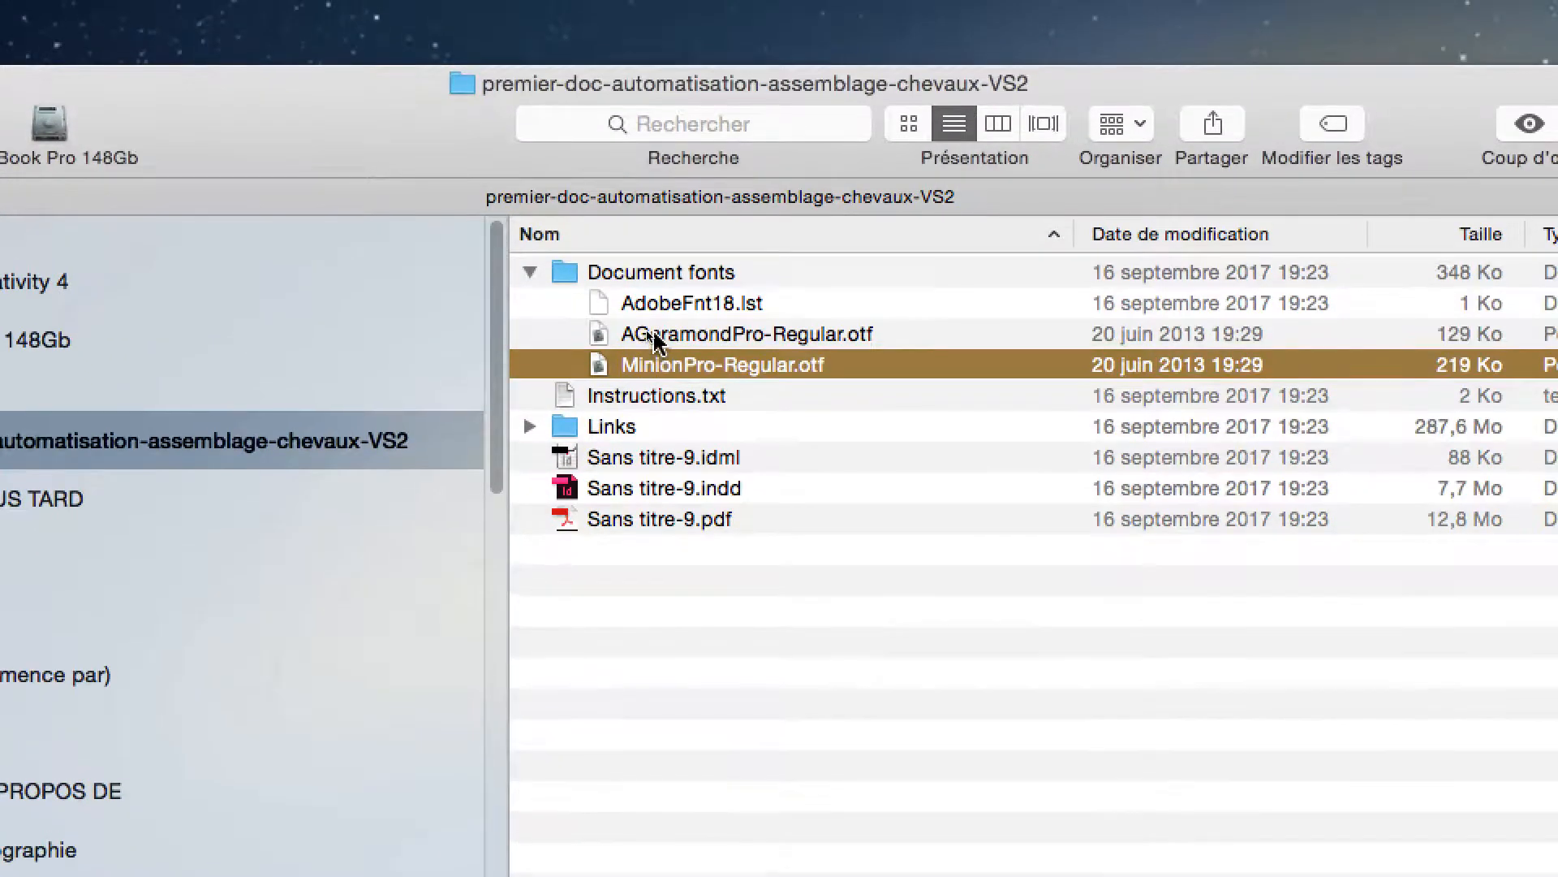
left_click(641, 317)
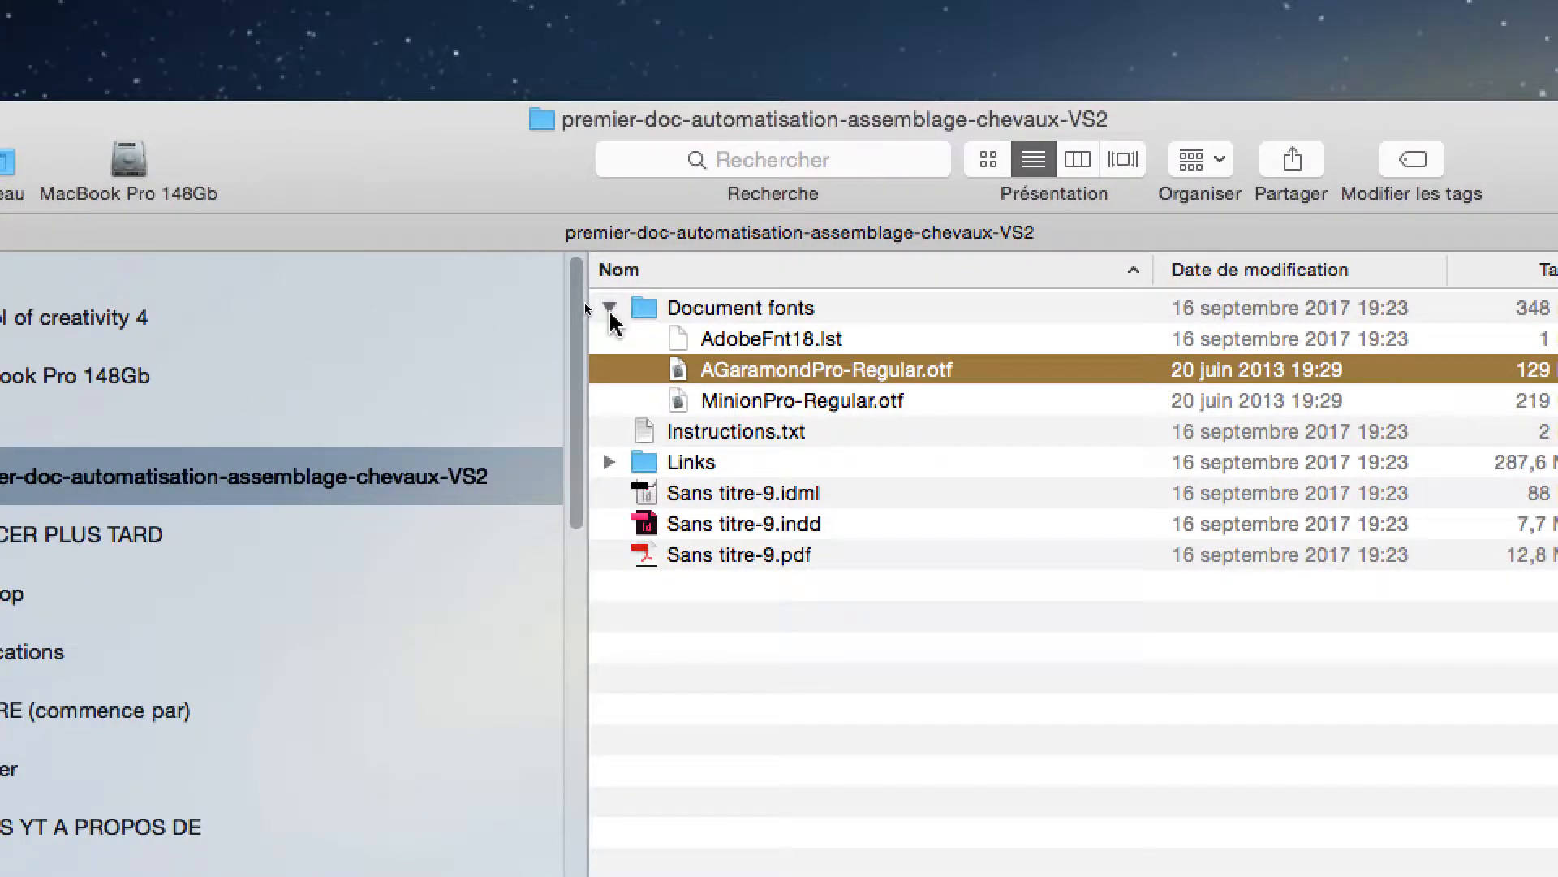
left_click(609, 309)
left_click(610, 310)
left_click(610, 311)
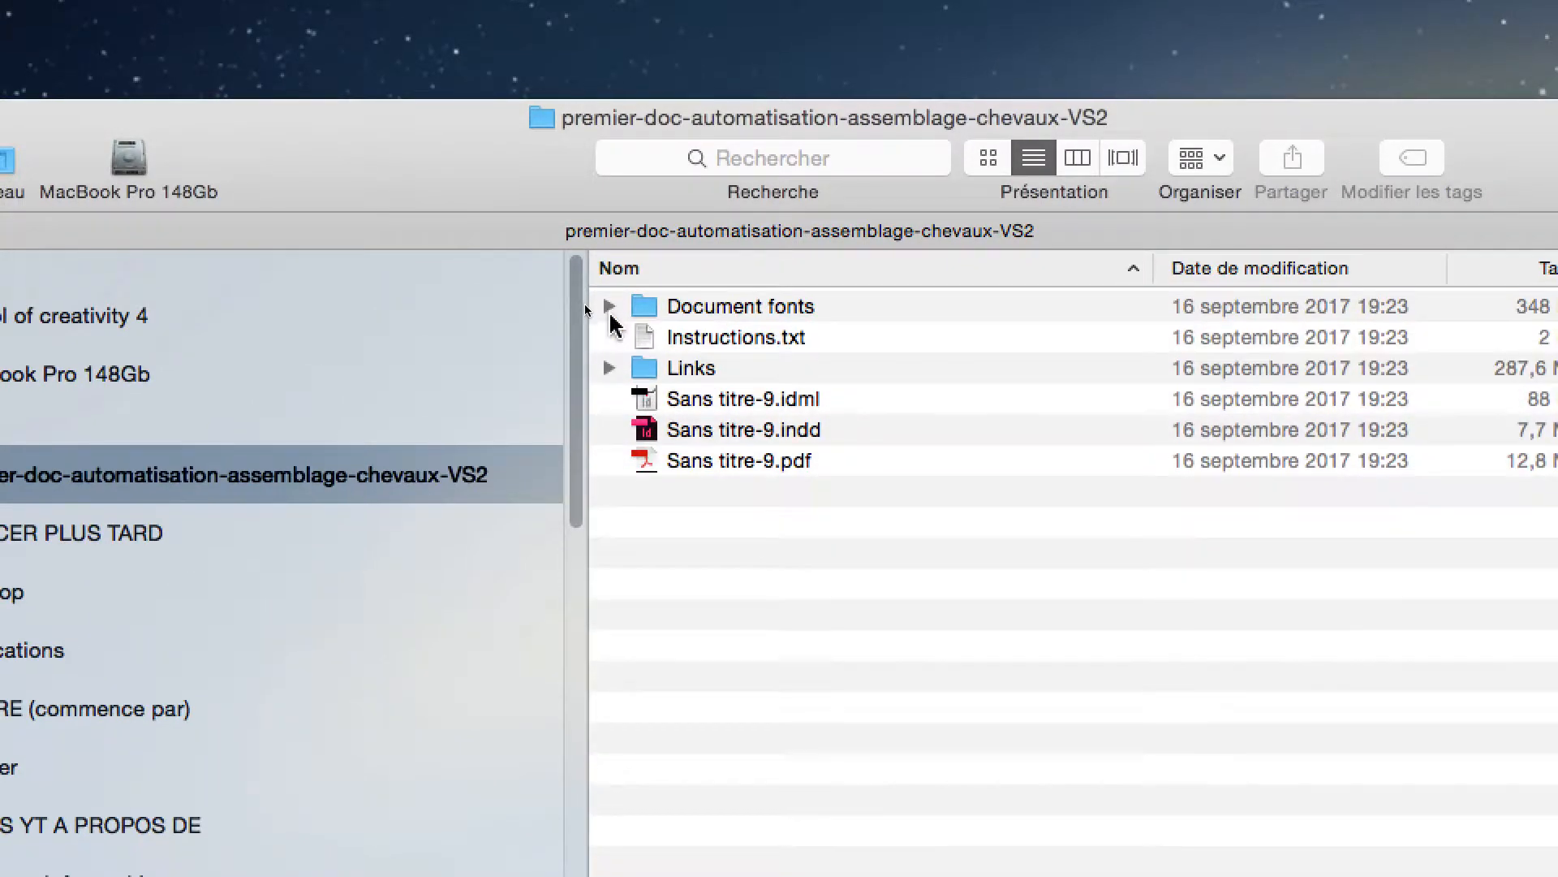
- Move Instructions.txt to the trash and shrink the folder window around the remaining files
left_click(685, 346)
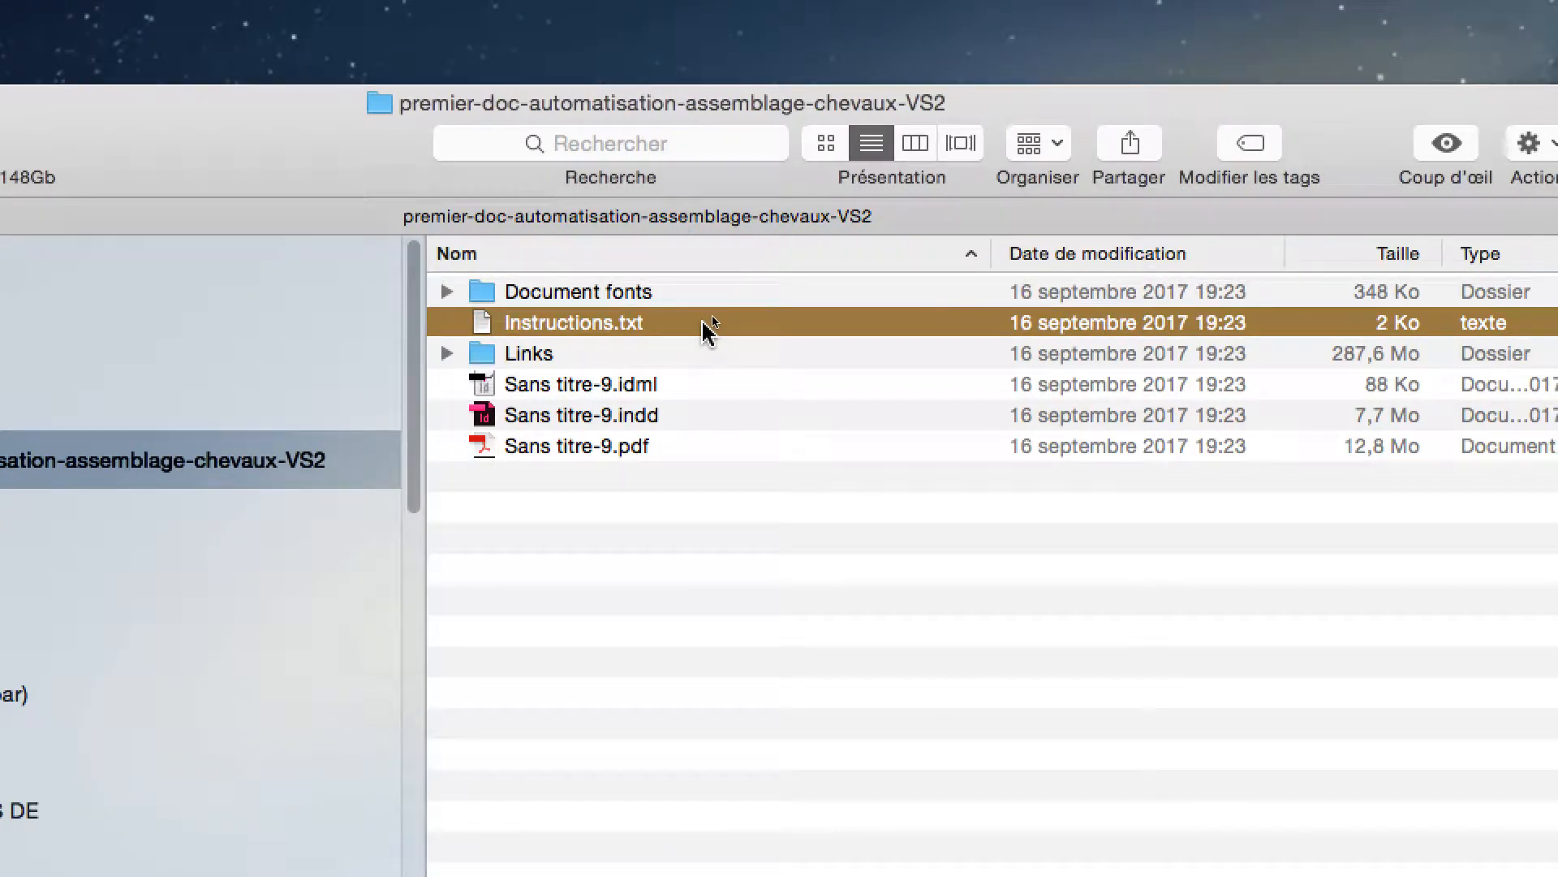
key("super+BackSpace")
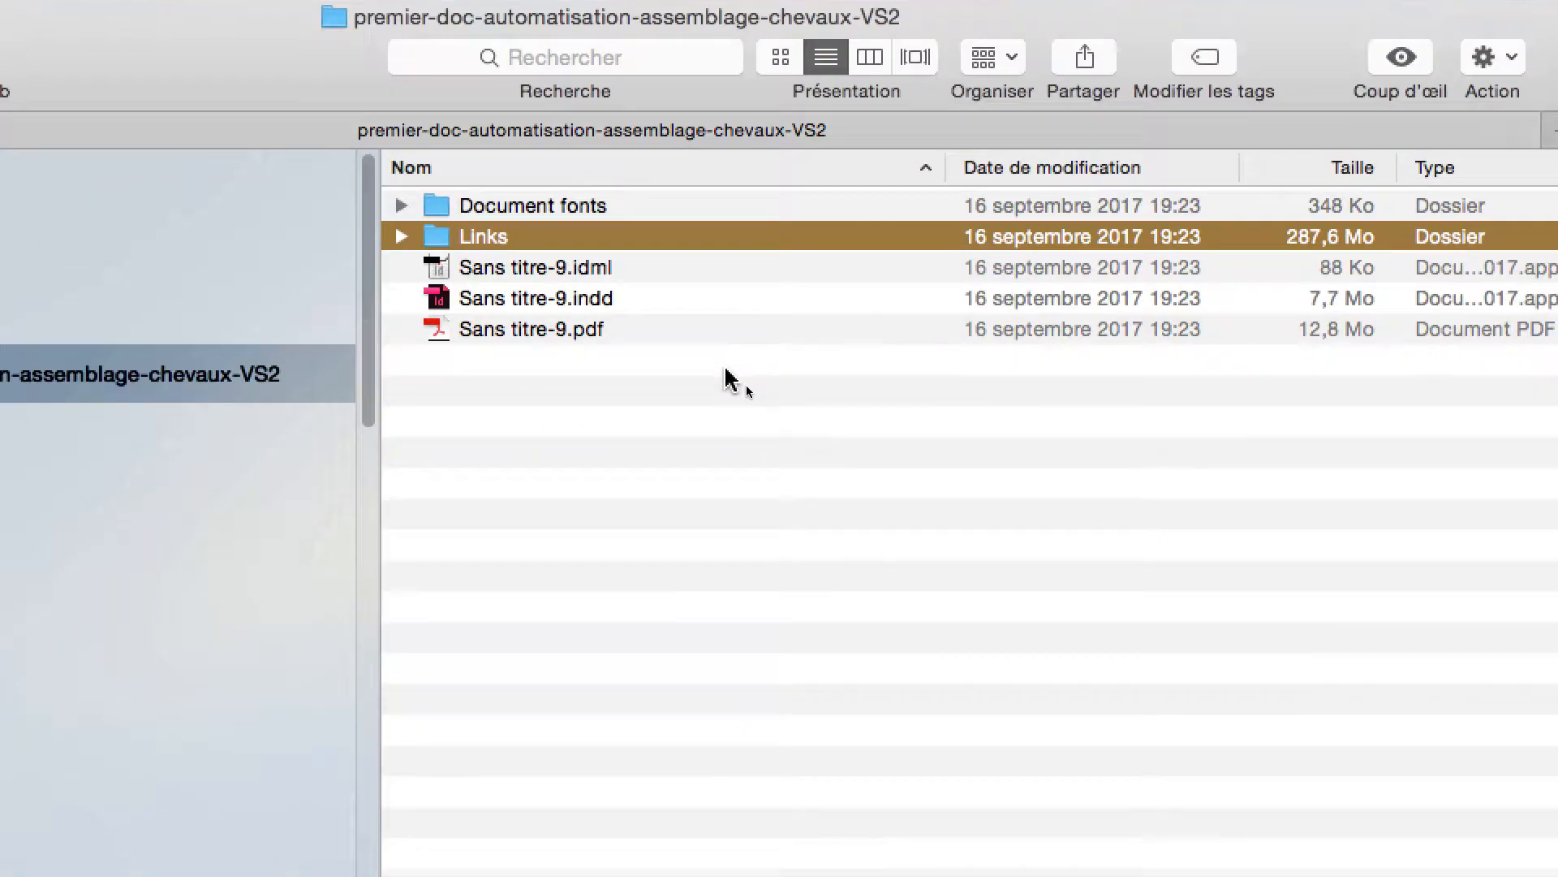
left_click(774, 492)
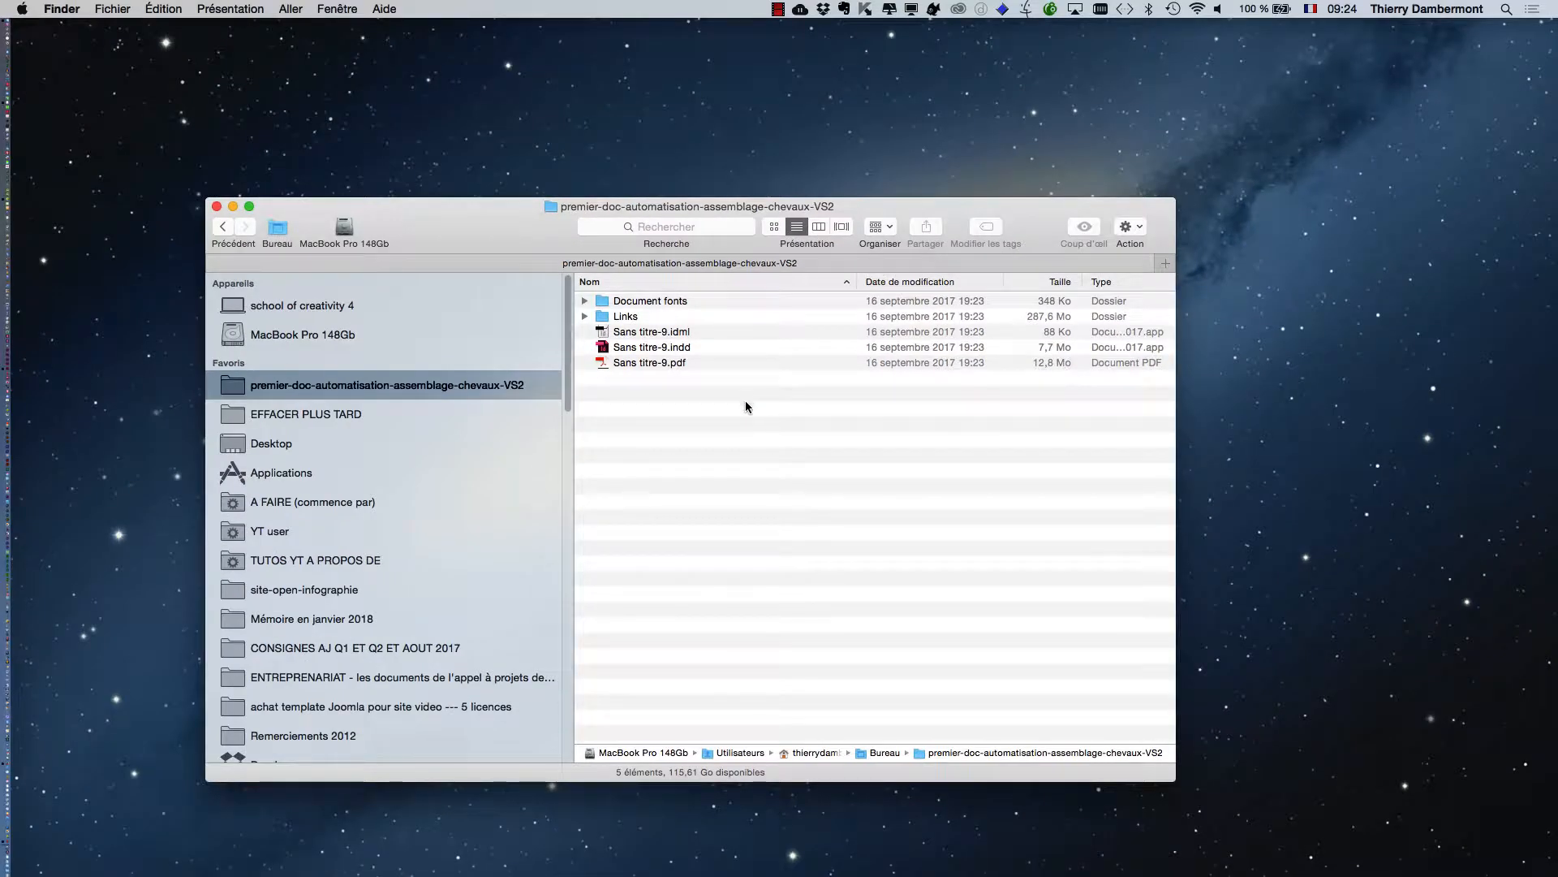
left_click_drag(1158, 764, 1073, 509)
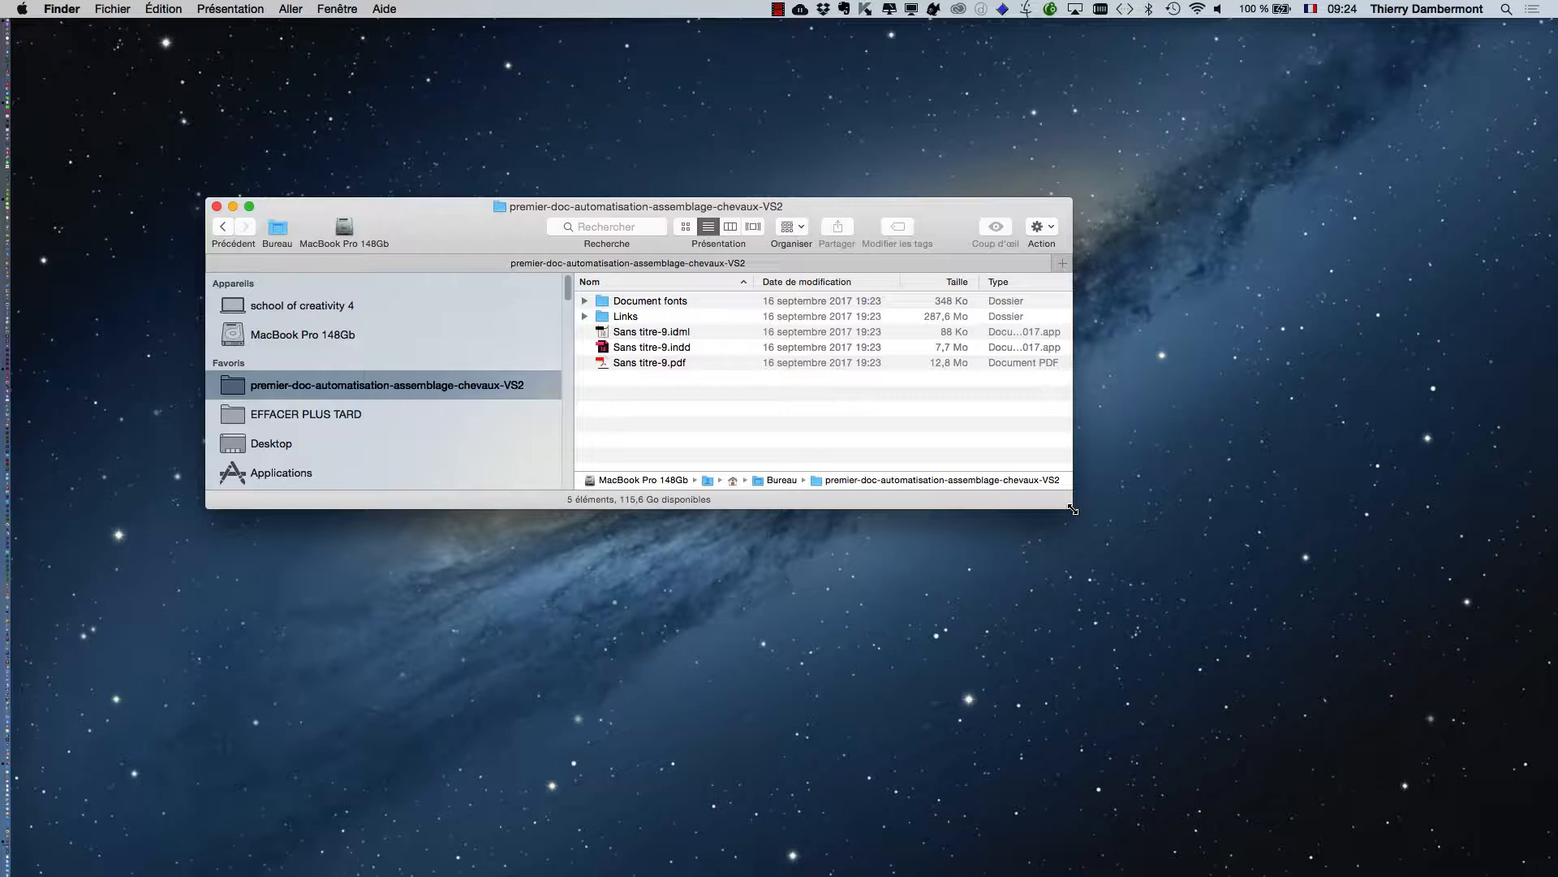
- Enlarge the window and widen the Name column to read the files in the Links folder, and collapse the folder
left_click(698, 347)
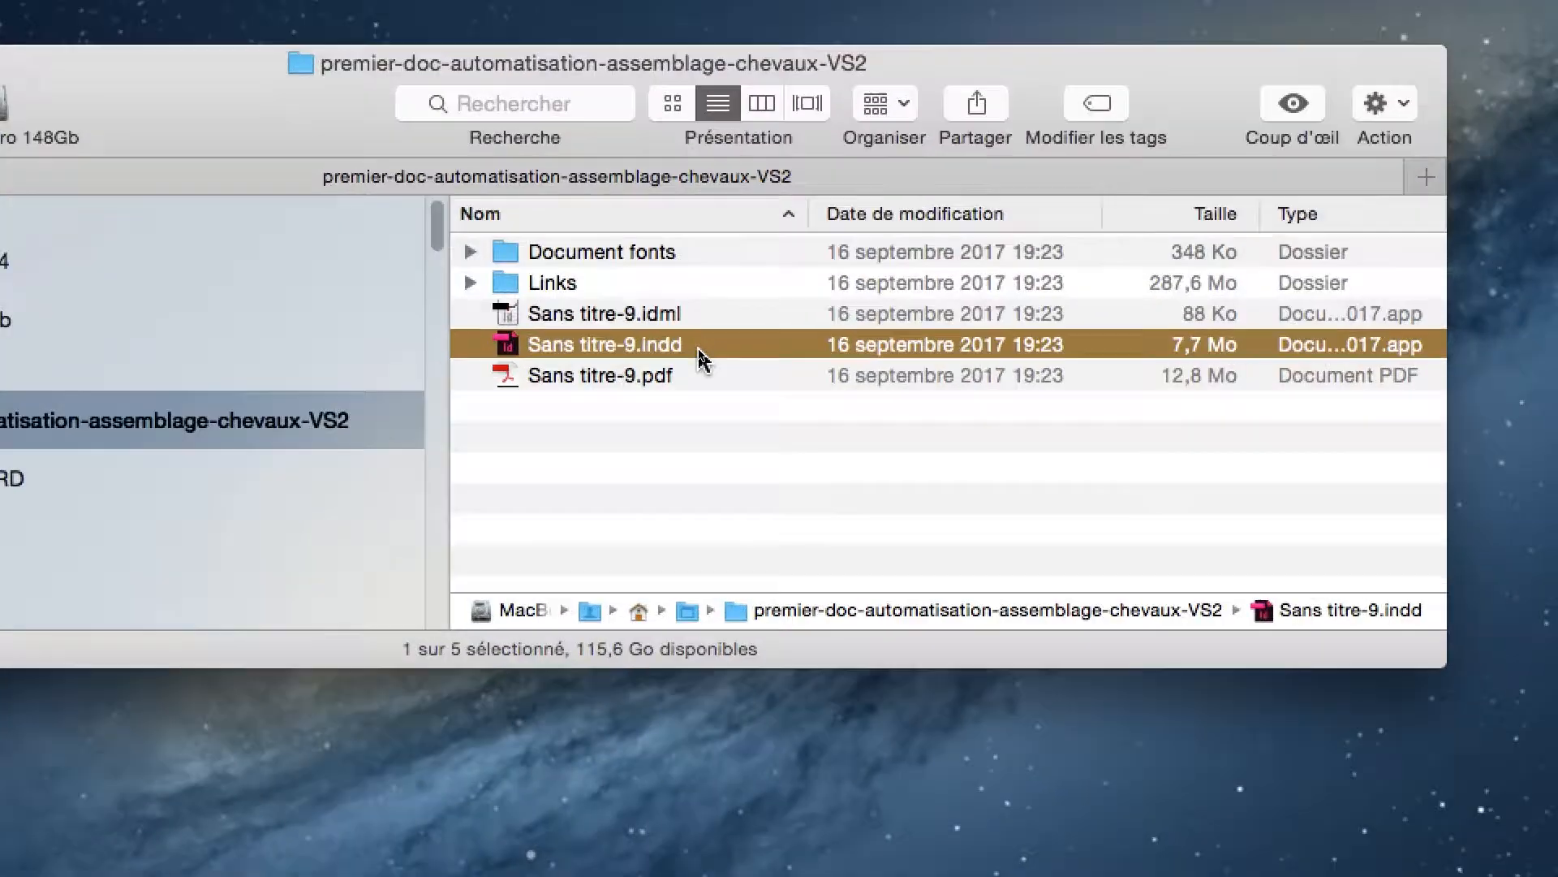
left_click(625, 285)
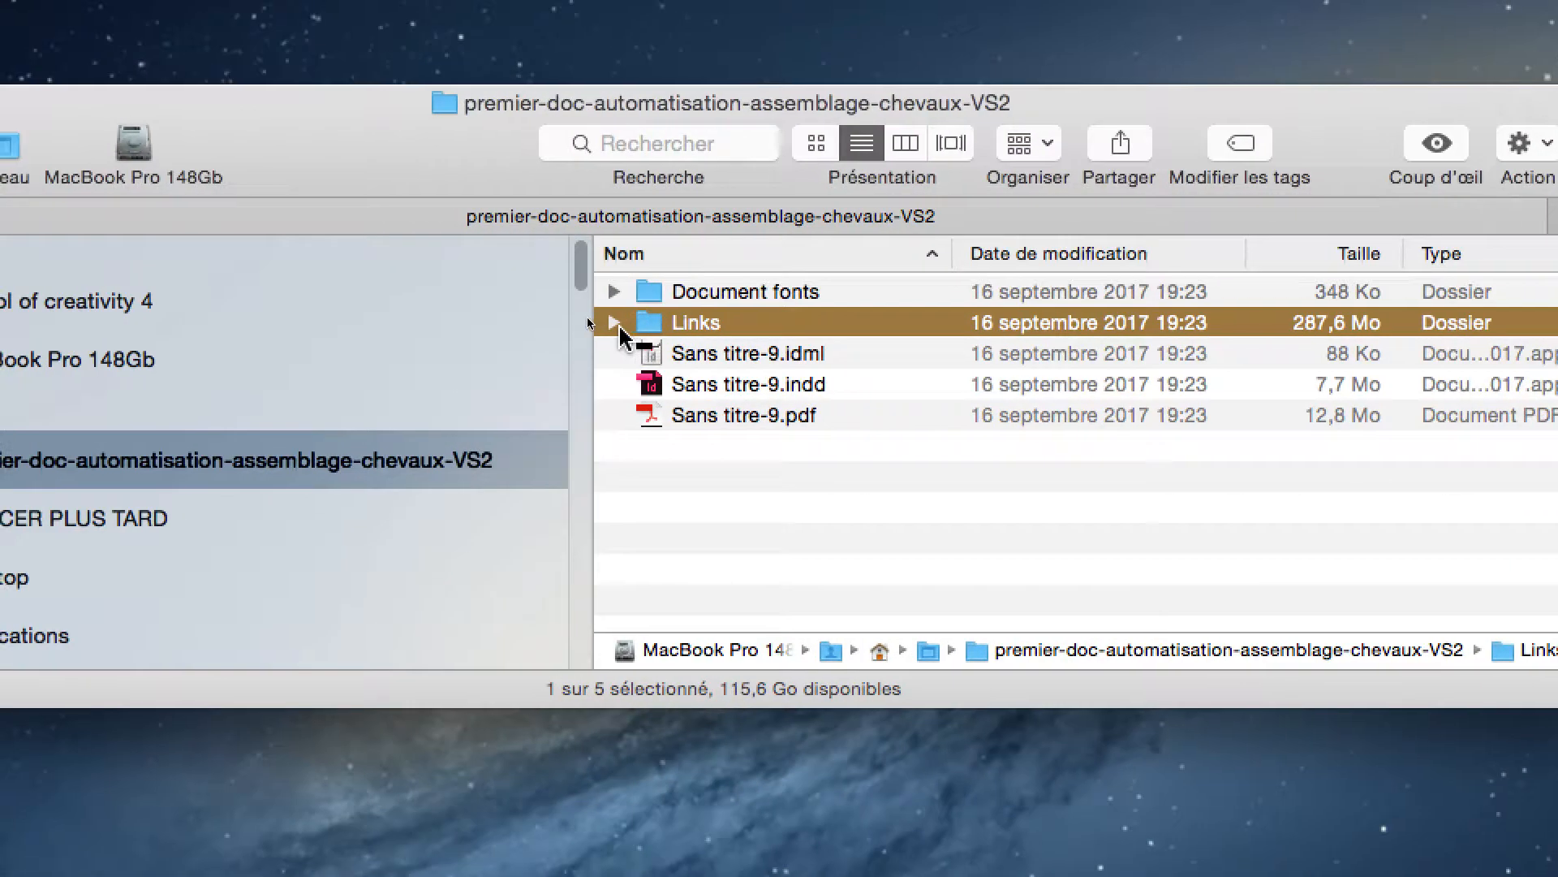
left_click(615, 323)
left_click_drag(852, 708, 855, 873)
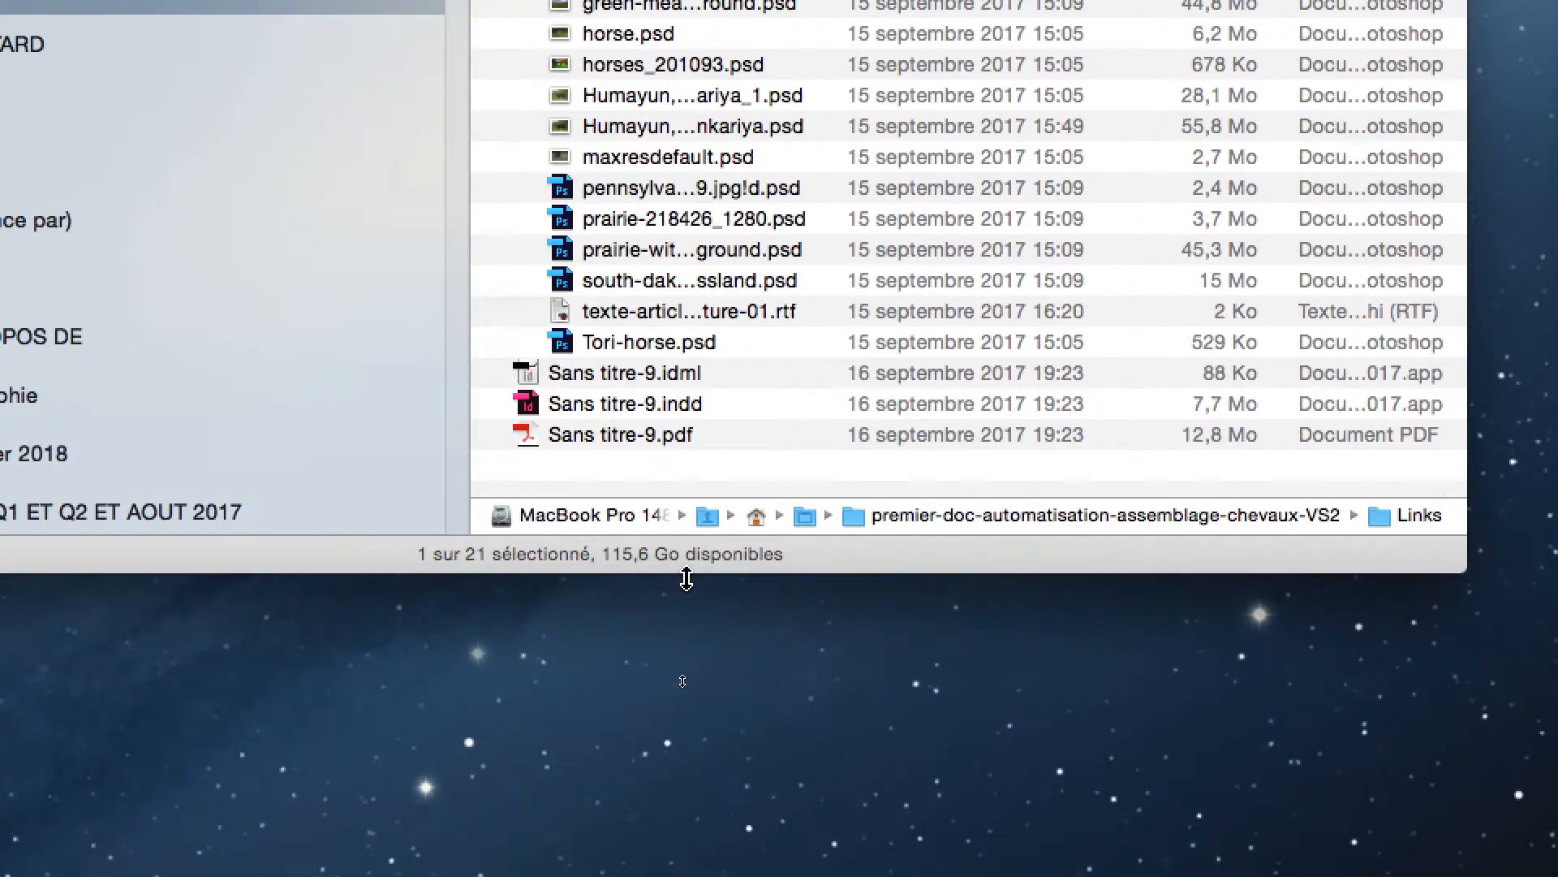
left_click(617, 310)
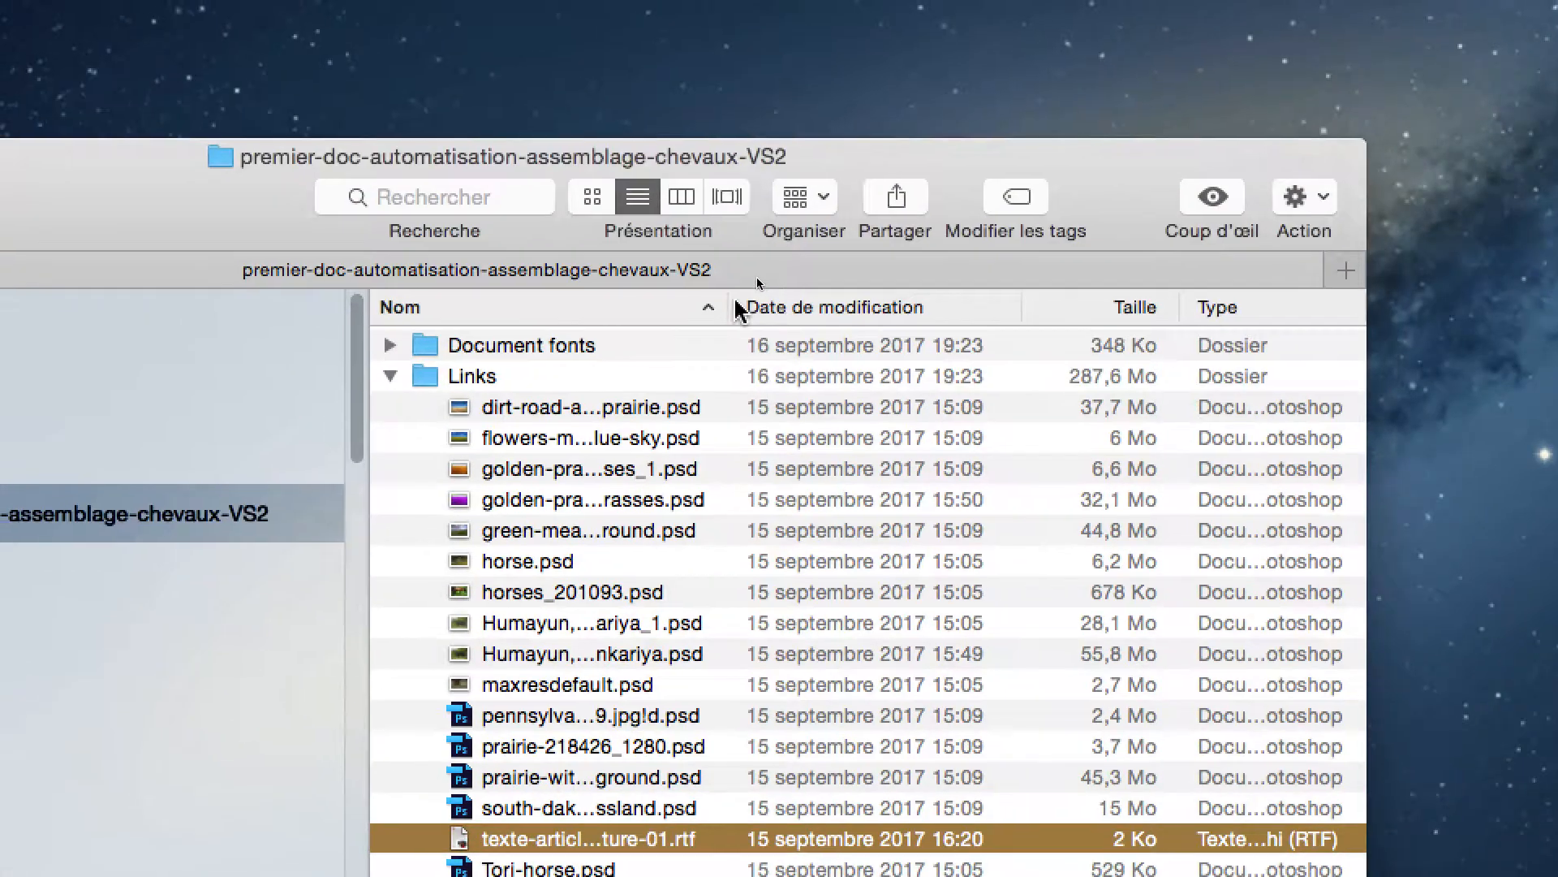
left_click_drag(736, 302, 980, 328)
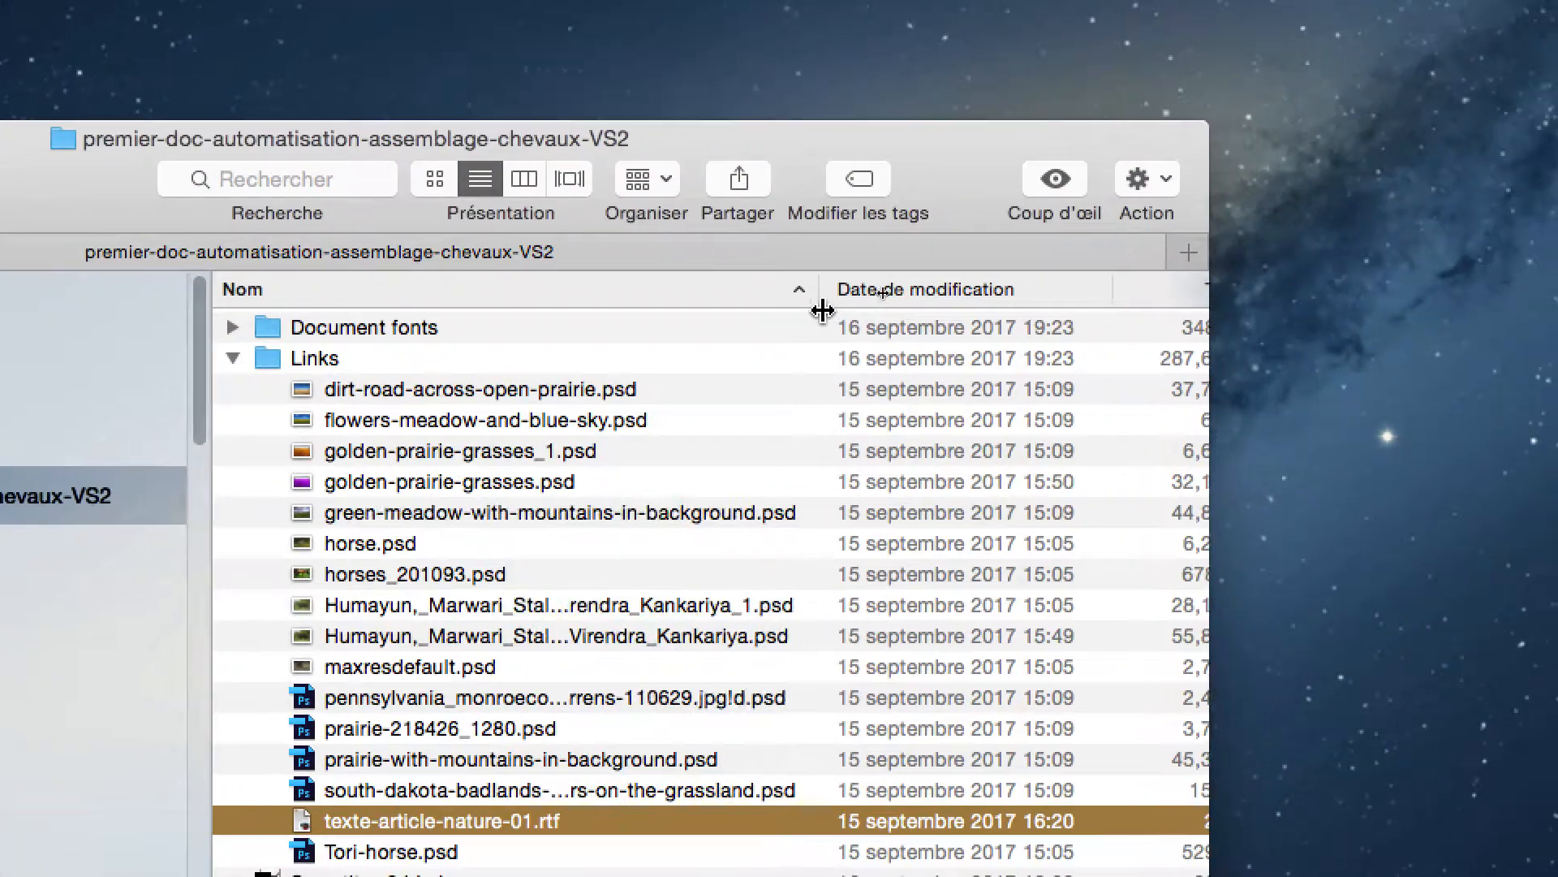
left_click_drag(822, 310, 852, 313)
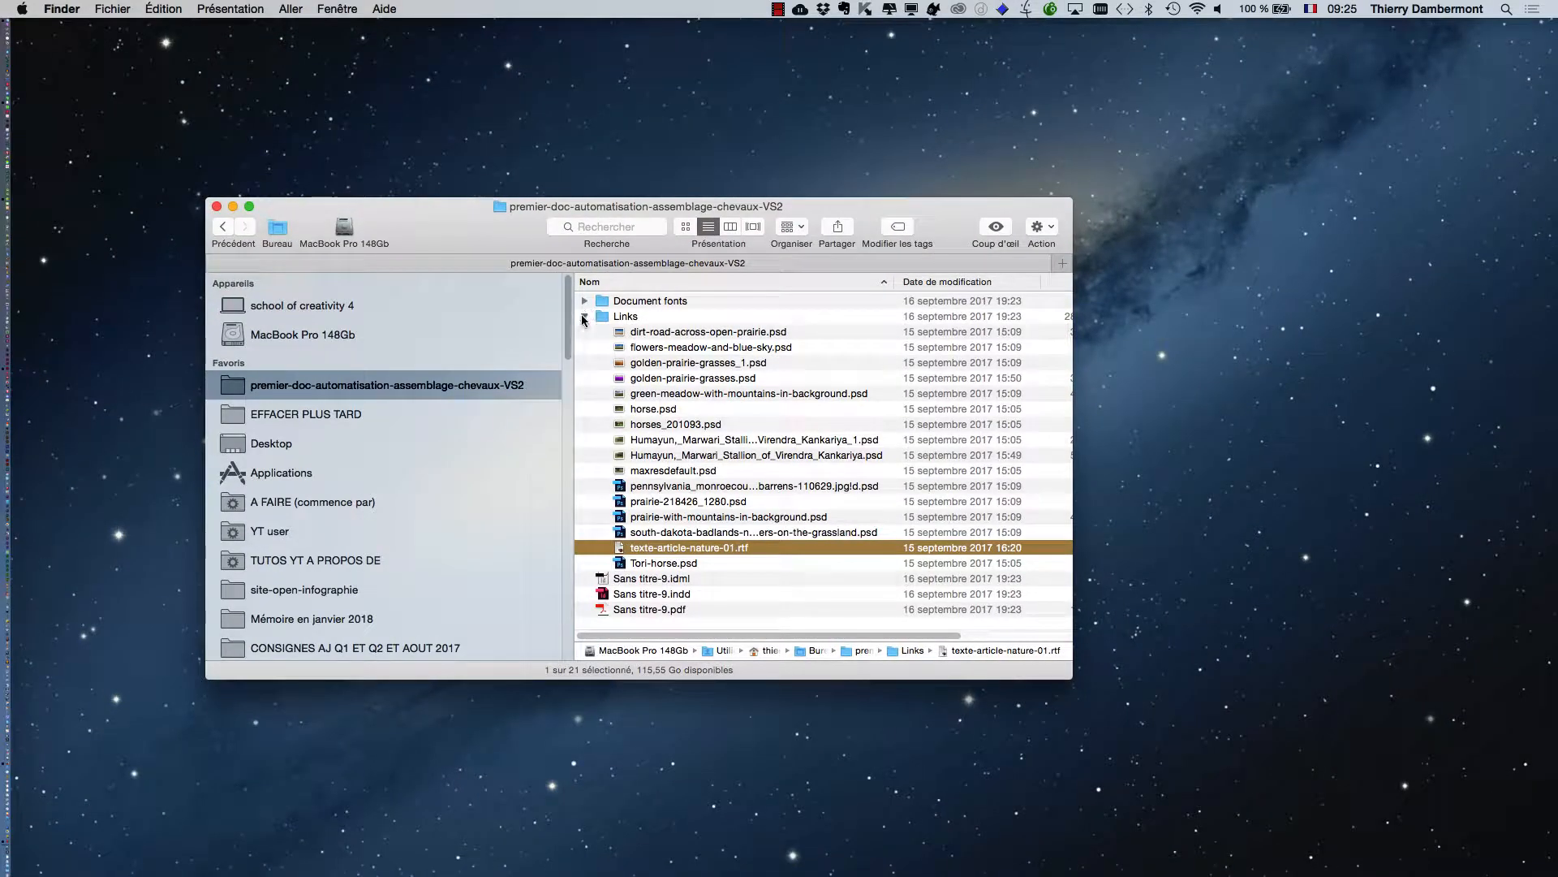
left_click(583, 319)
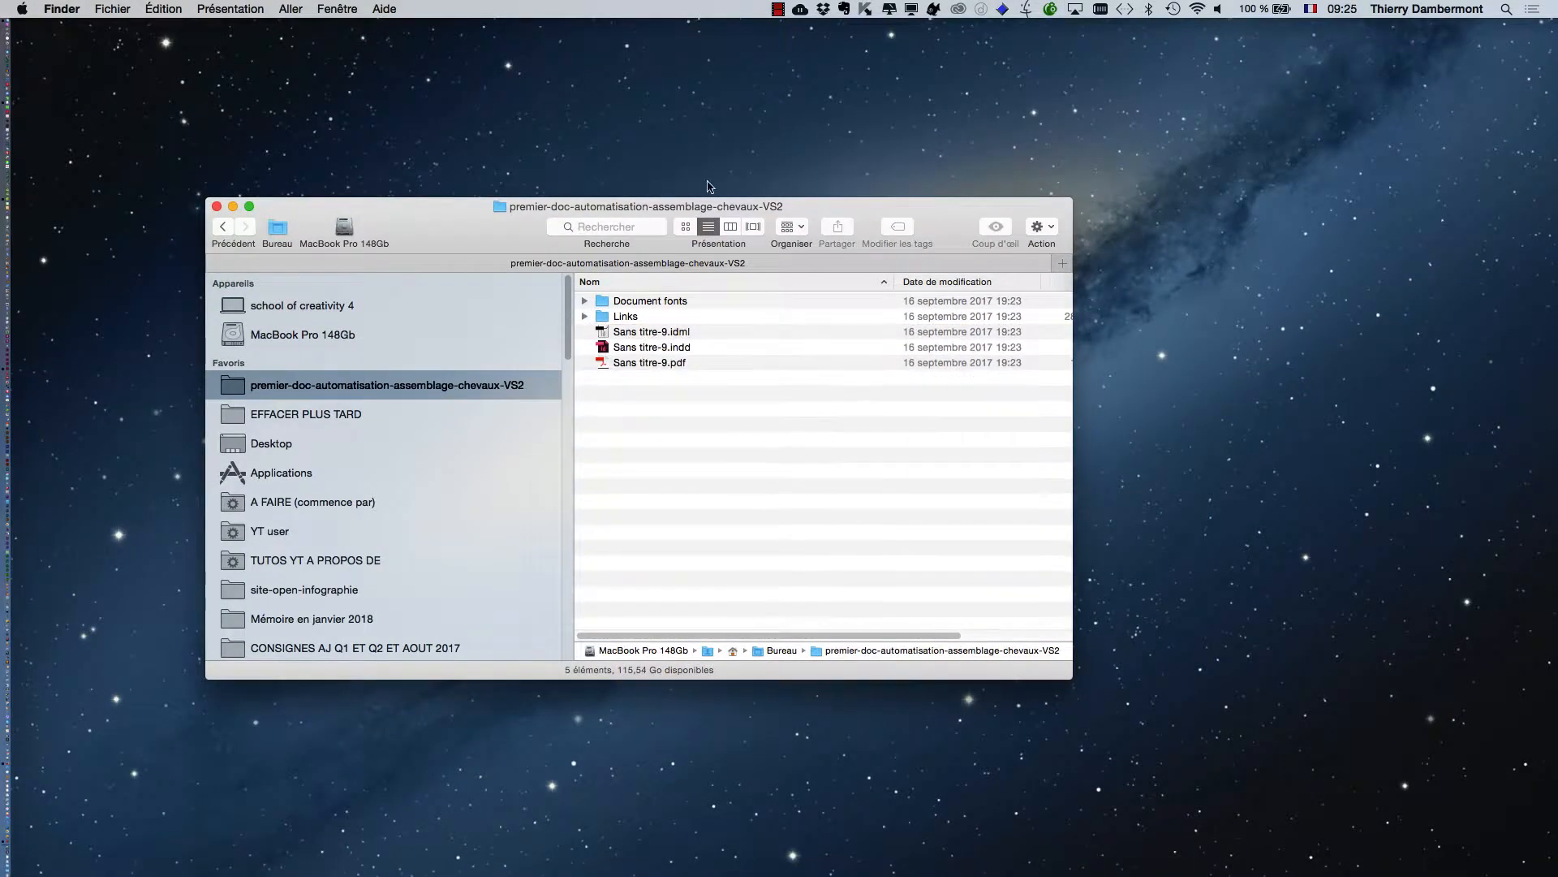
- Reposition the folder window, make it taller, and open Sans titre-9.indd in InDesign
left_click_drag(801, 202, 726, 87)
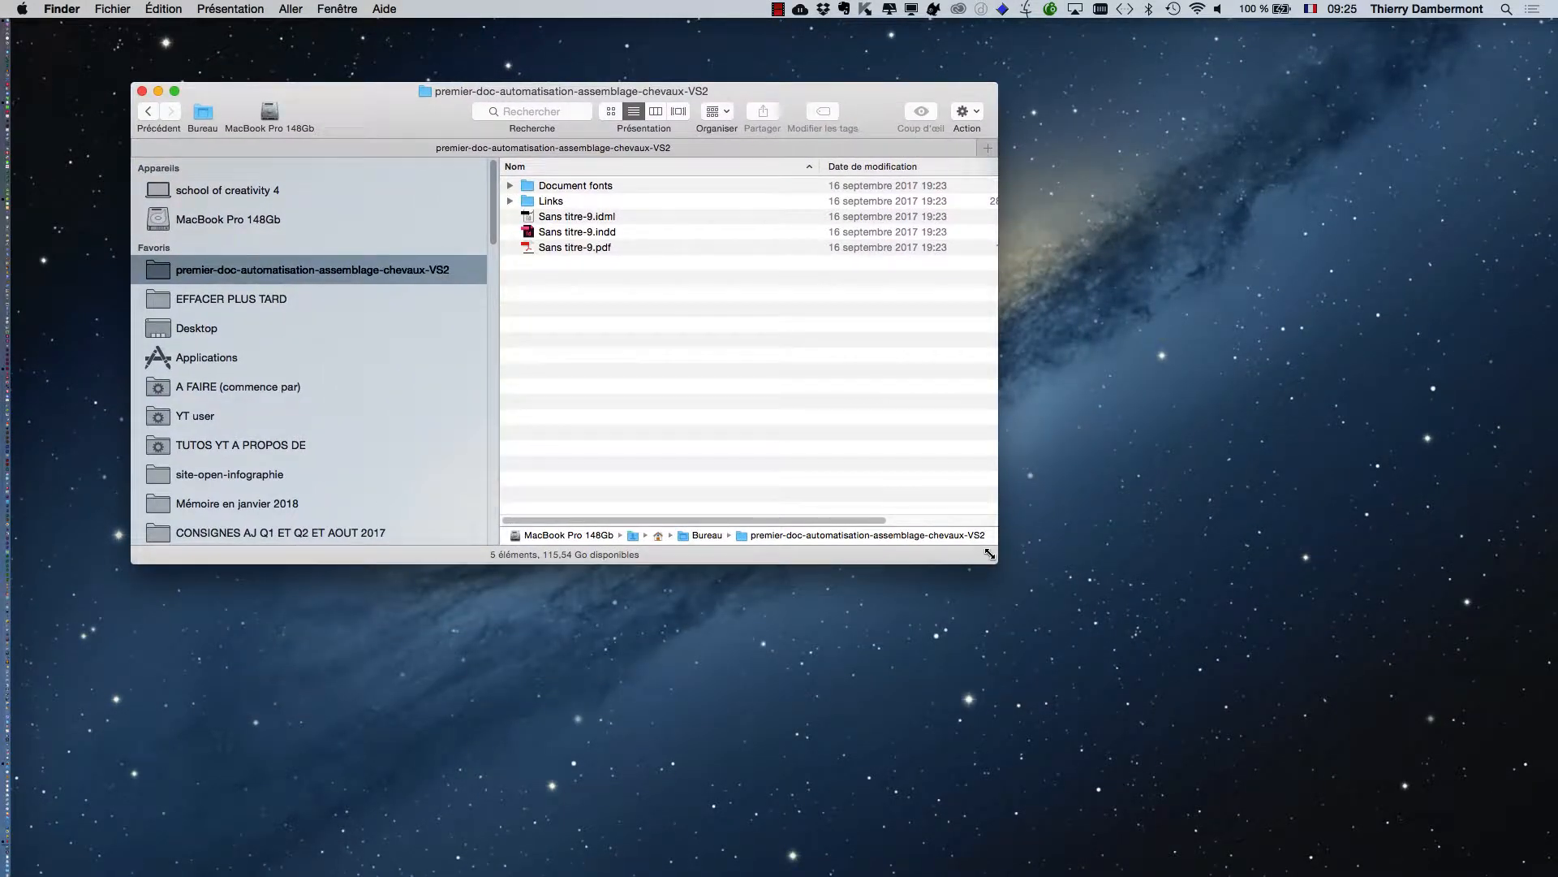
left_click_drag(997, 561, 1002, 708)
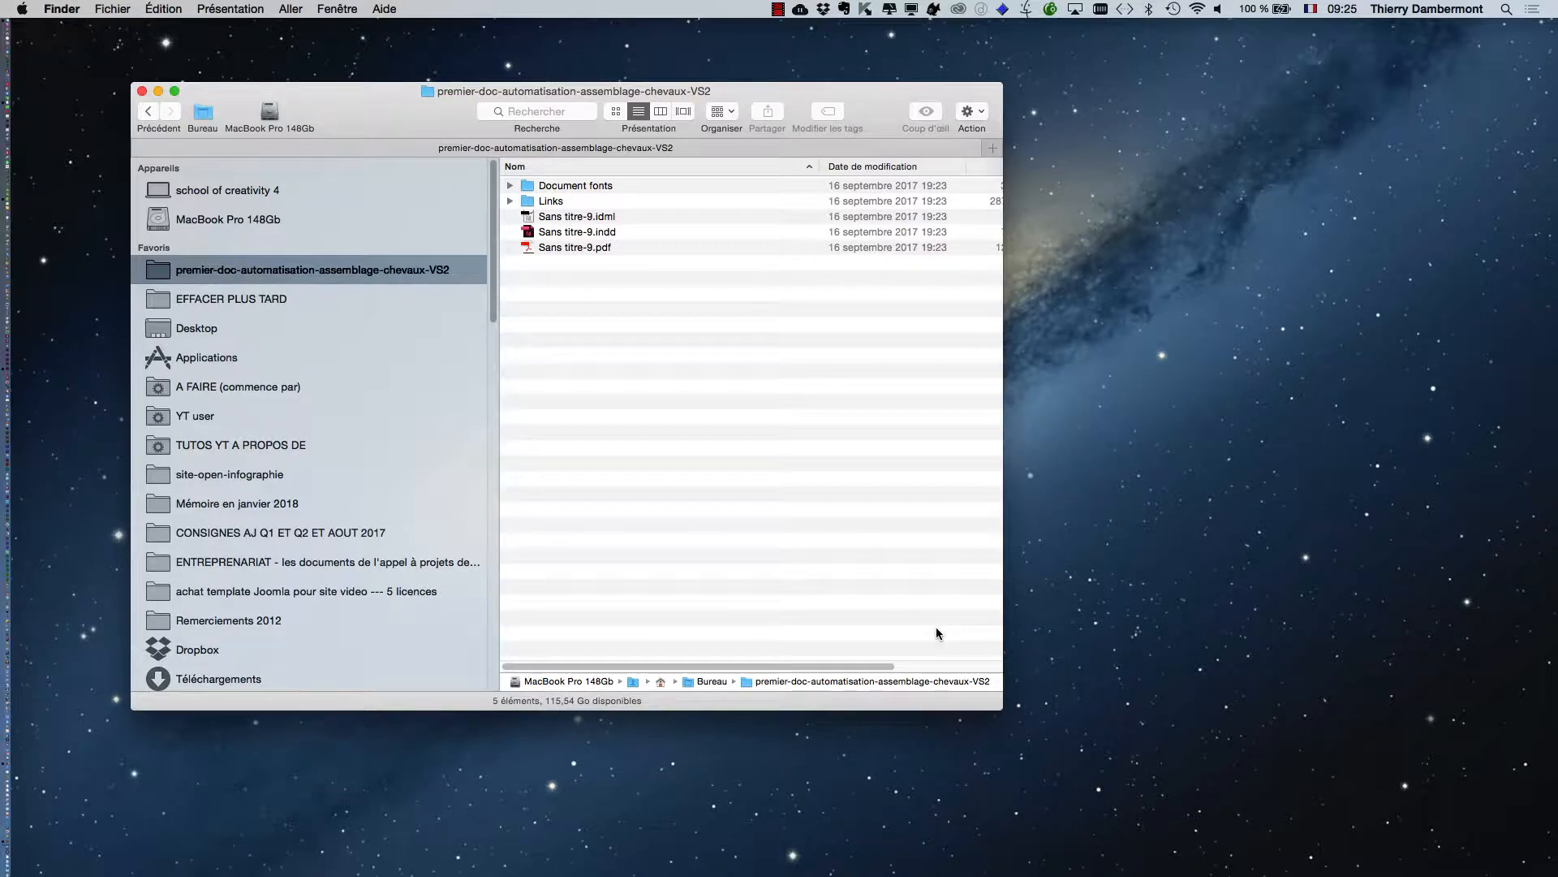
double_click(646, 231)
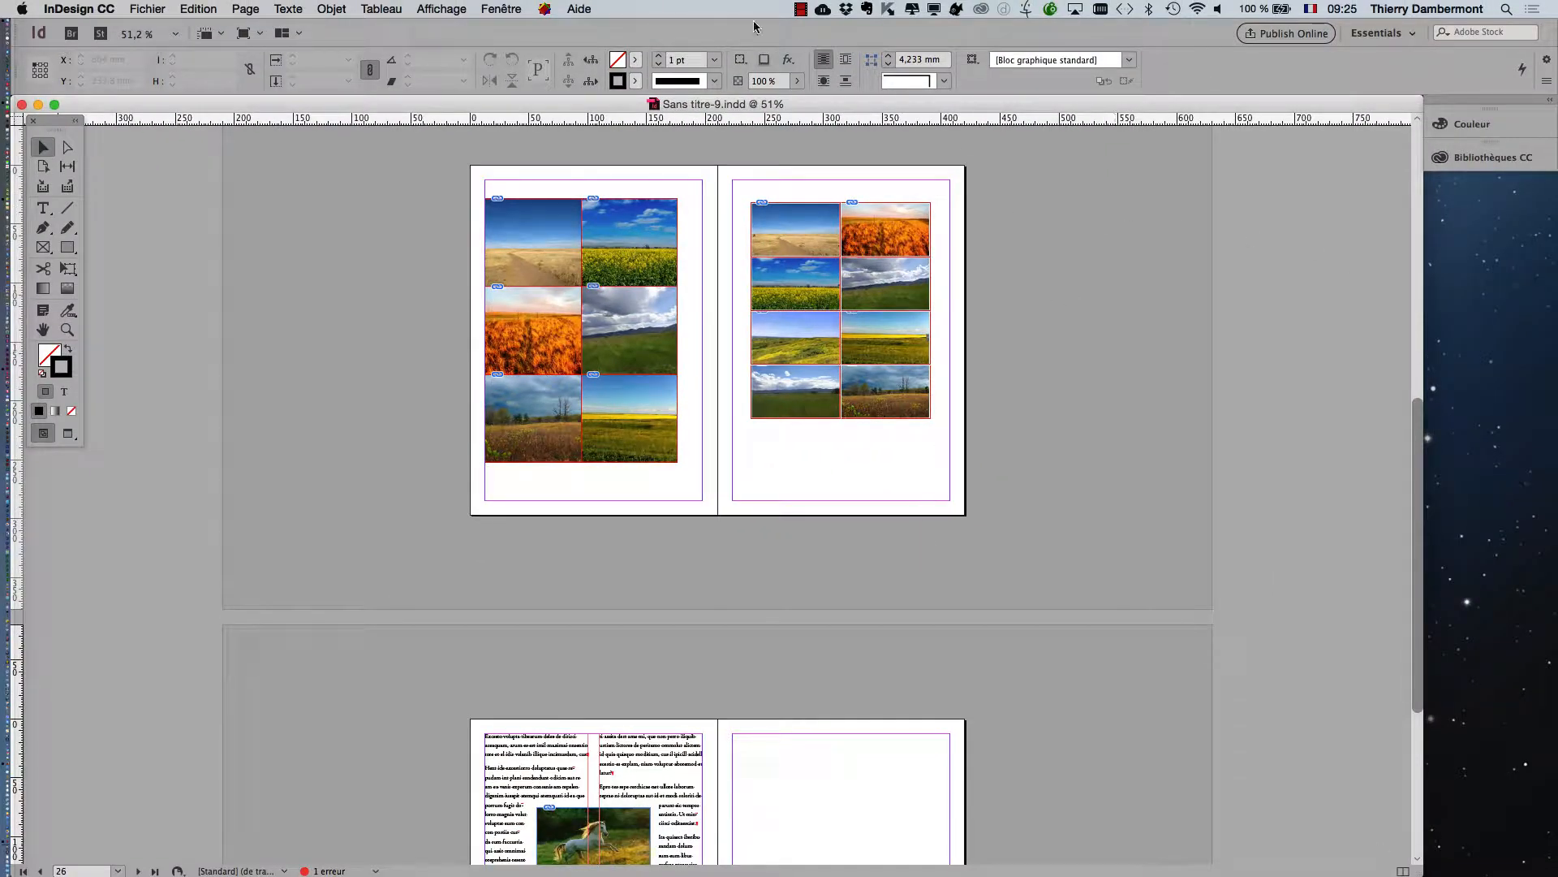
- Display the spread with the vertical "animaux" title and the horse photos at 75% zoom
left_click(499, 7)
left_click(500, 7)
scroll(699, 352, "up", 10)
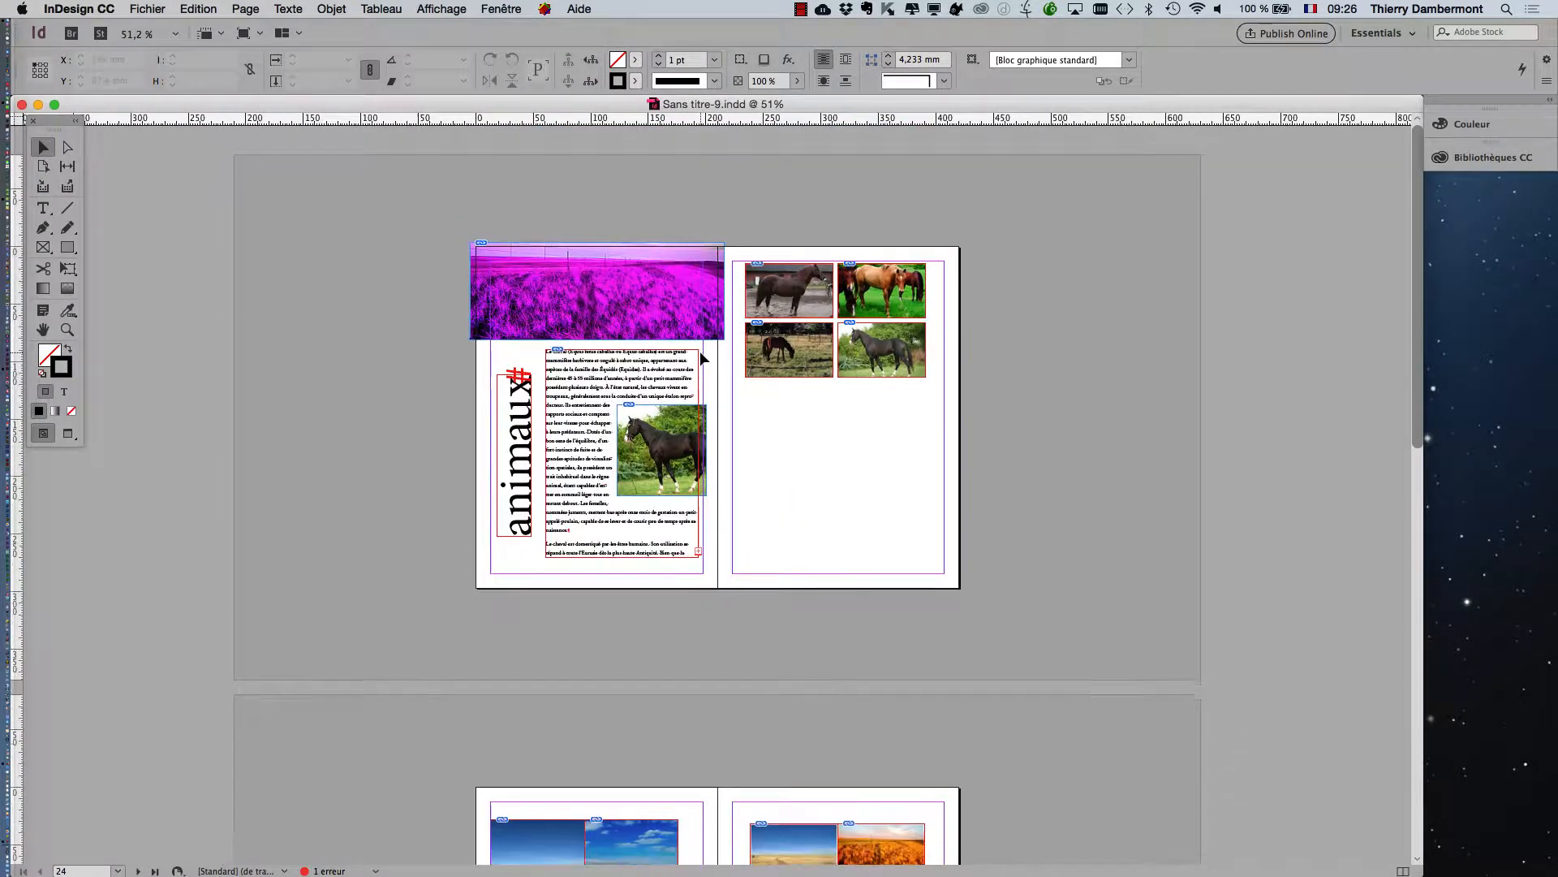
key("super+1")
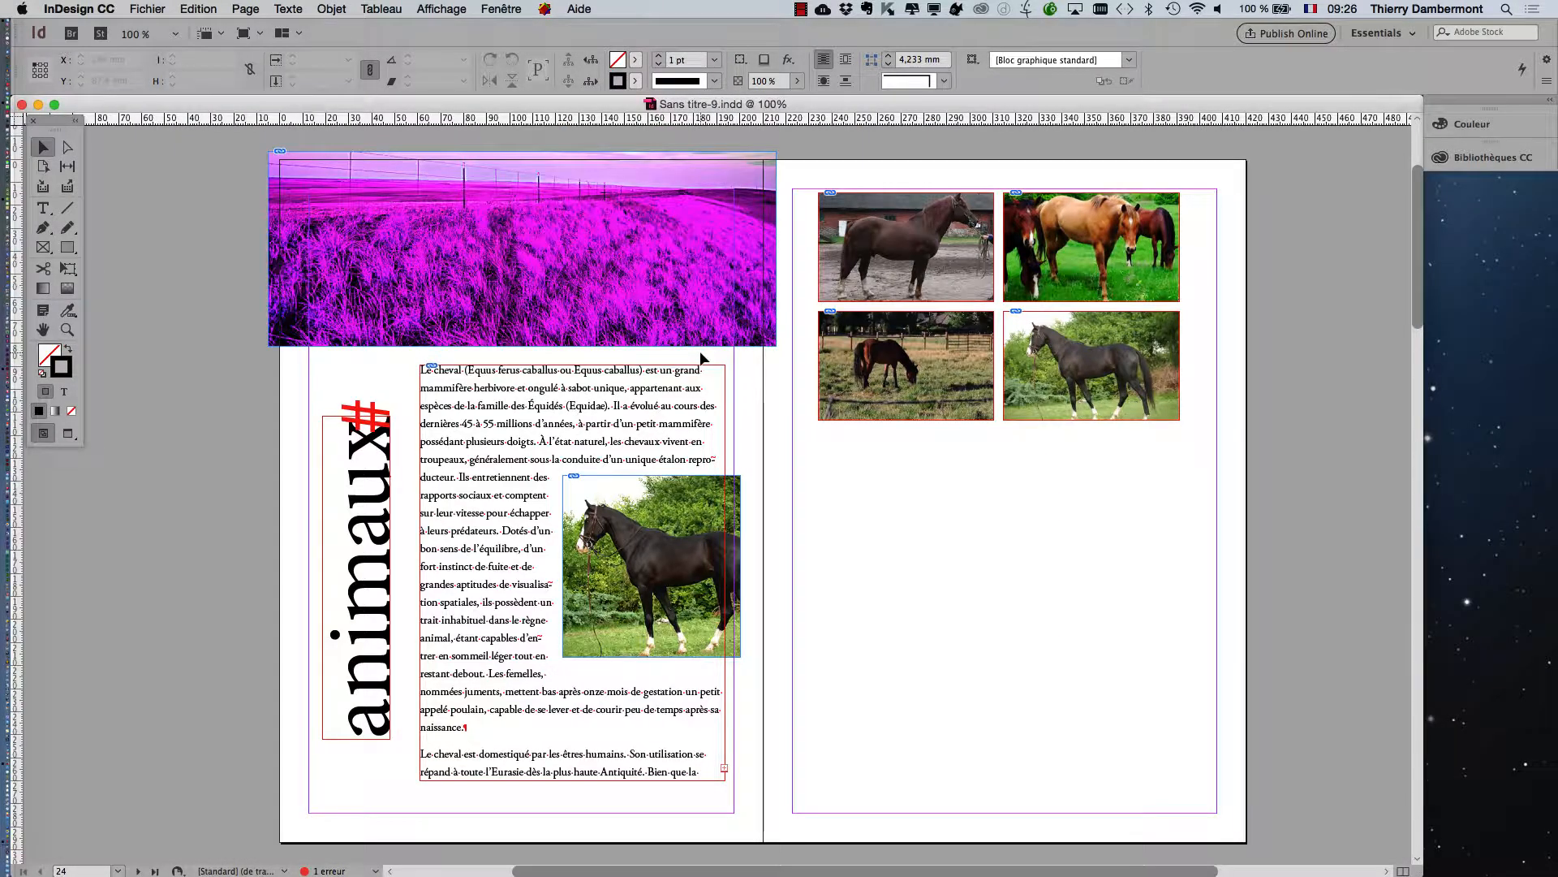
key("super+minus")
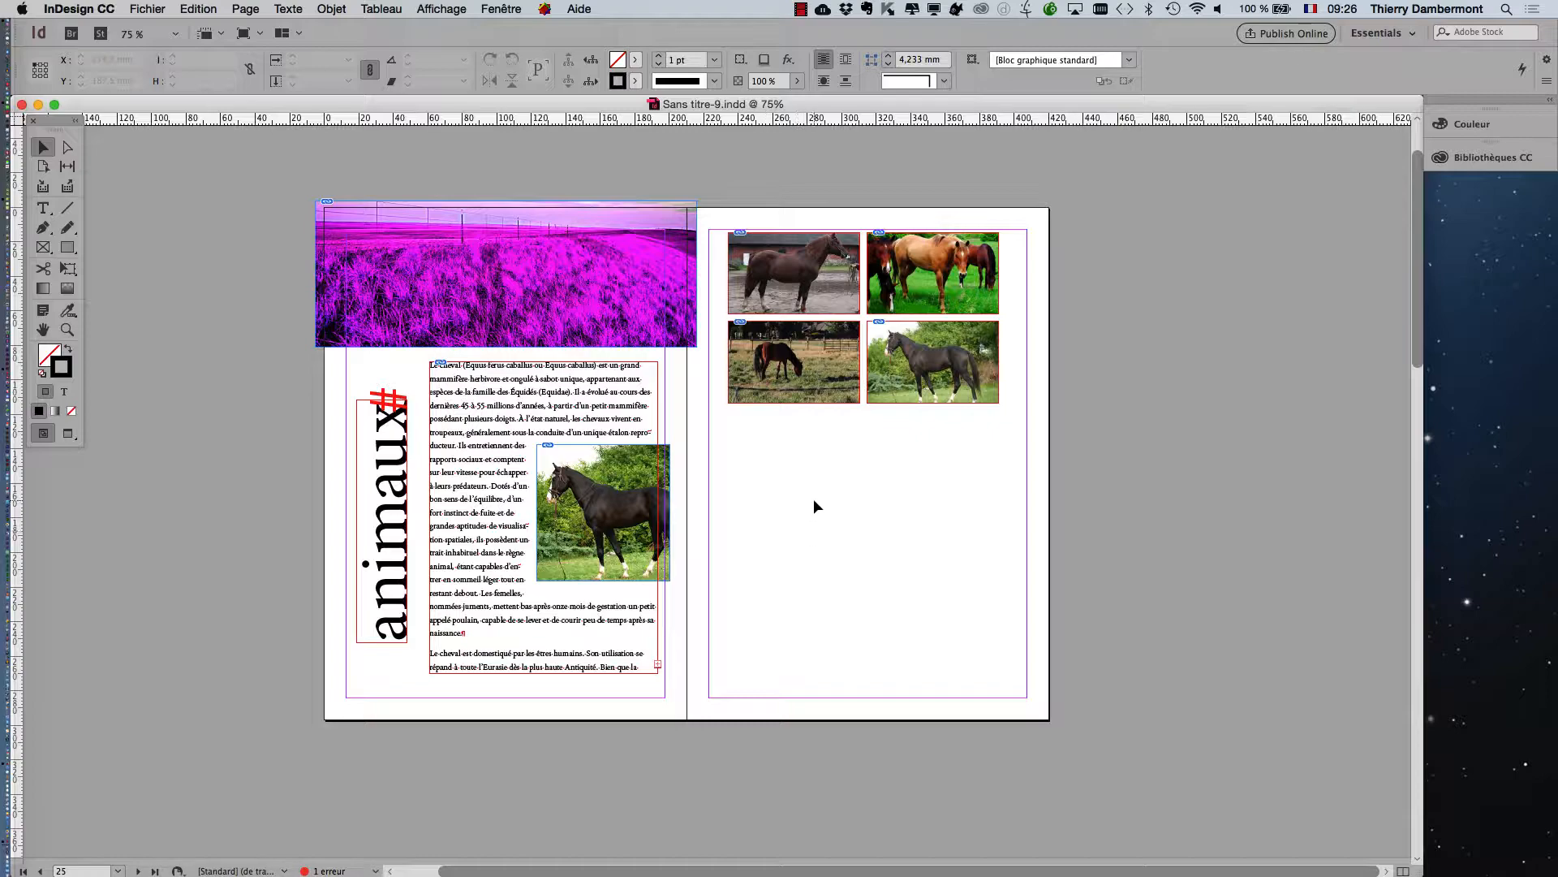
left_click_drag(67, 124, 169, 223)
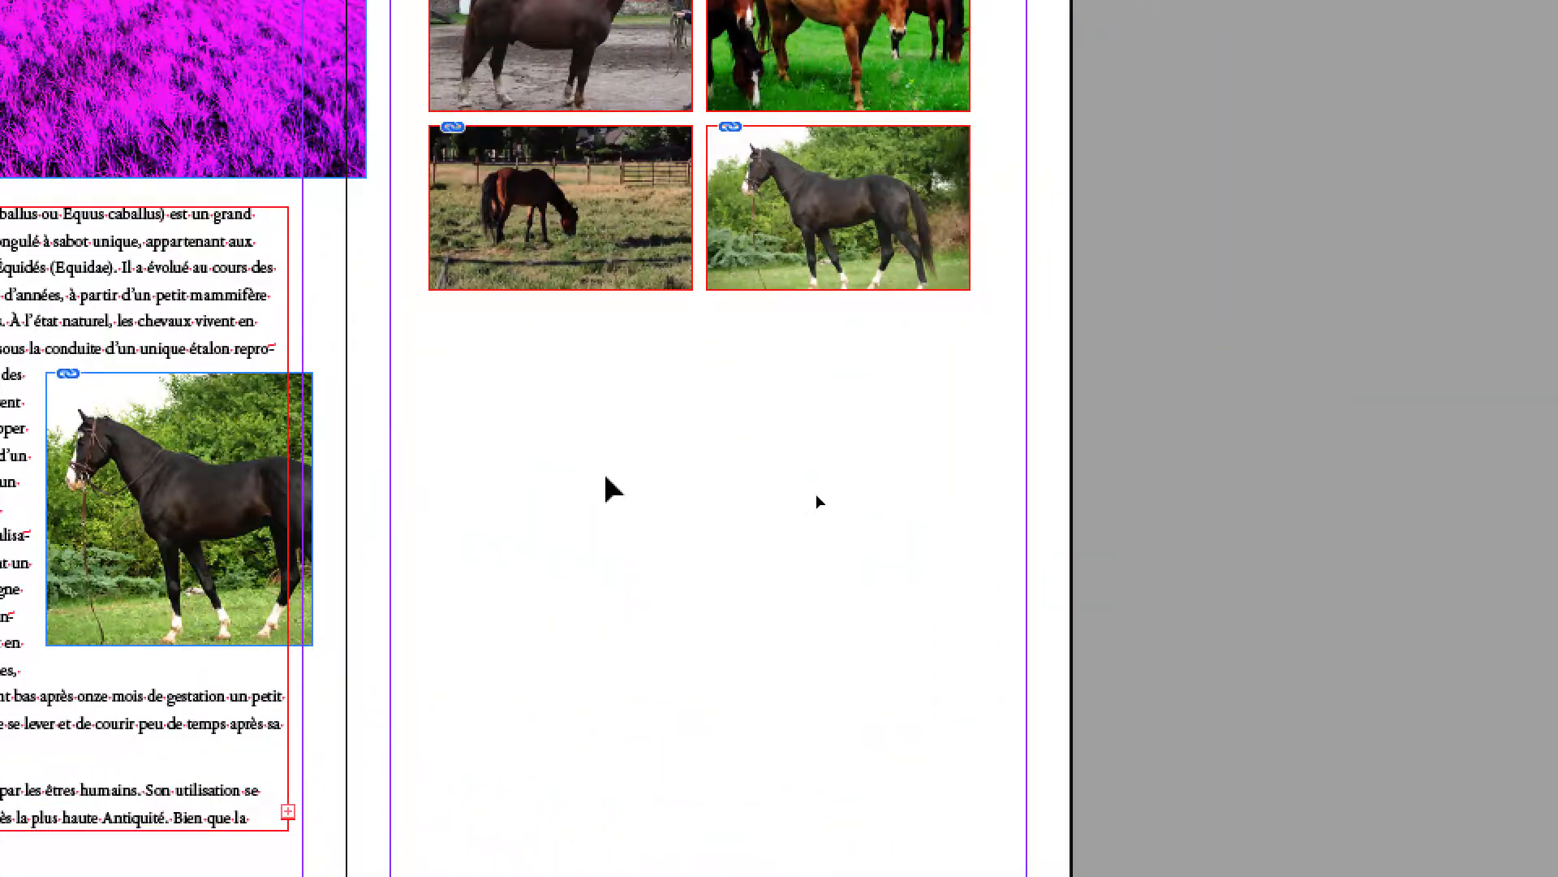
- Activate the Zoom tool and switch it temporarily to zoom-out mode and to the Hand tool
key("z")
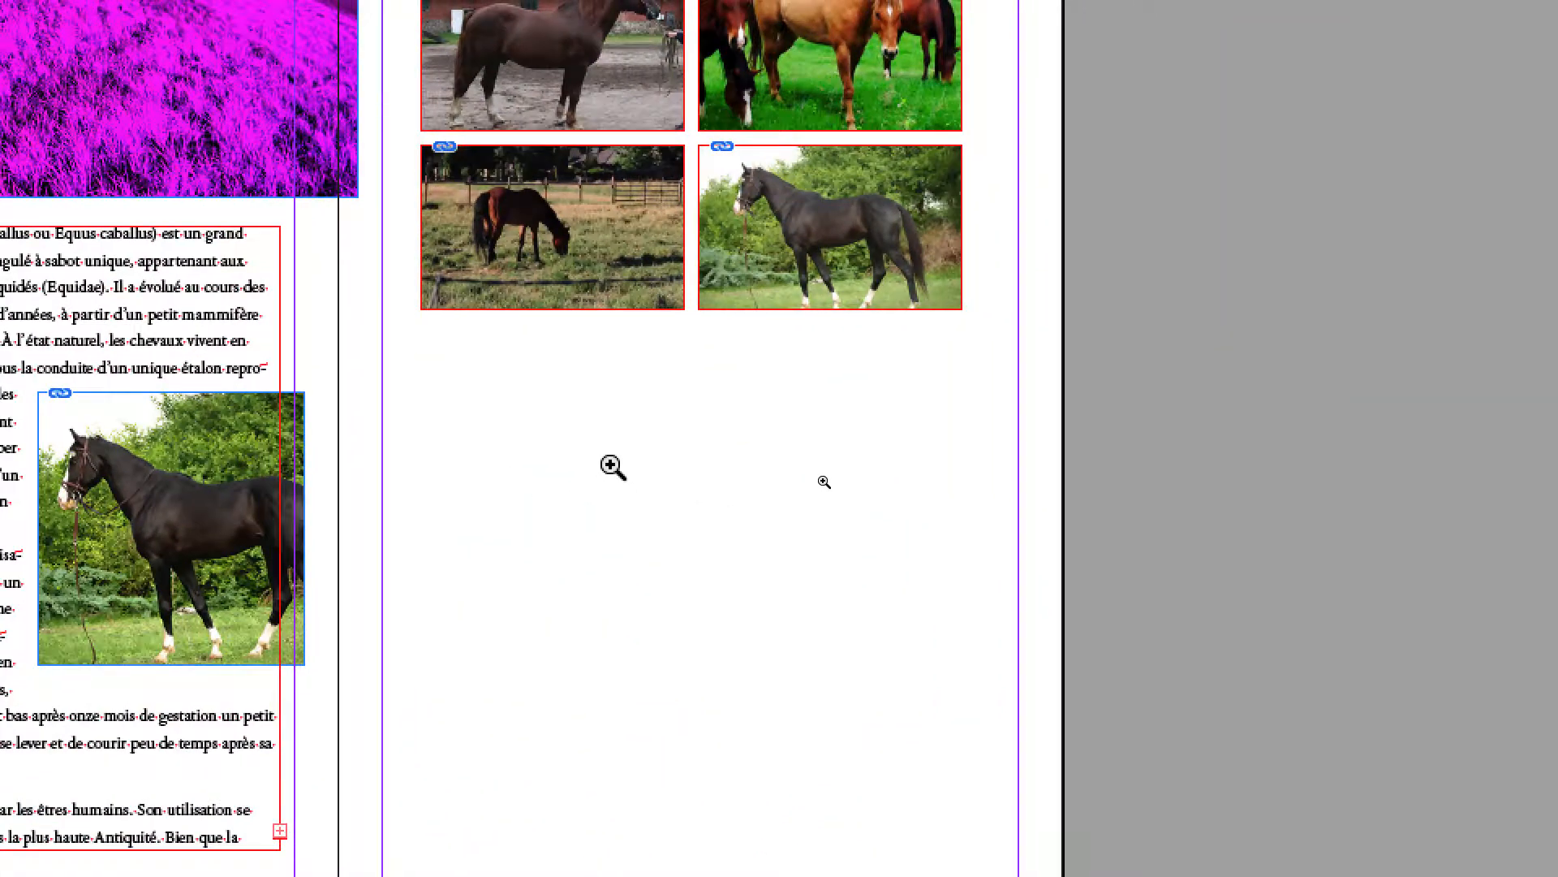
key("alt")
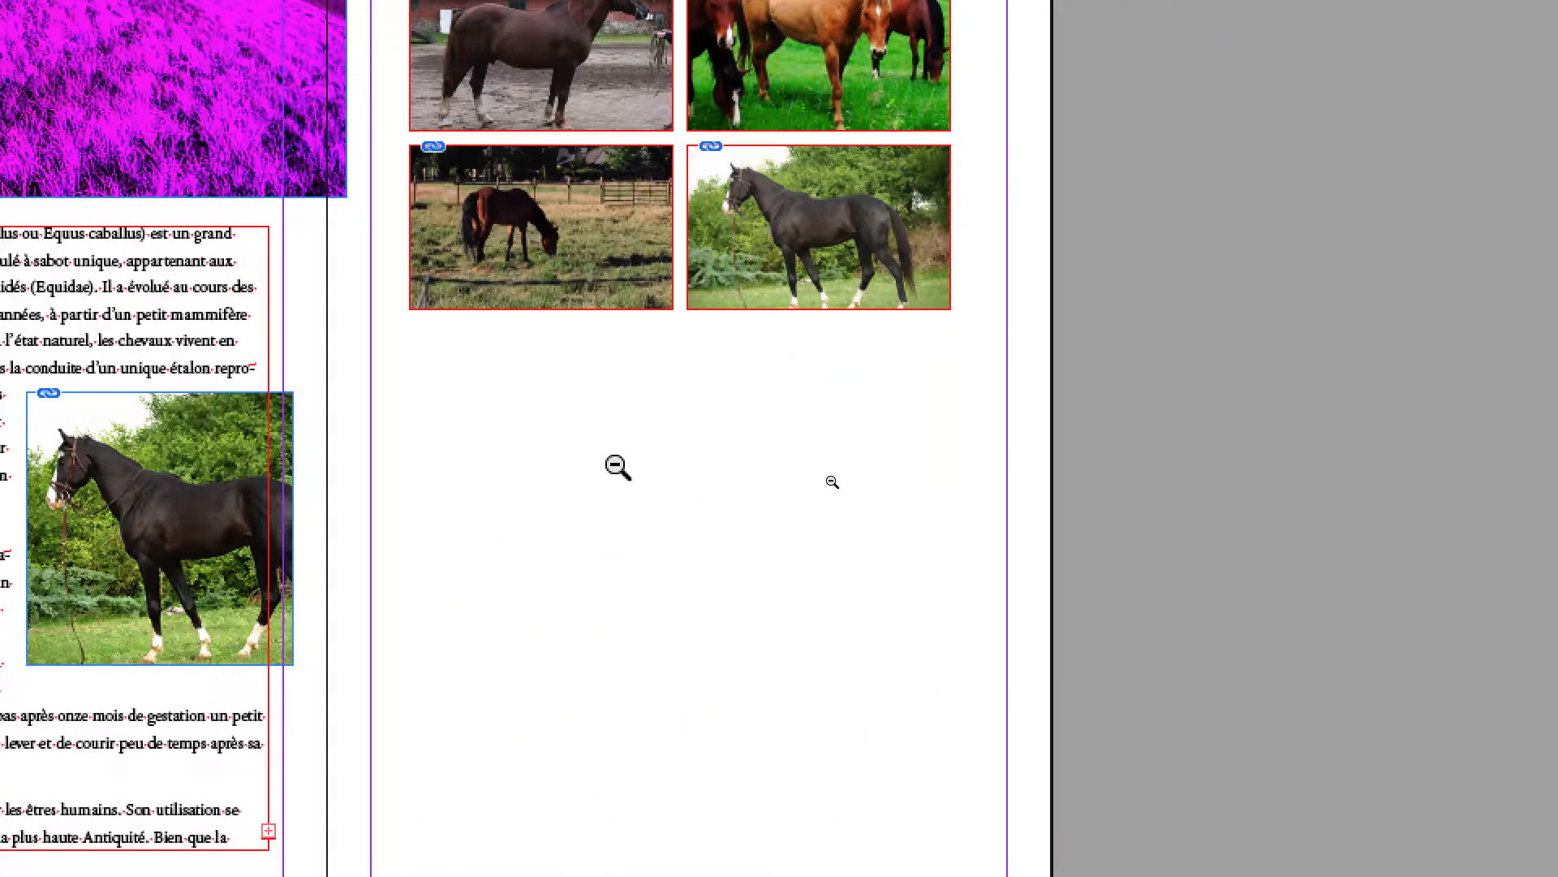
key("space")
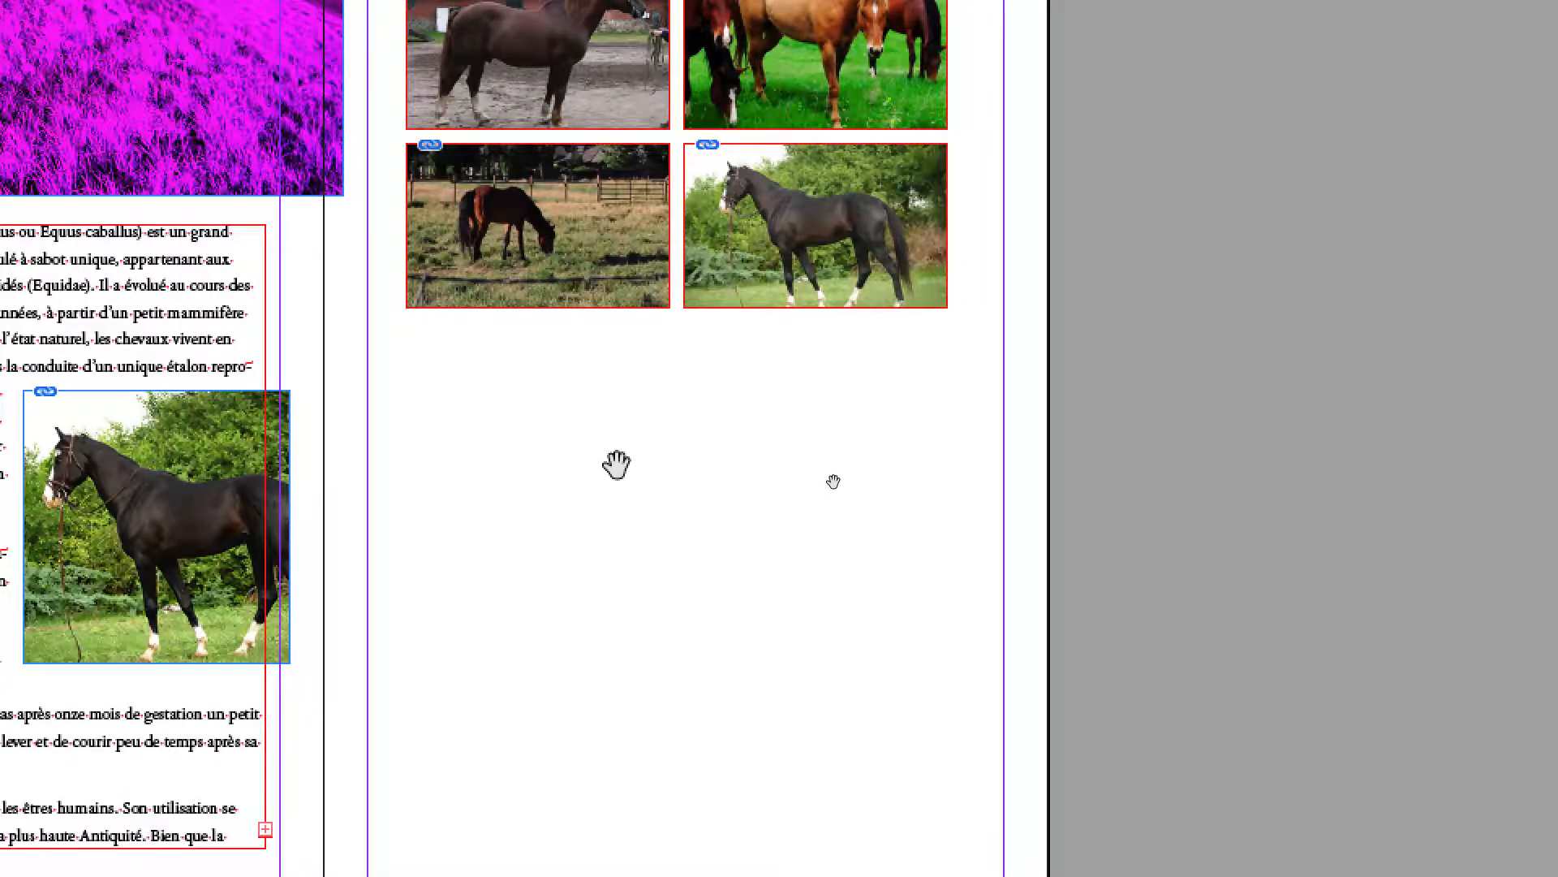
- Zoom out to view all the spreads, and zoom in and out on the landscape photos of pages 26-27
left_click(616, 455)
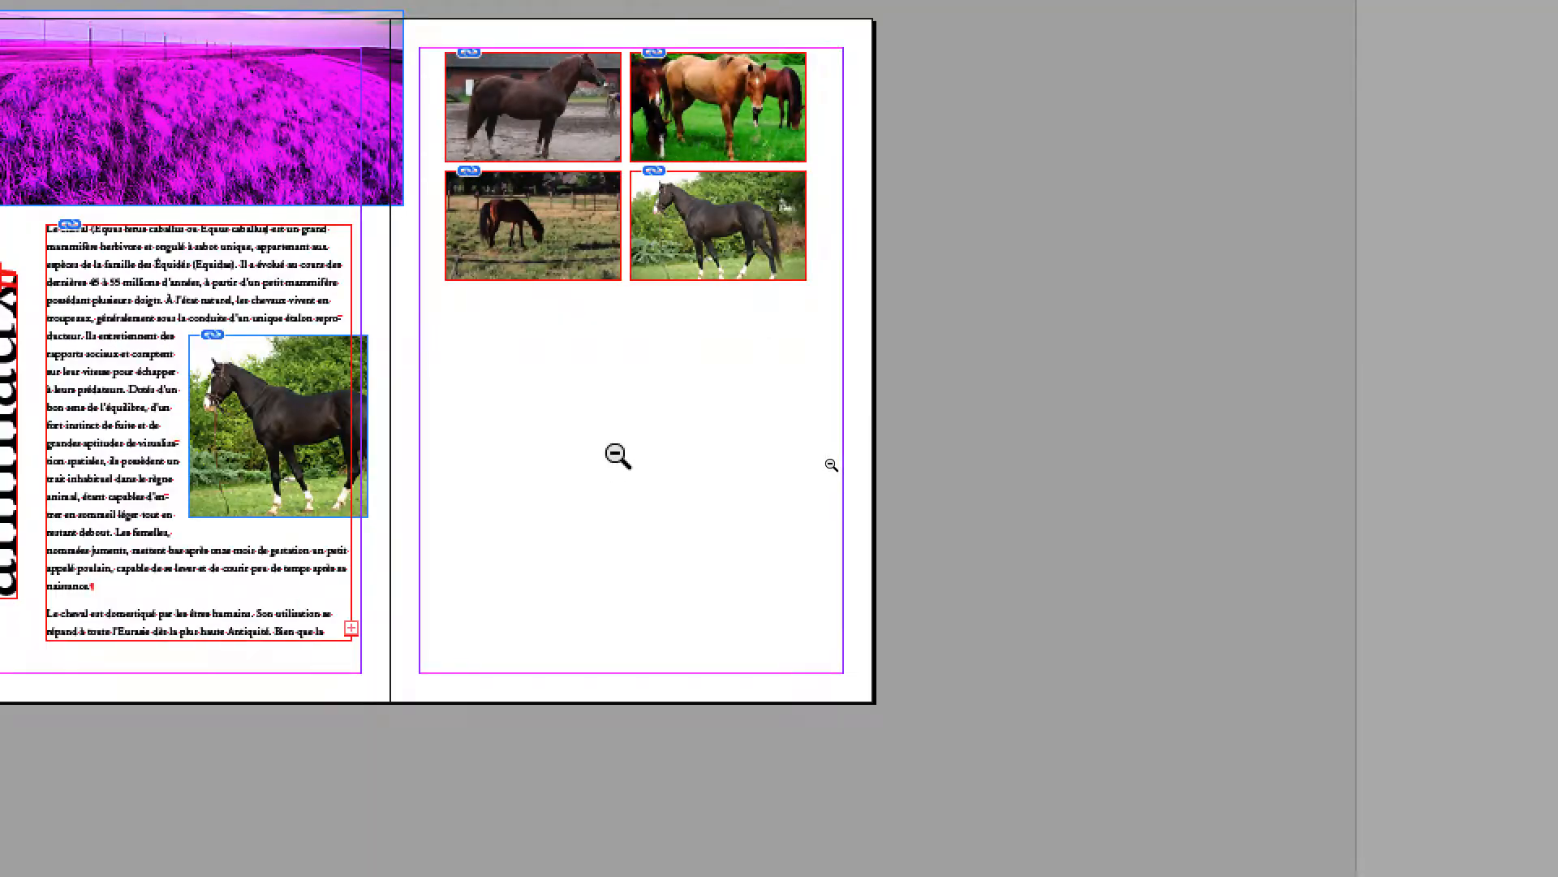
left_click(616, 454)
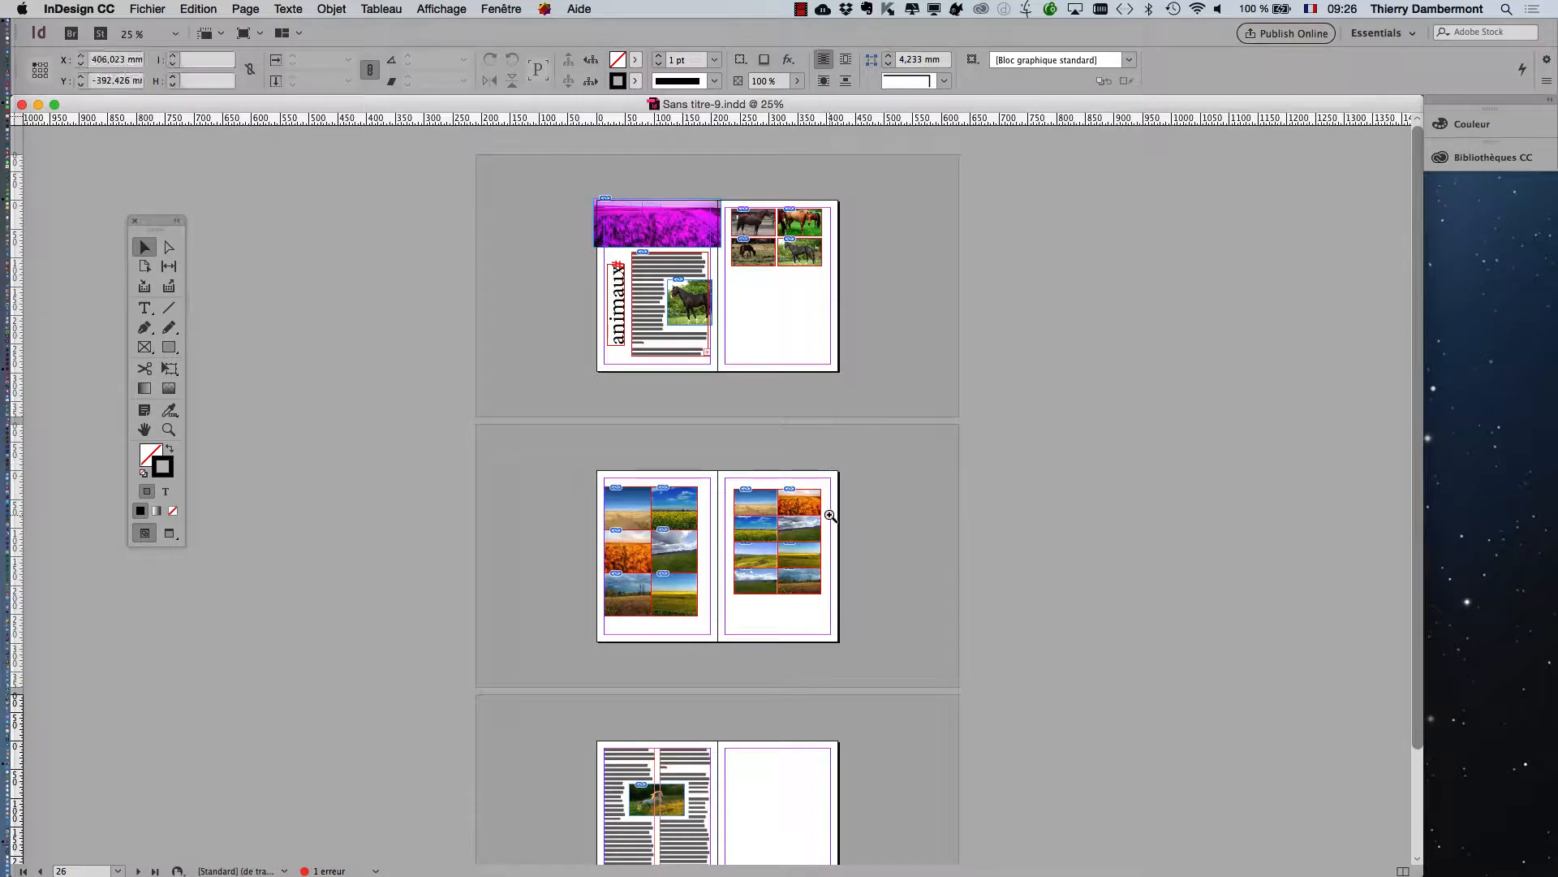
left_click(589, 602)
left_click(589, 603)
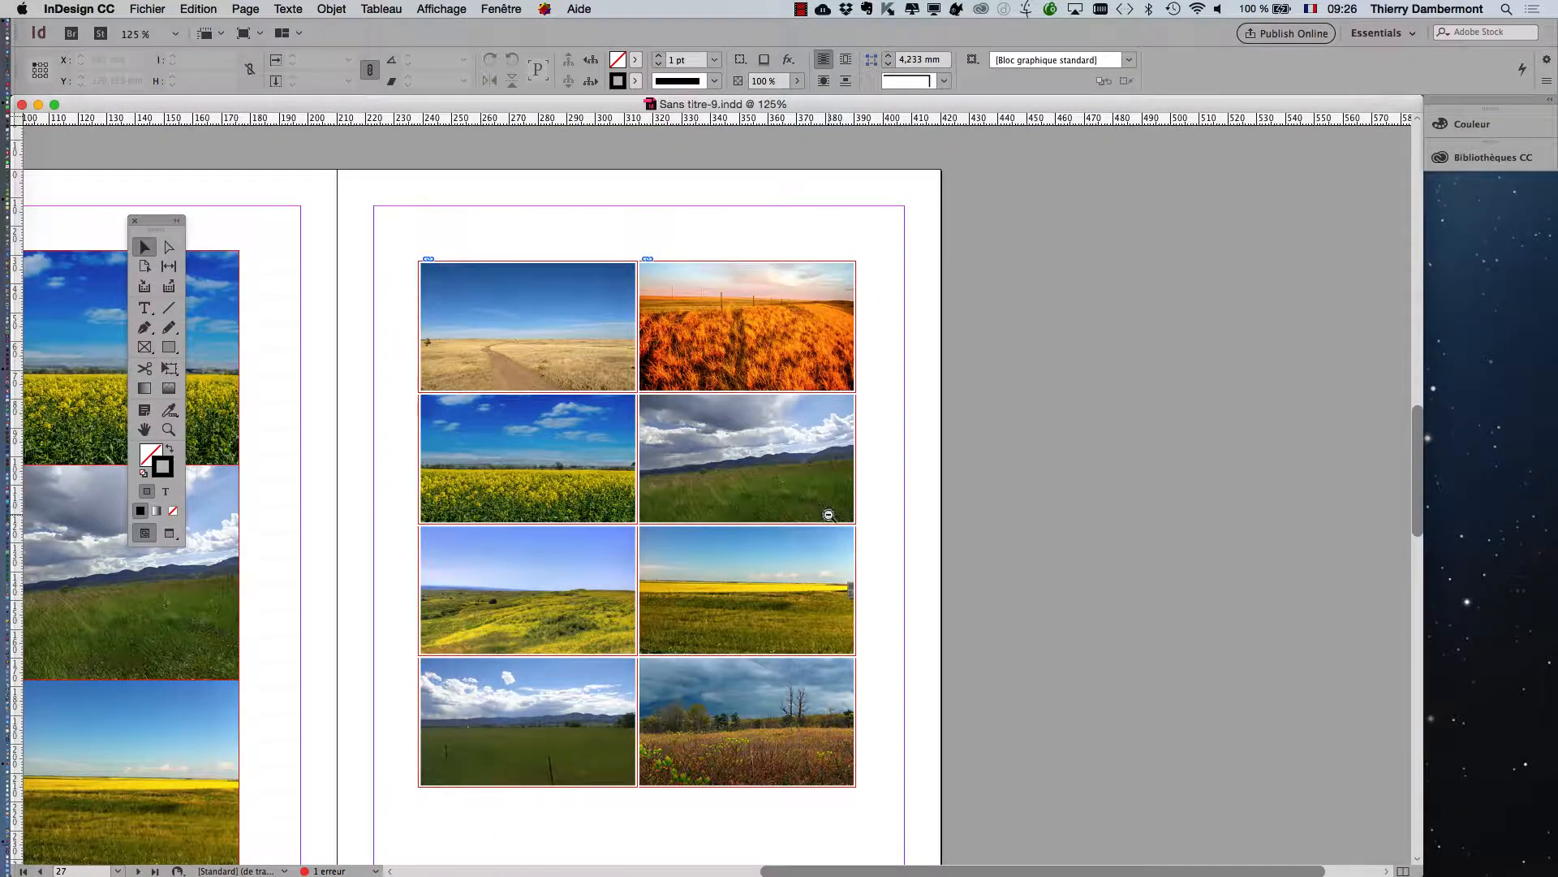
left_click(828, 514)
left_click(829, 515)
left_click(829, 515)
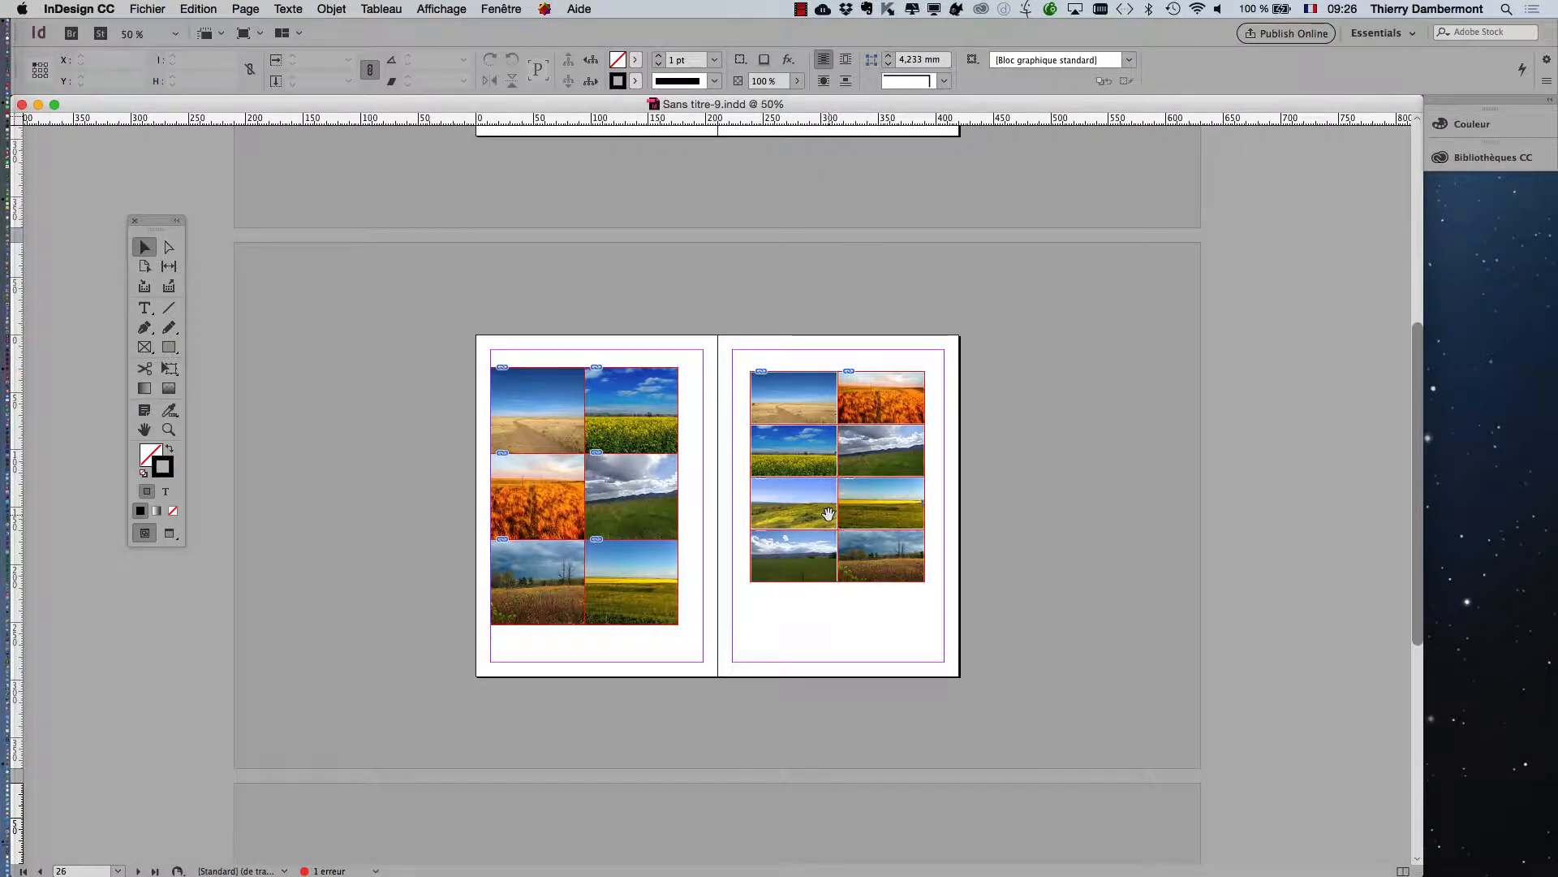
left_click(828, 514)
left_click(868, 515)
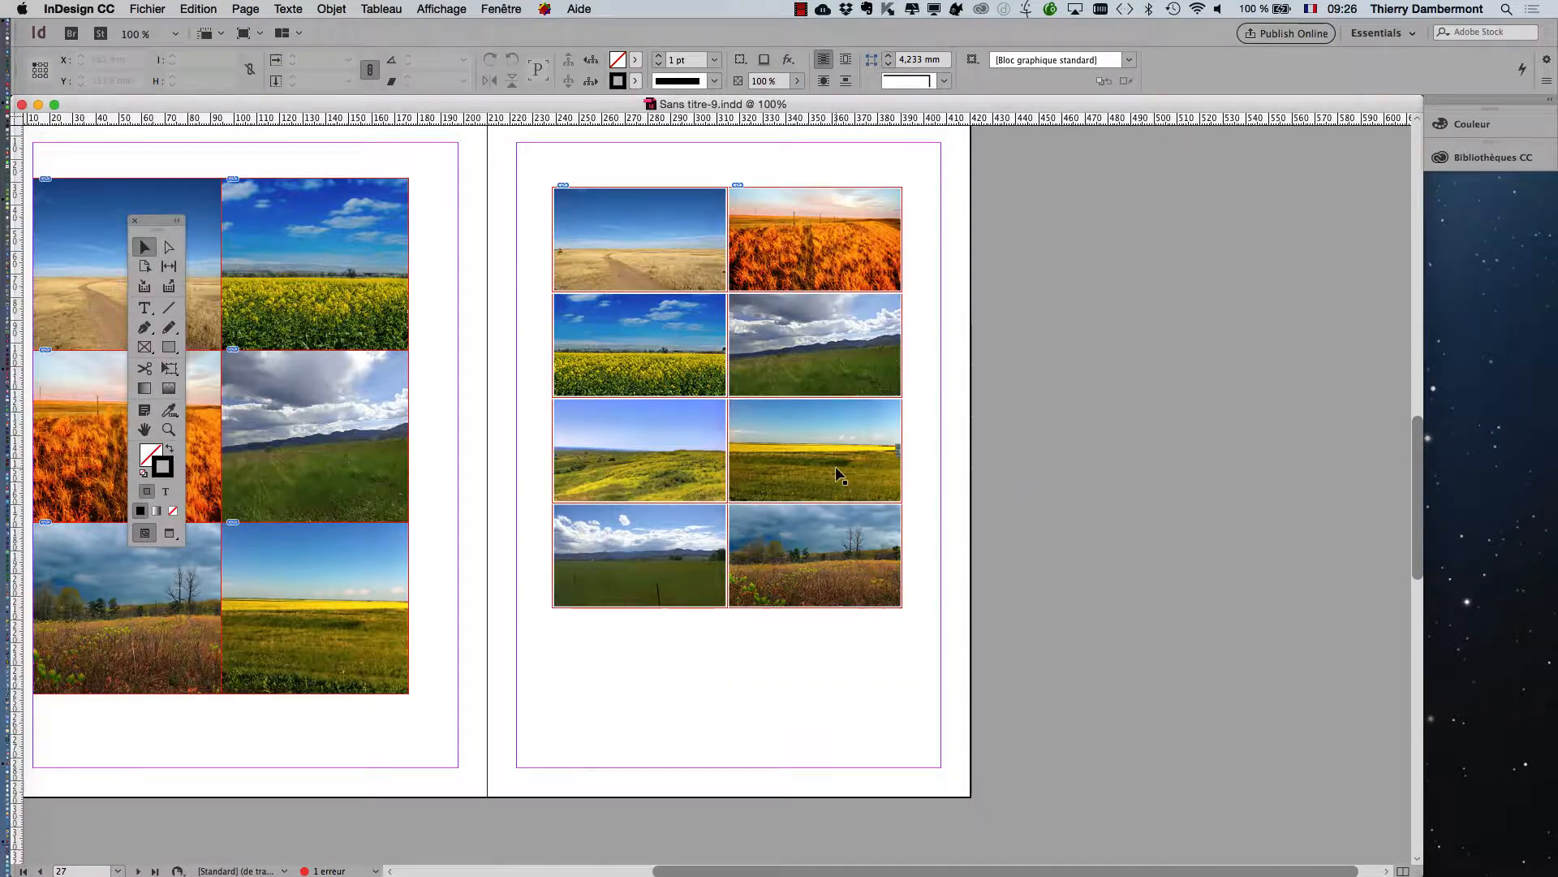
- Center the full landscape-photo spread, pages 26-27, at 100% zoom
key("super+minus")
key("super+minus")
key("super+minus")
key("super+equal")
key("super+equal")
key("super+equal")
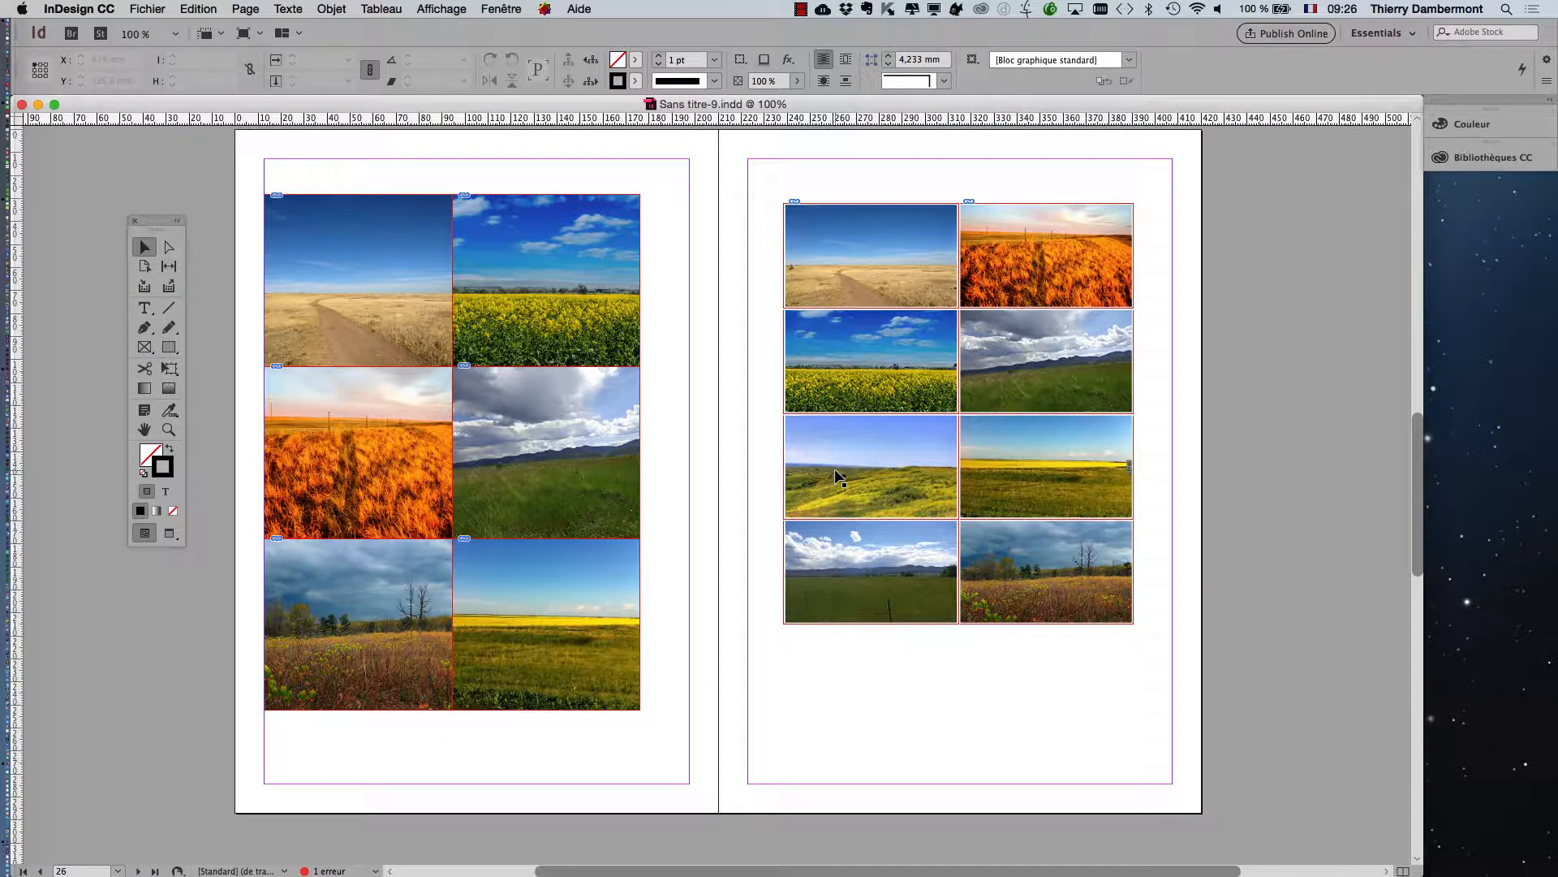
- Display the list of linked files (Liens) and widen its Nom column so long file names can be read
left_click(497, 10)
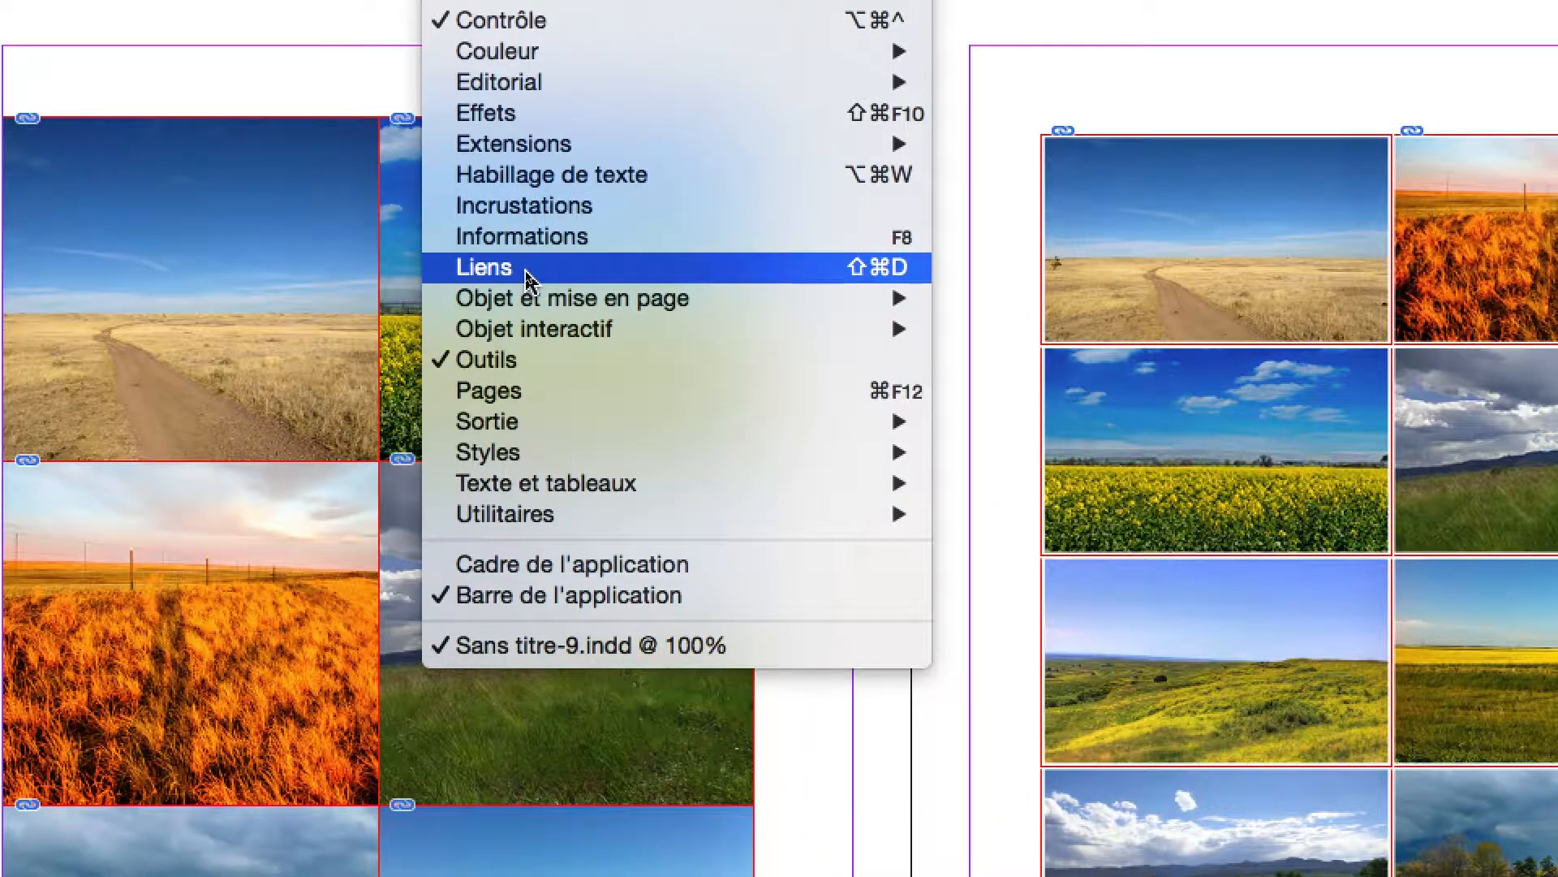
left_click(525, 276)
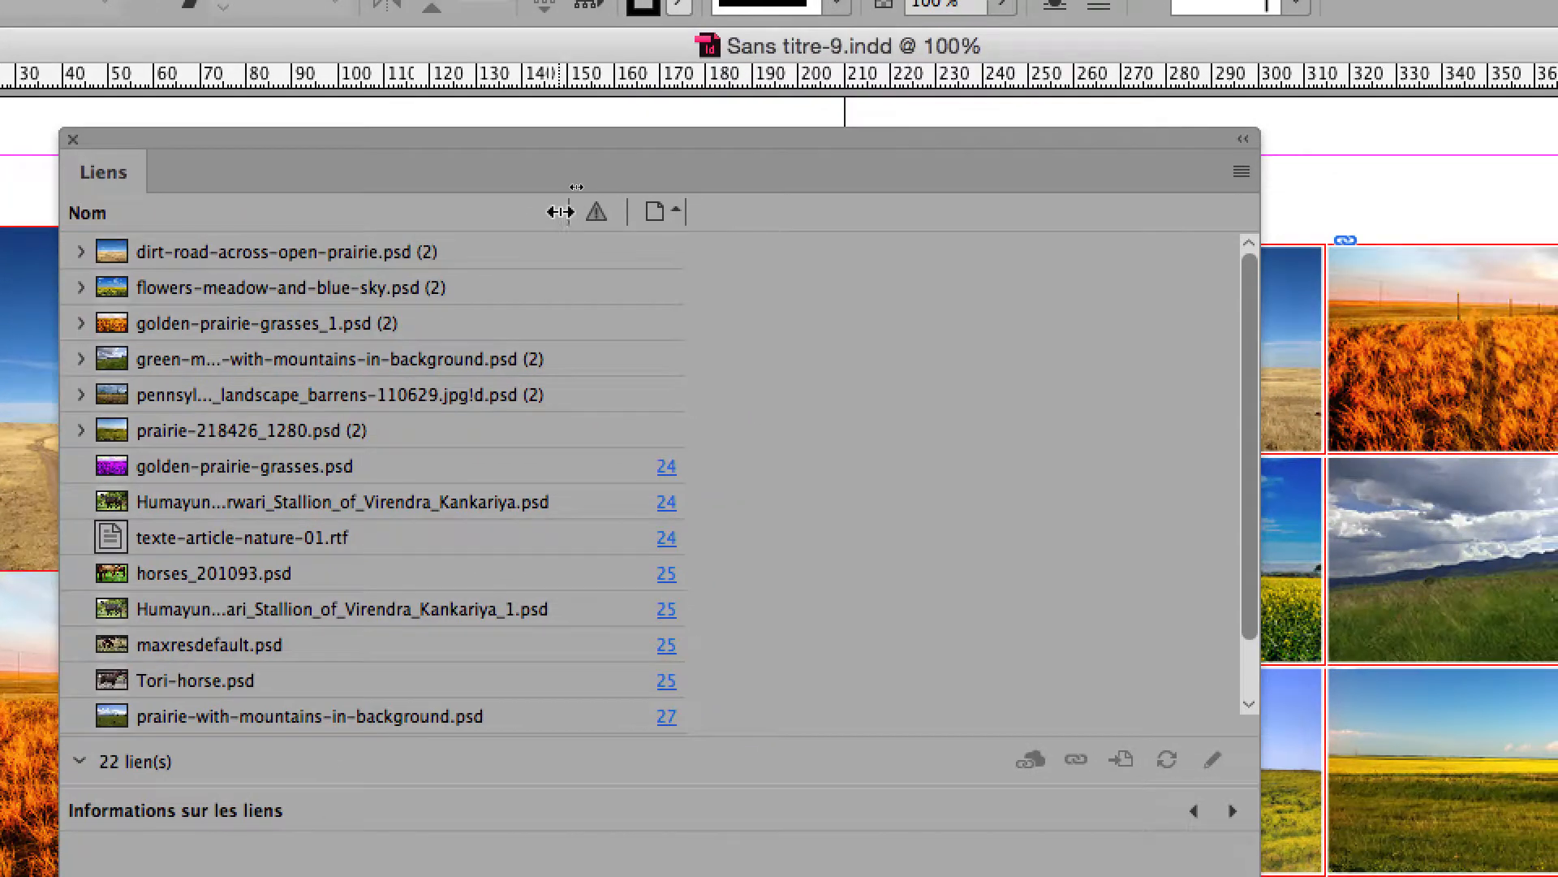
left_click_drag(560, 212, 711, 212)
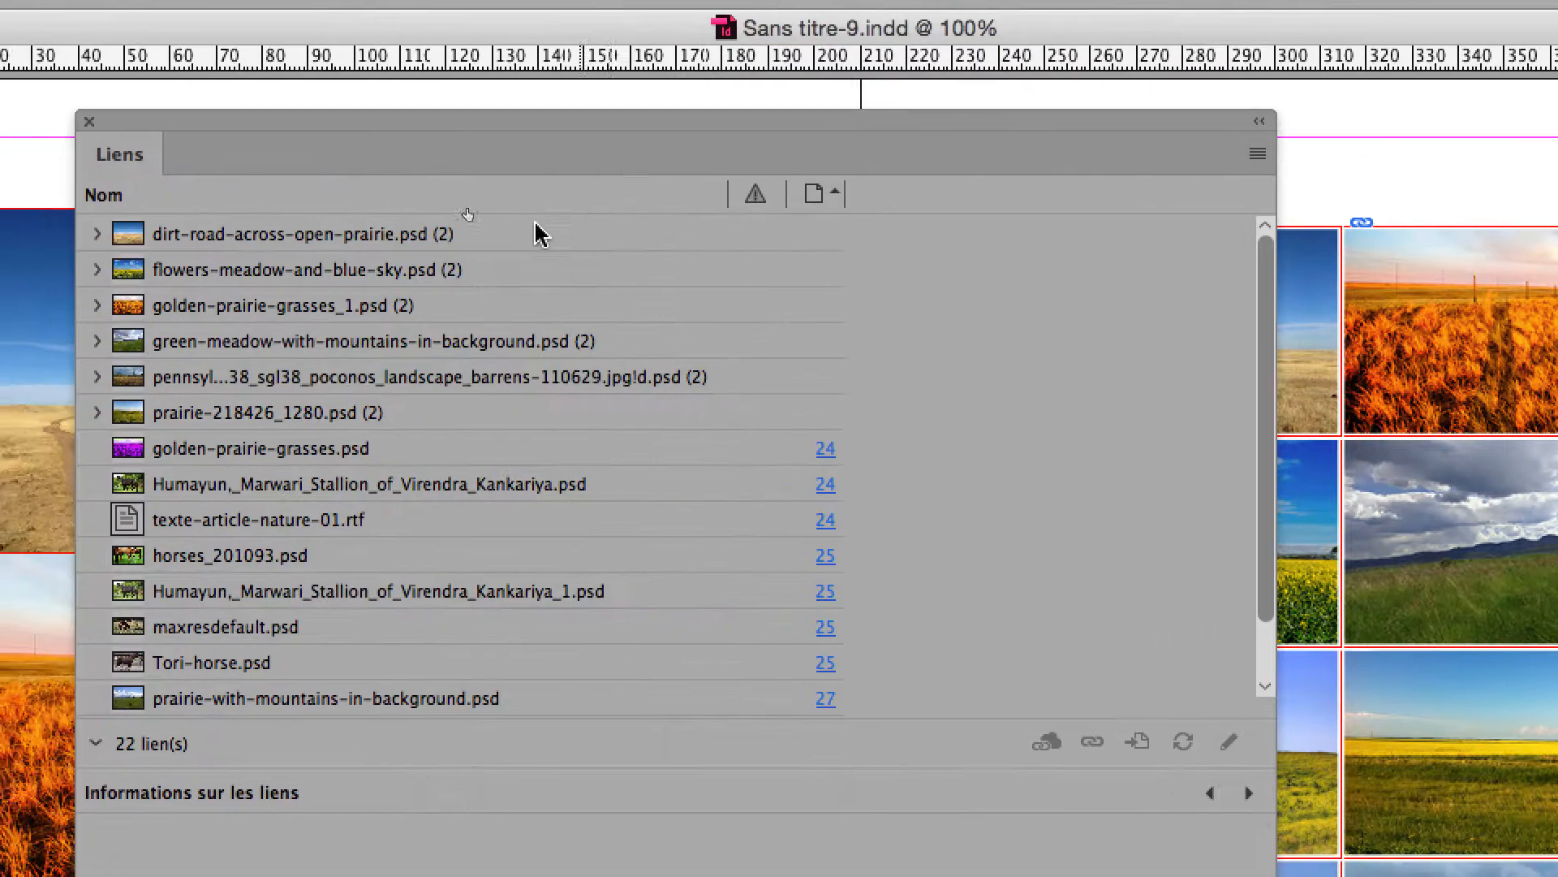
- Examine the instances of dirt-road-across-open-prairie.psd, collapse them, and show the link information for texte-article-nature-01.rtf
left_click(96, 234)
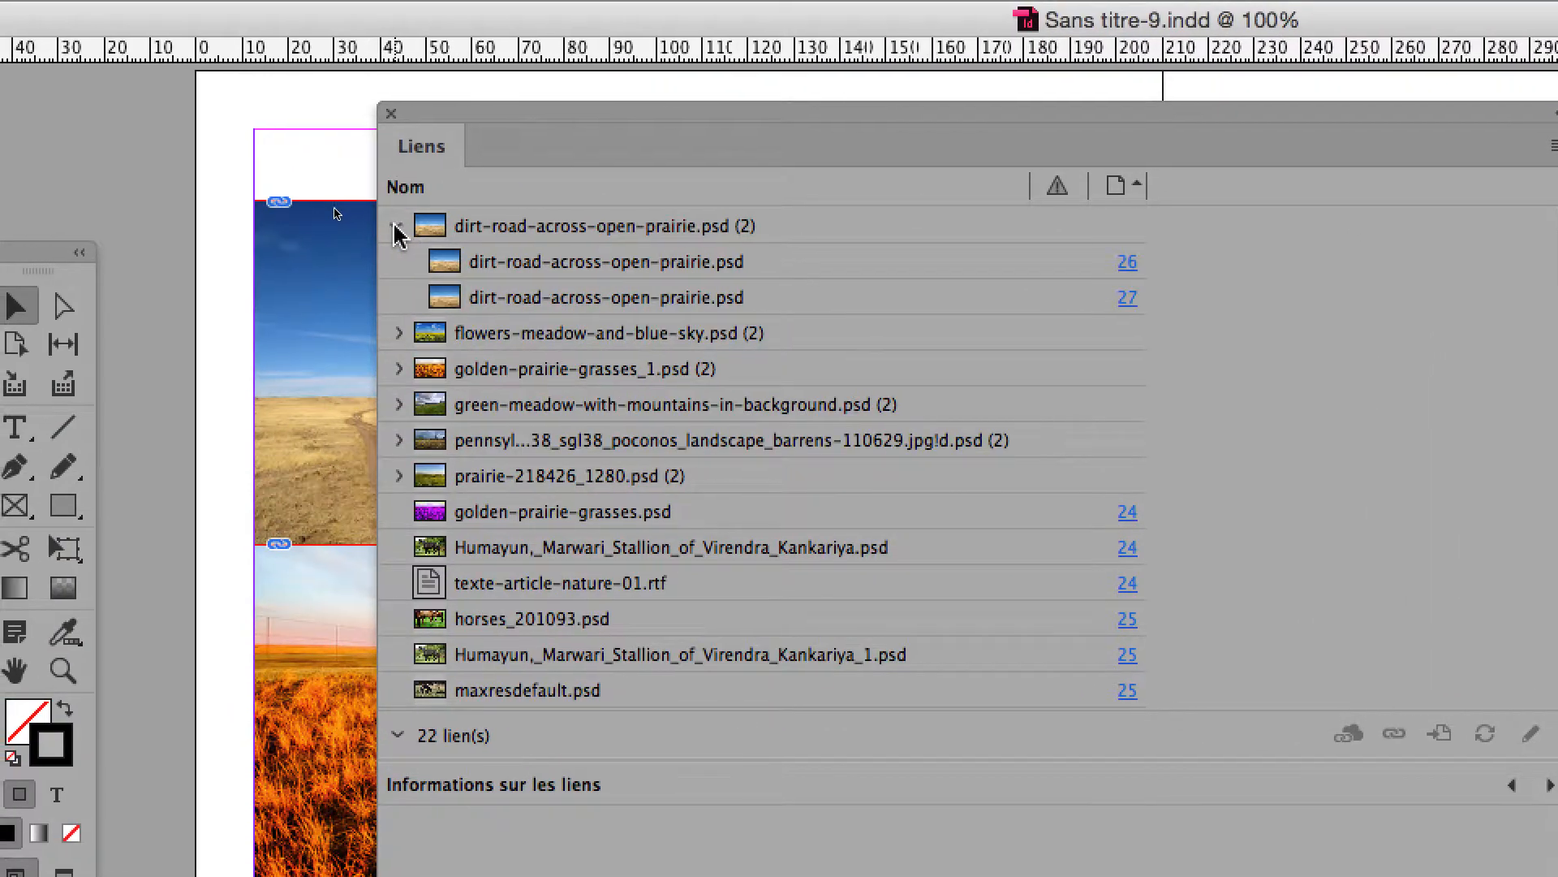
left_click(395, 226)
left_click(396, 227)
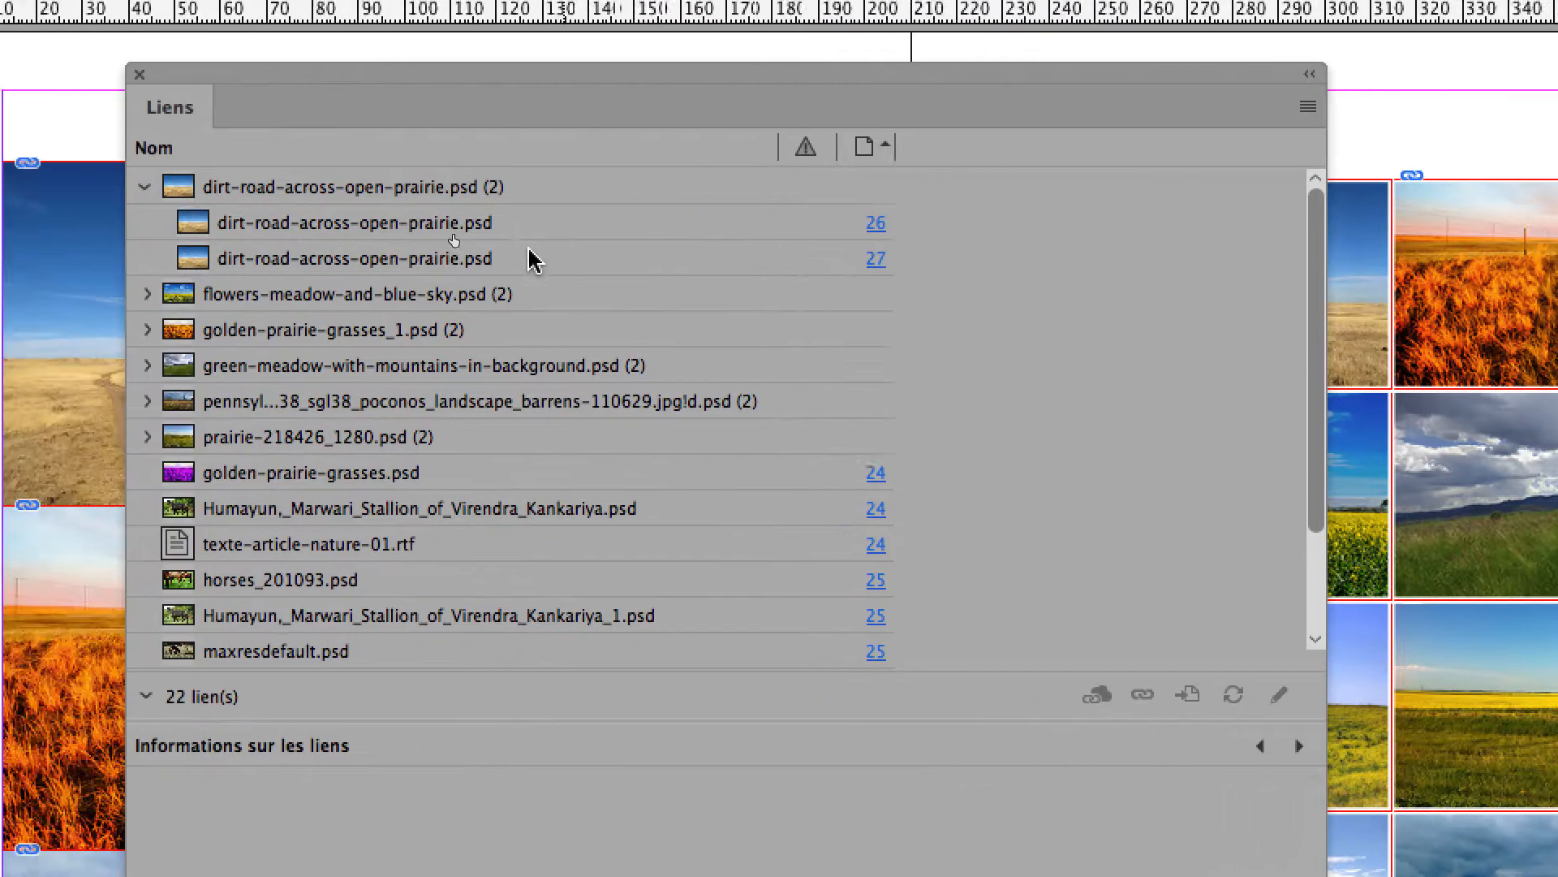
left_click(144, 186)
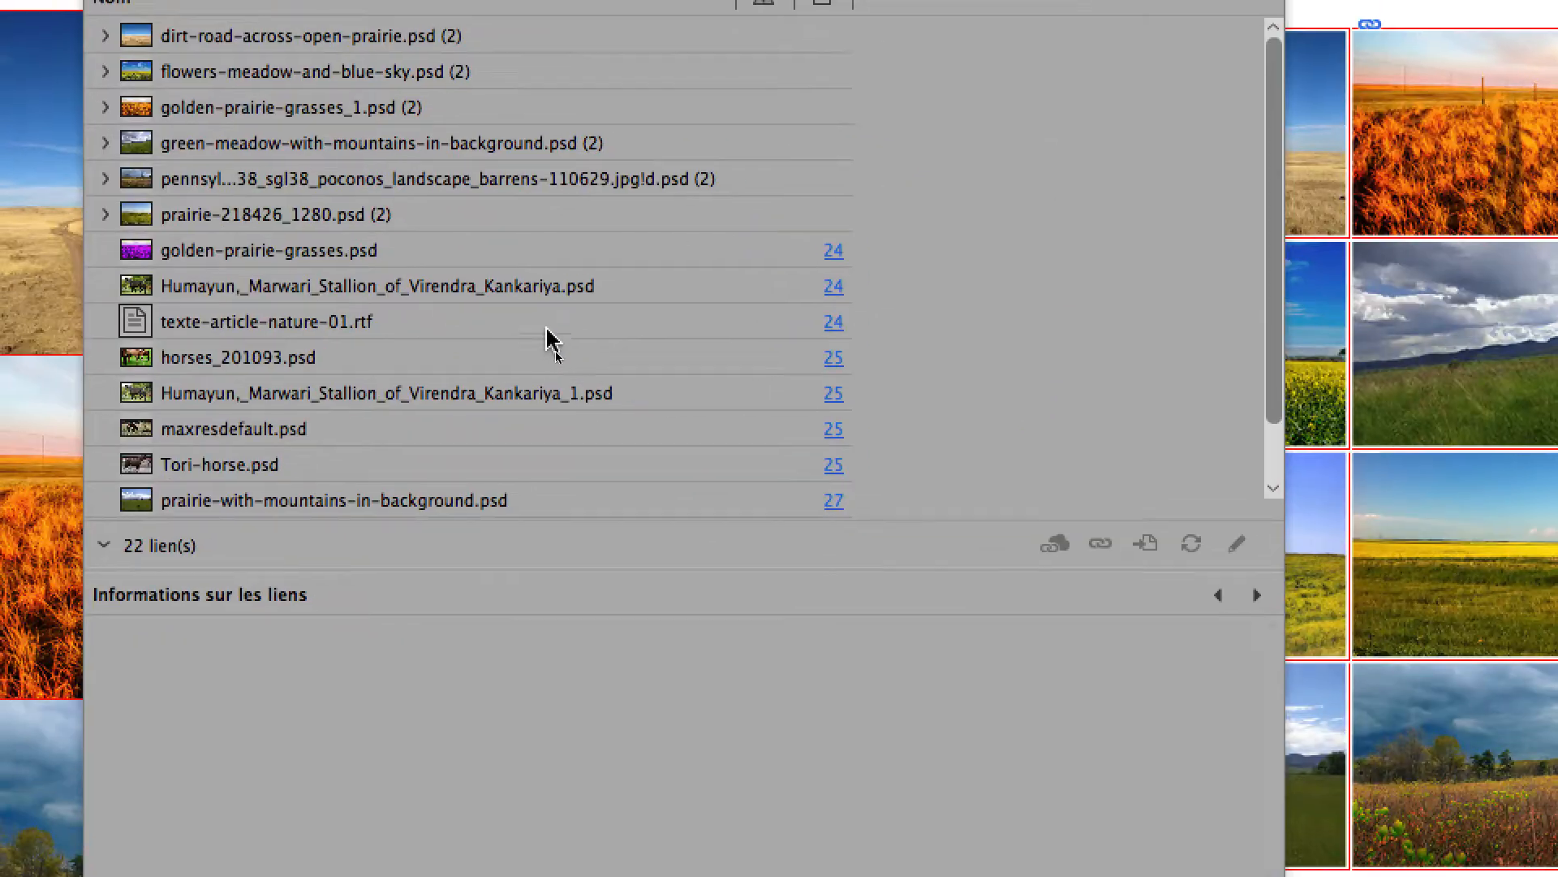
left_click(761, 322)
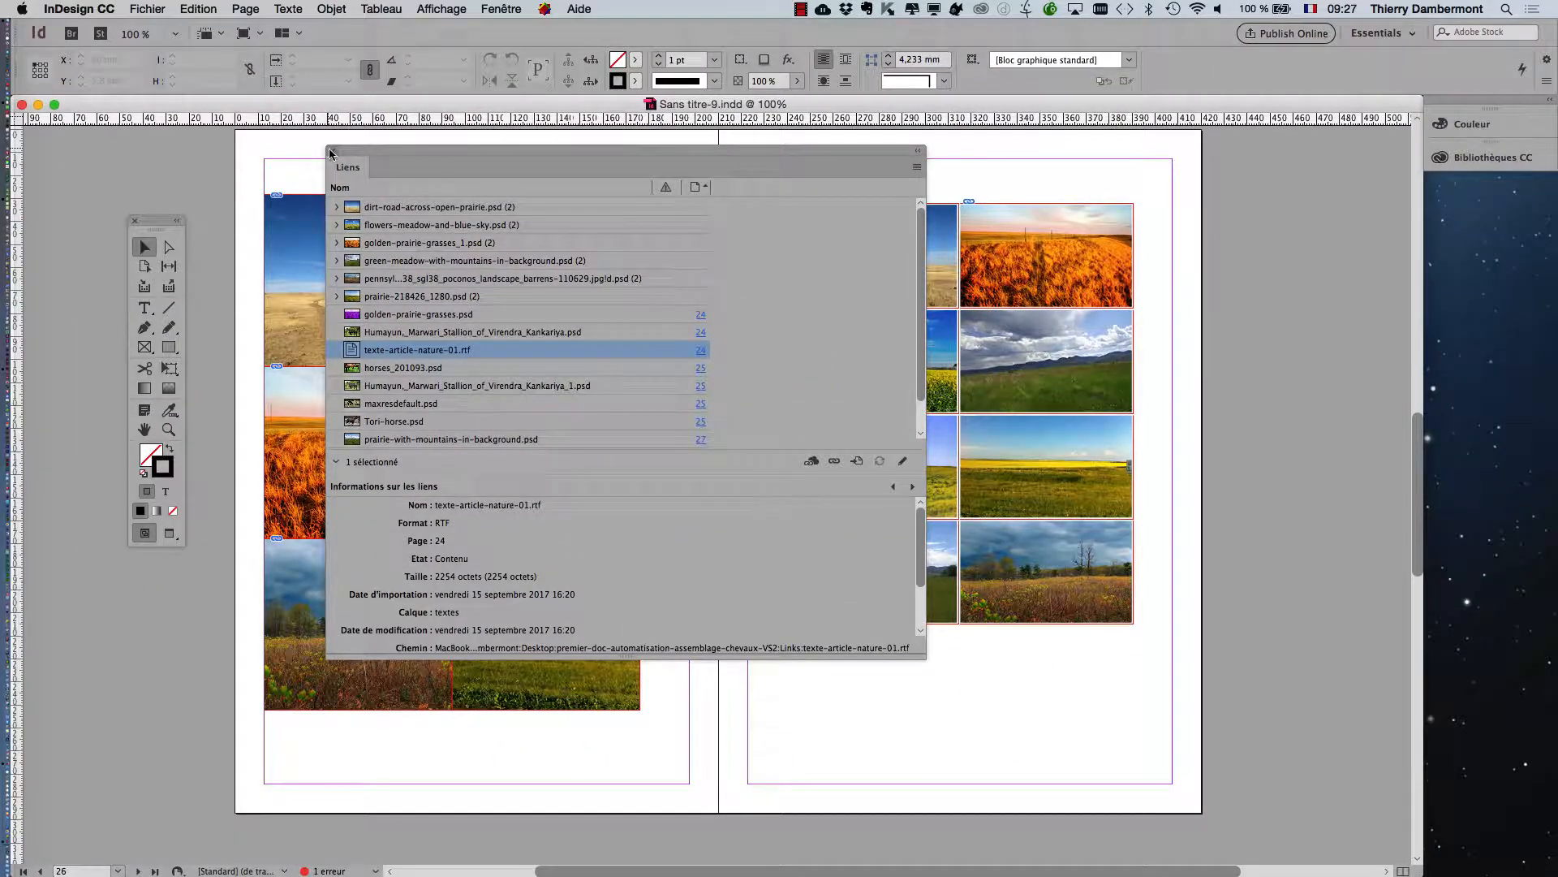
- Close the links list and return to the "animaux" spread with the four horse photos
left_click(332, 151)
scroll(745, 397, "up", 10)
scroll(745, 393, "down", 5)
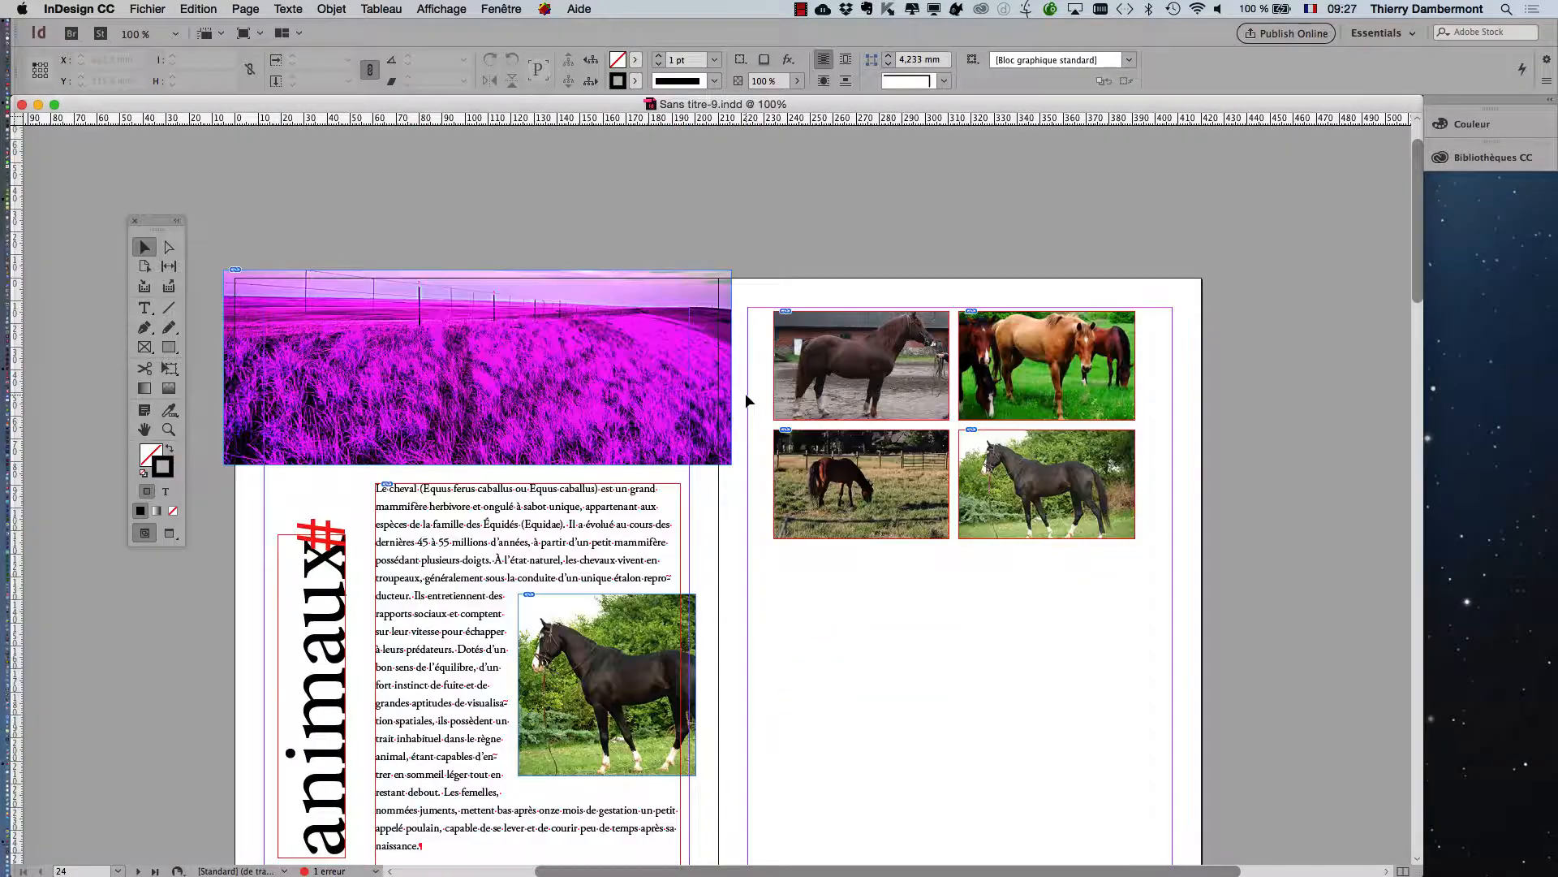
scroll(745, 393, "up", 2)
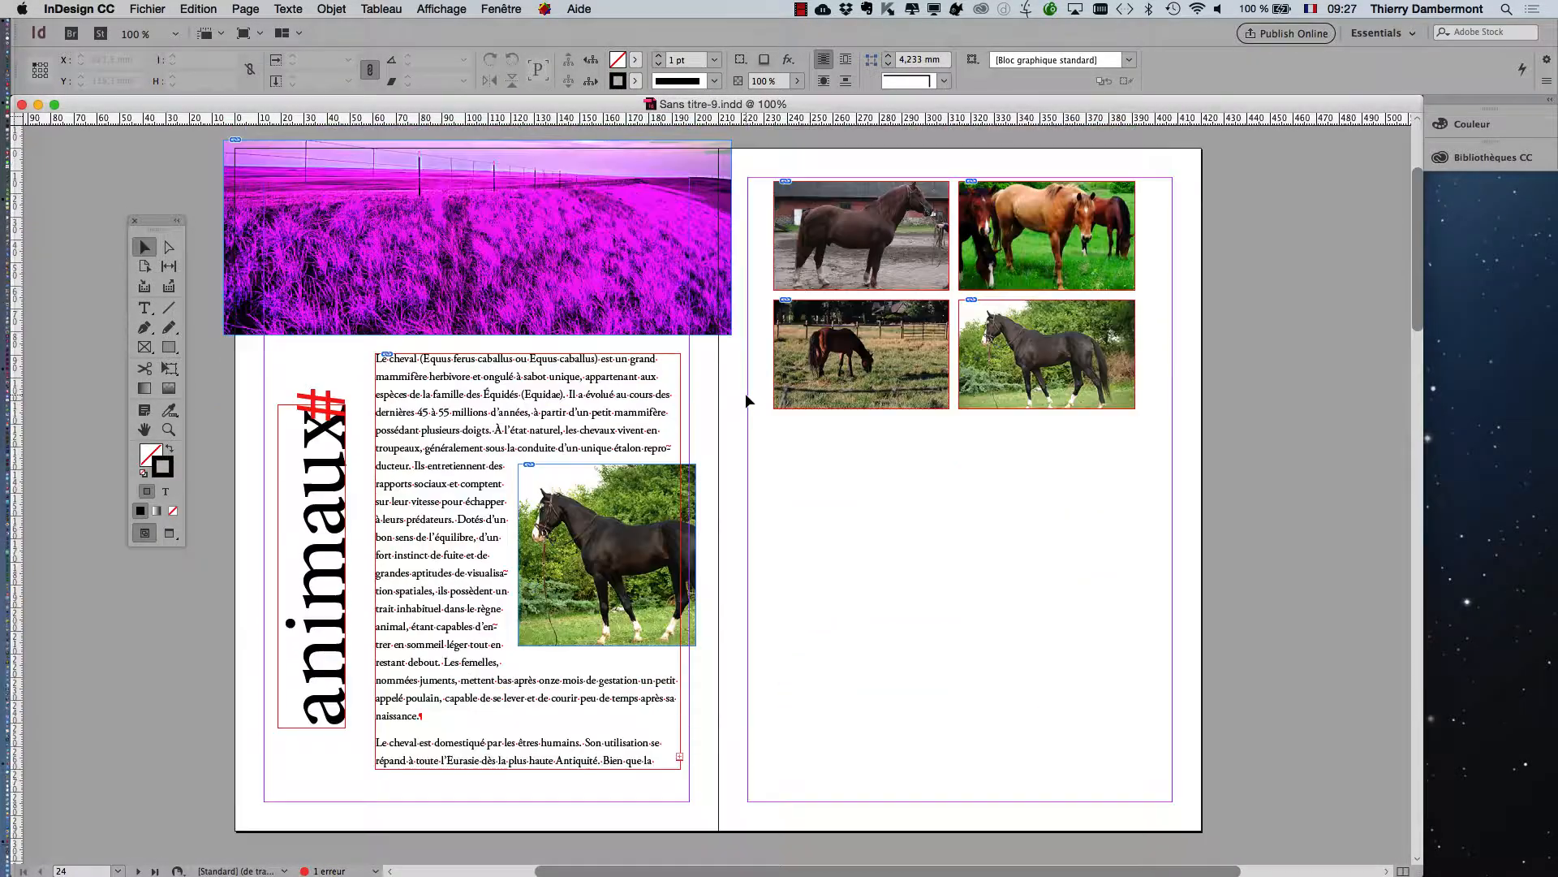
scroll(746, 393, "down", 2)
scroll(745, 393, "up", 2)
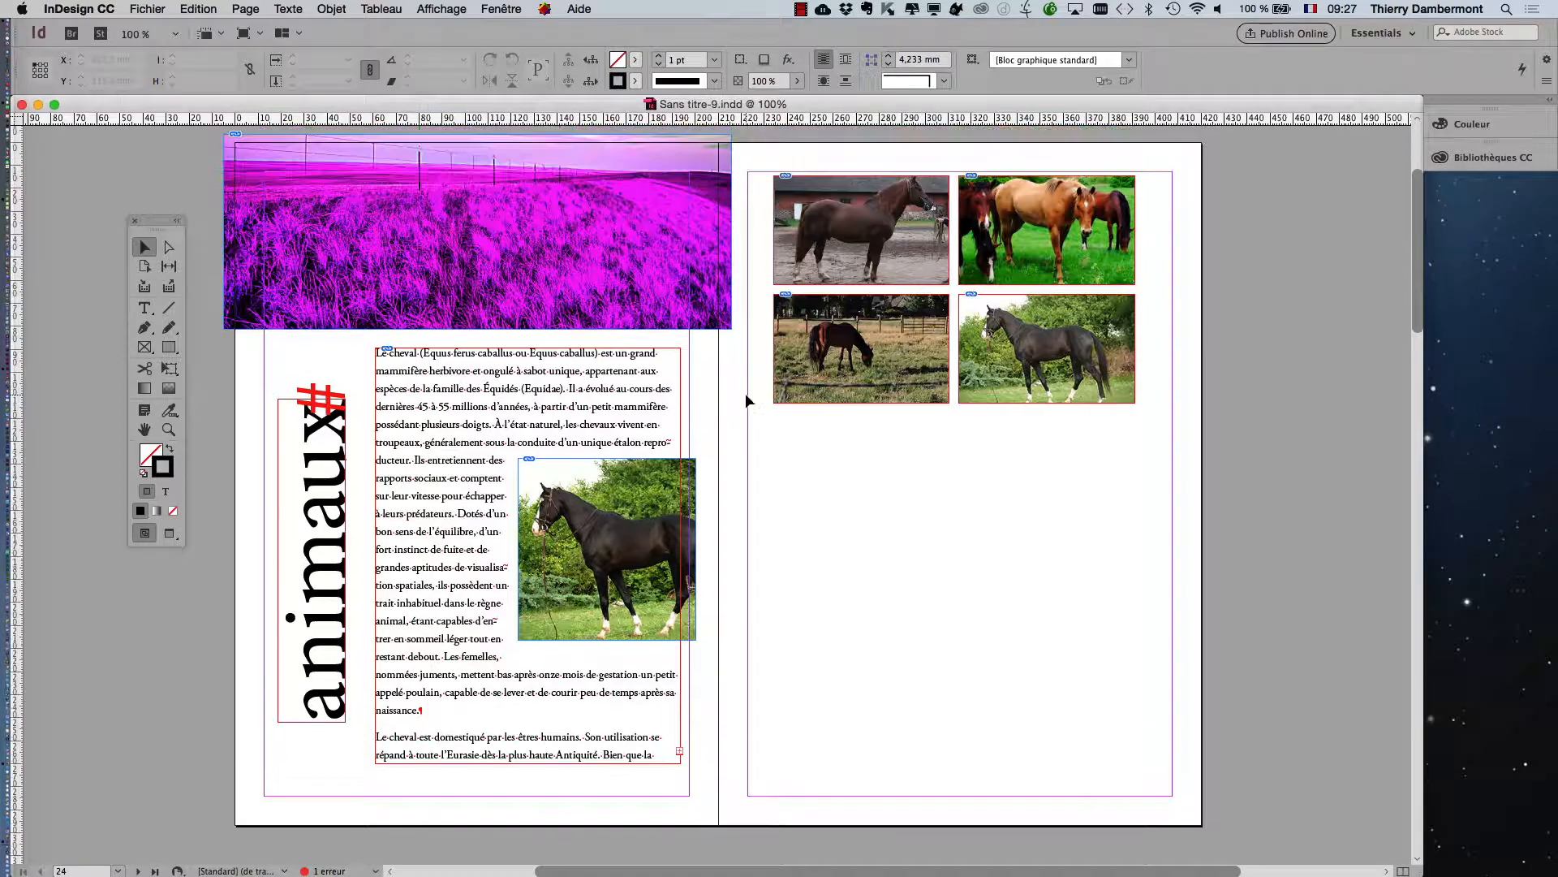
- Display the document's page thumbnails (Pages) and go to page 24
left_click(513, 9)
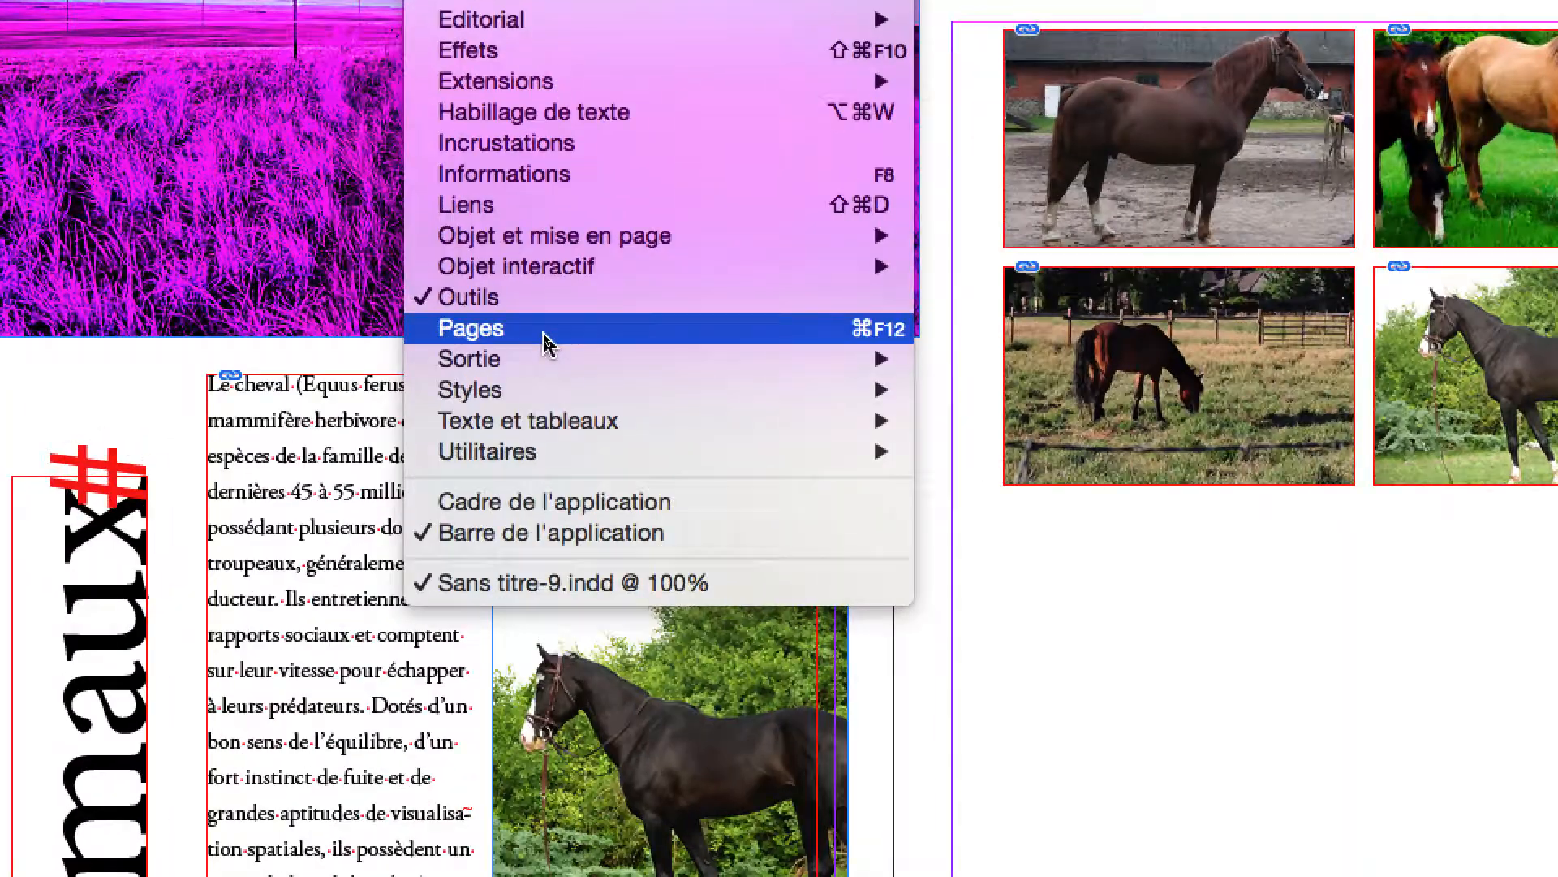
left_click(544, 337)
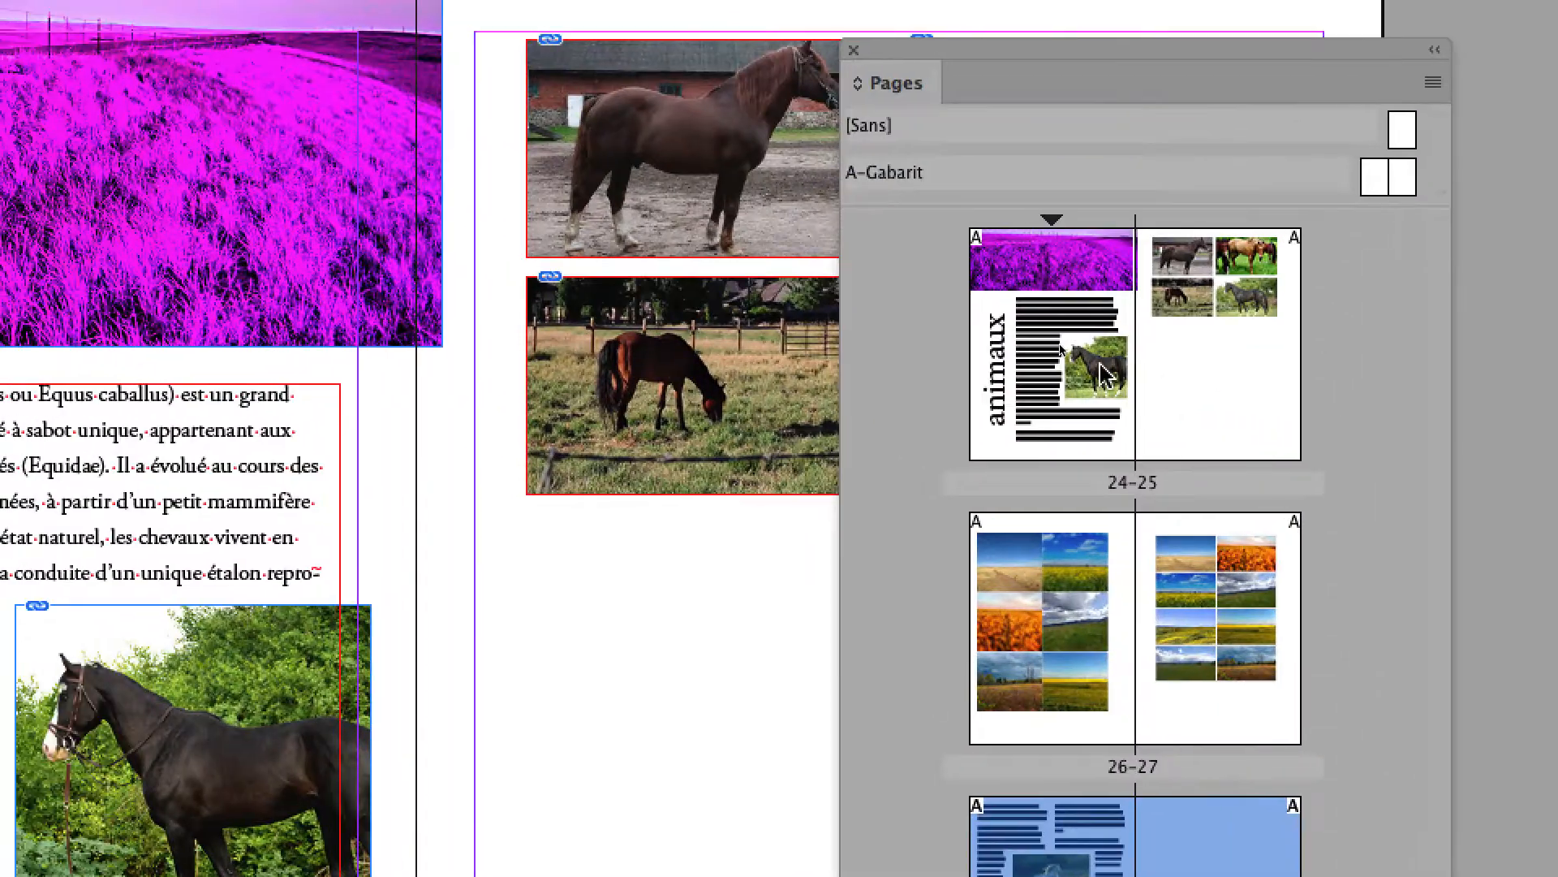
left_click(1047, 354)
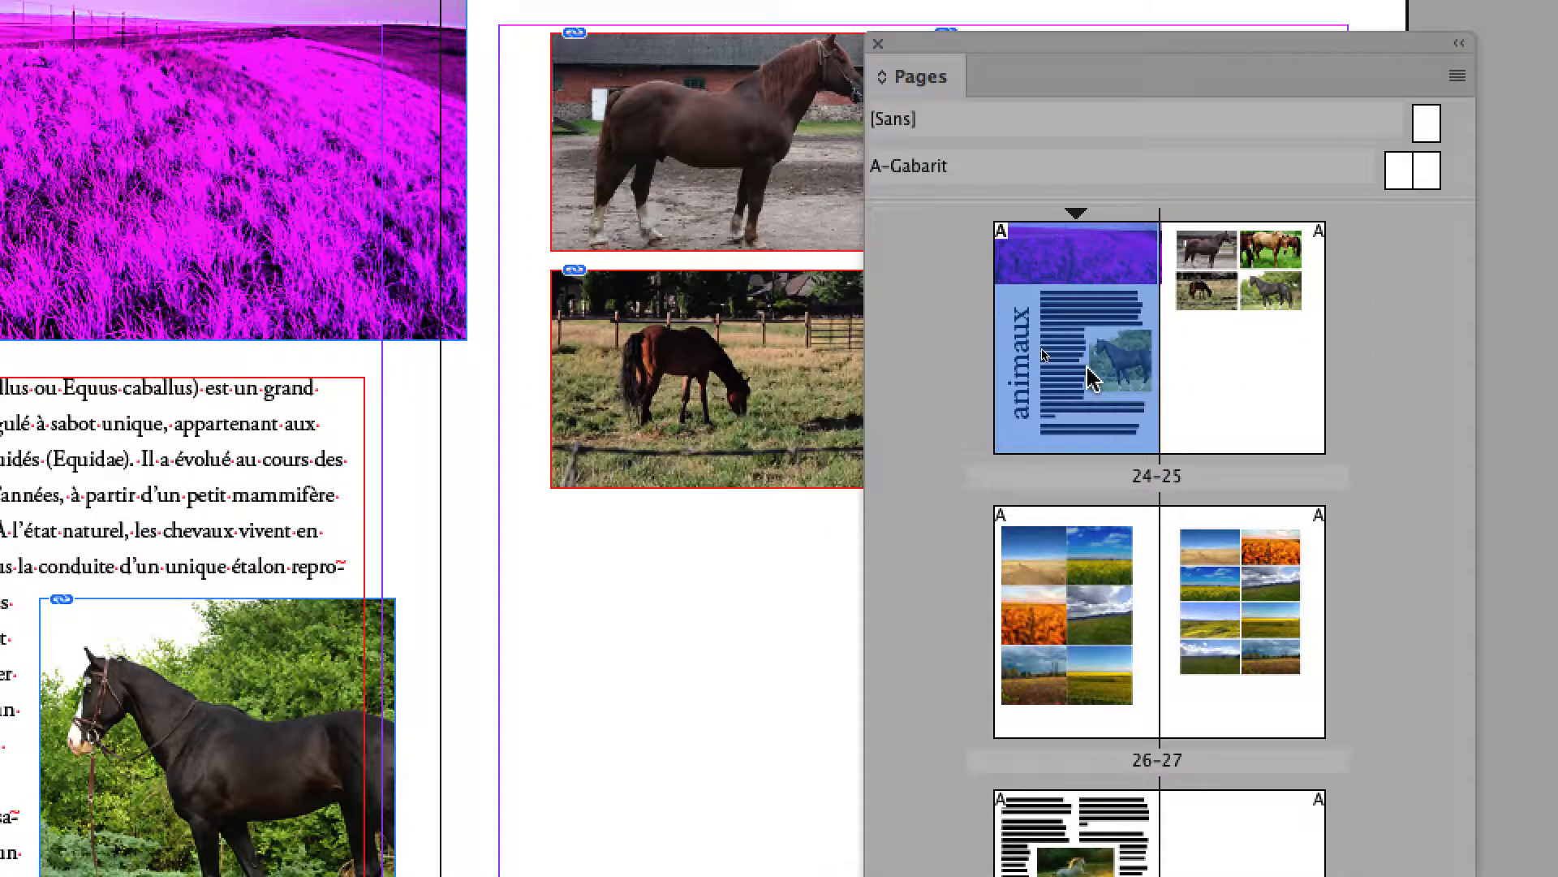
double_click(1080, 367)
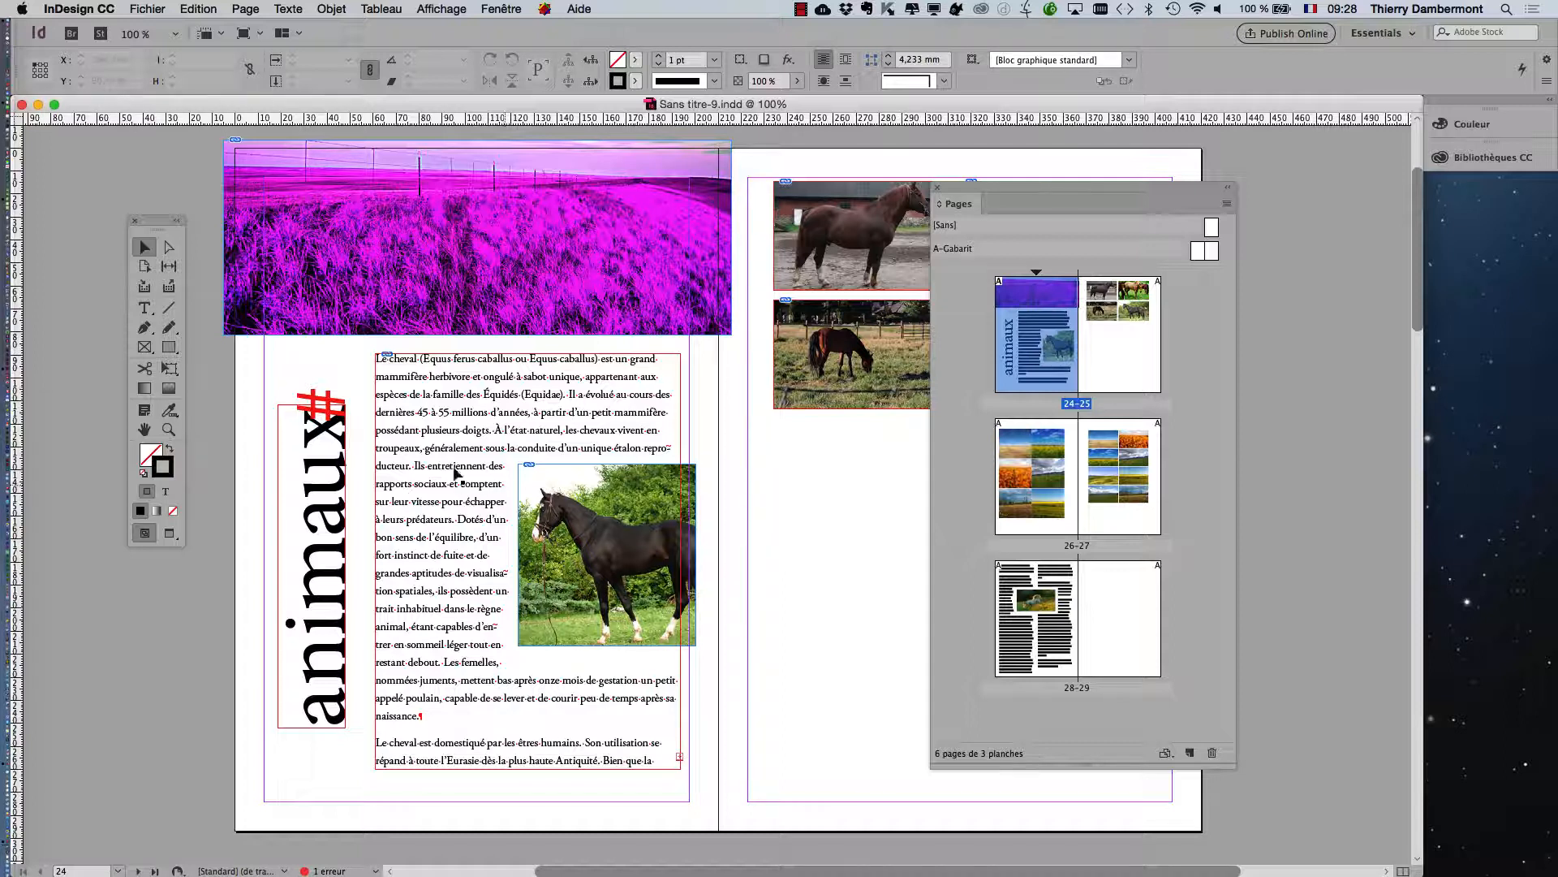
- Select the horse article's text frame on page 24, deselect it, and select it again to check its overset text
left_click(446, 446)
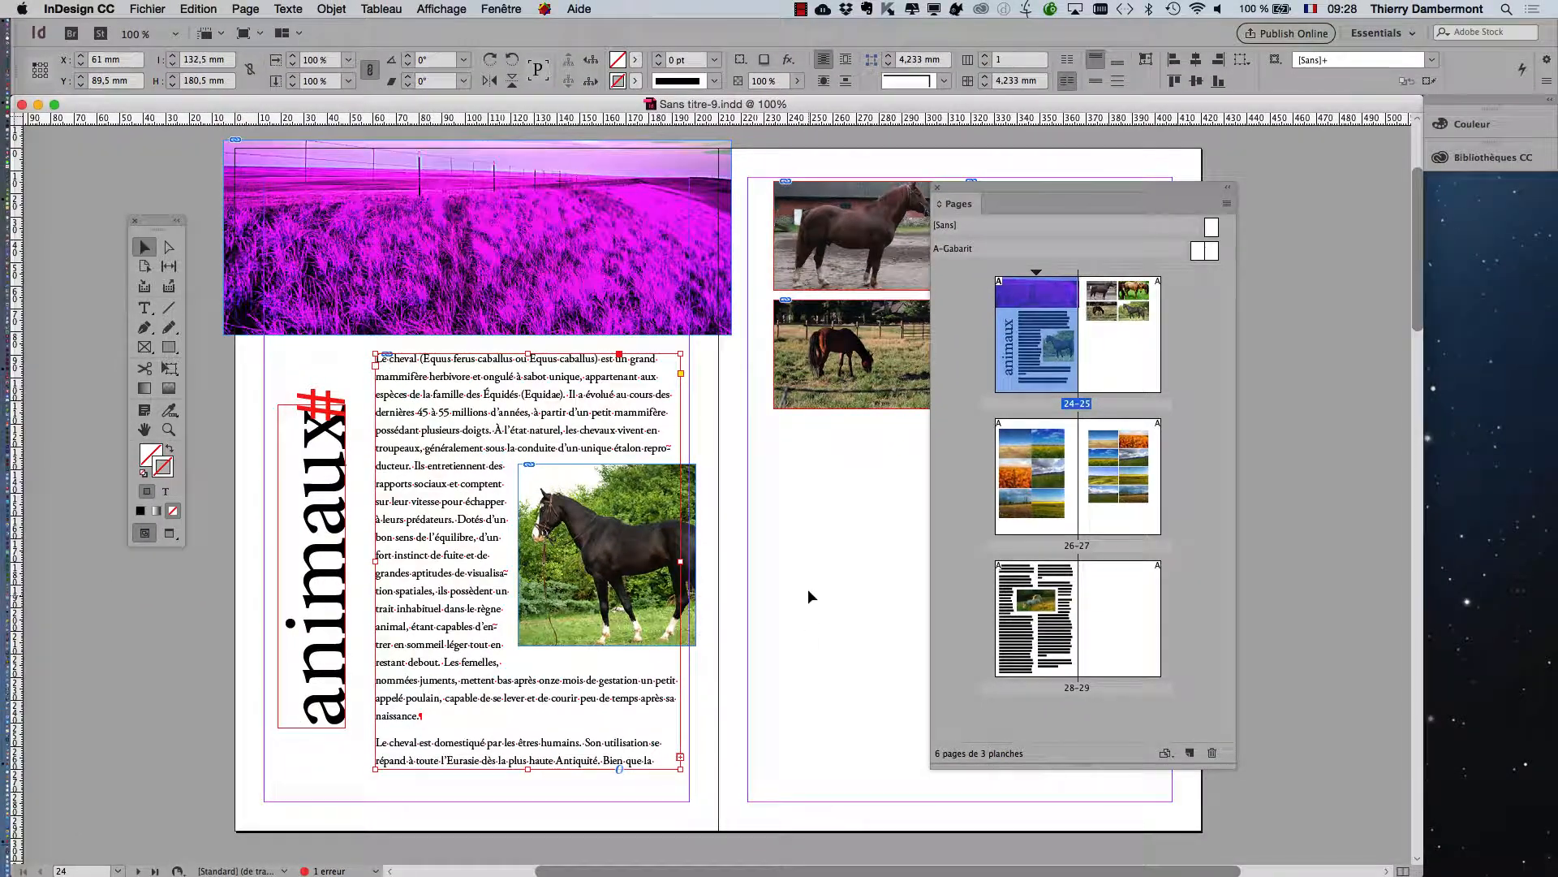
left_click(741, 578)
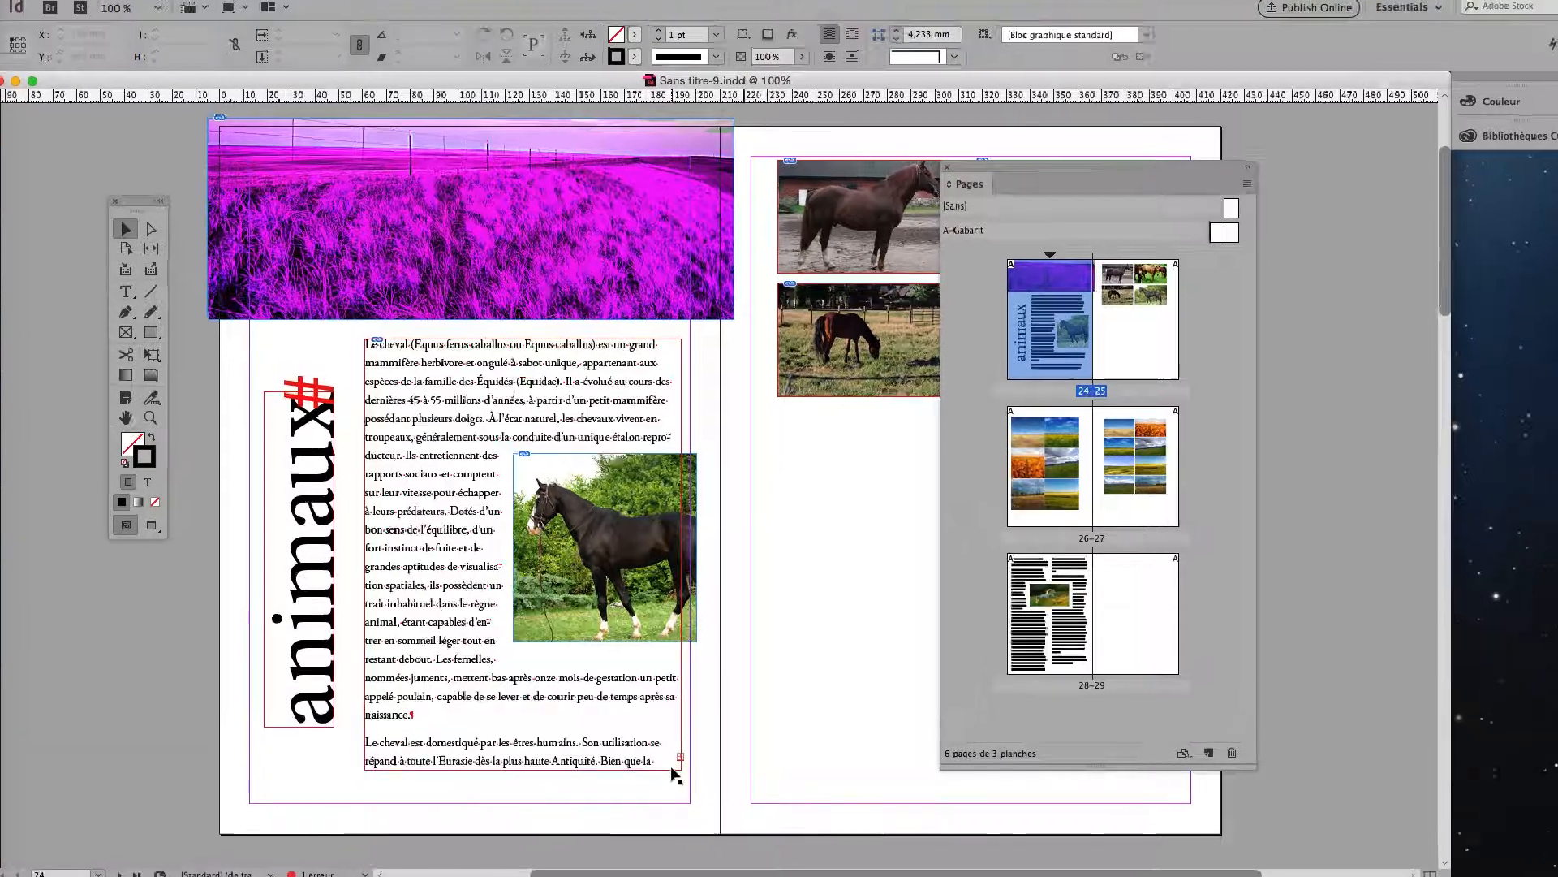
left_click(672, 770)
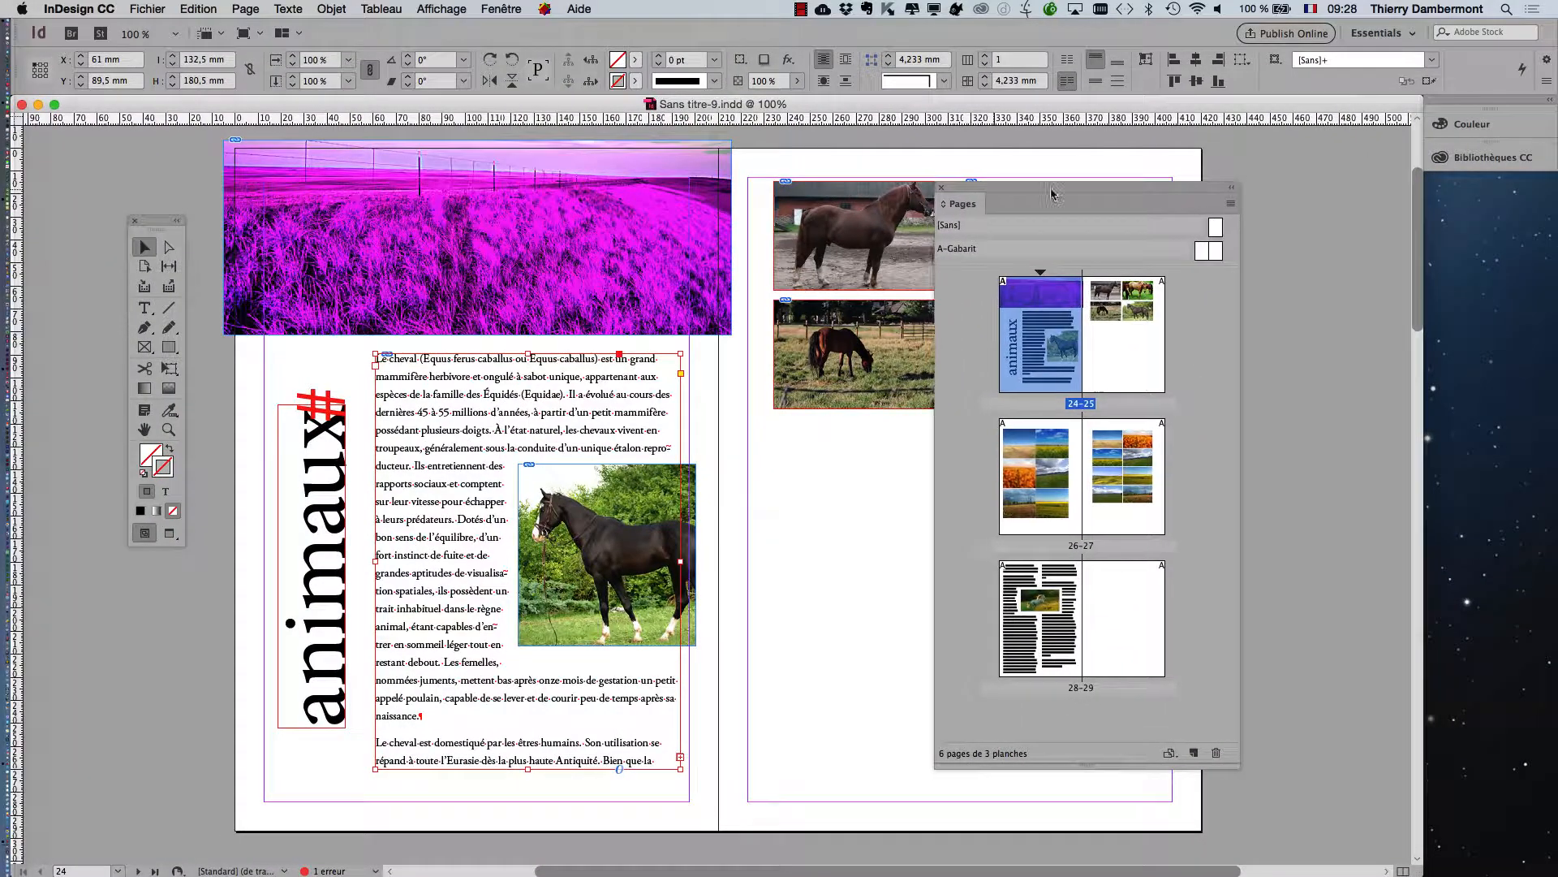
- Move the Pages panel clear of the horse photos and shift the spread away from it with the Hand tool
left_click_drag(1003, 199, 1315, 250)
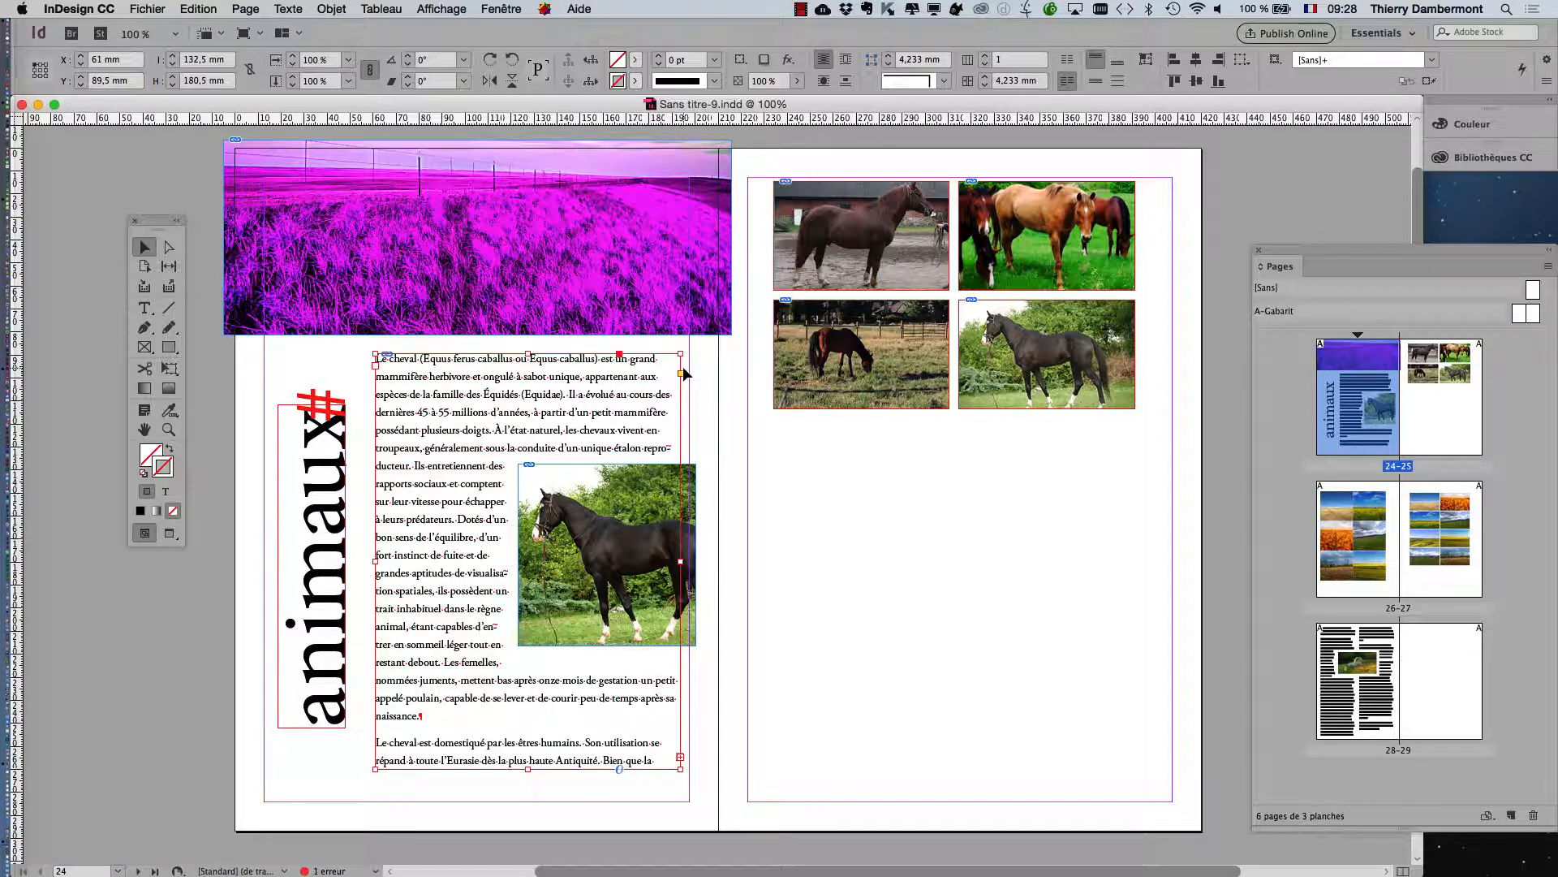
left_click(144, 430)
left_click_drag(499, 398, 346, 396)
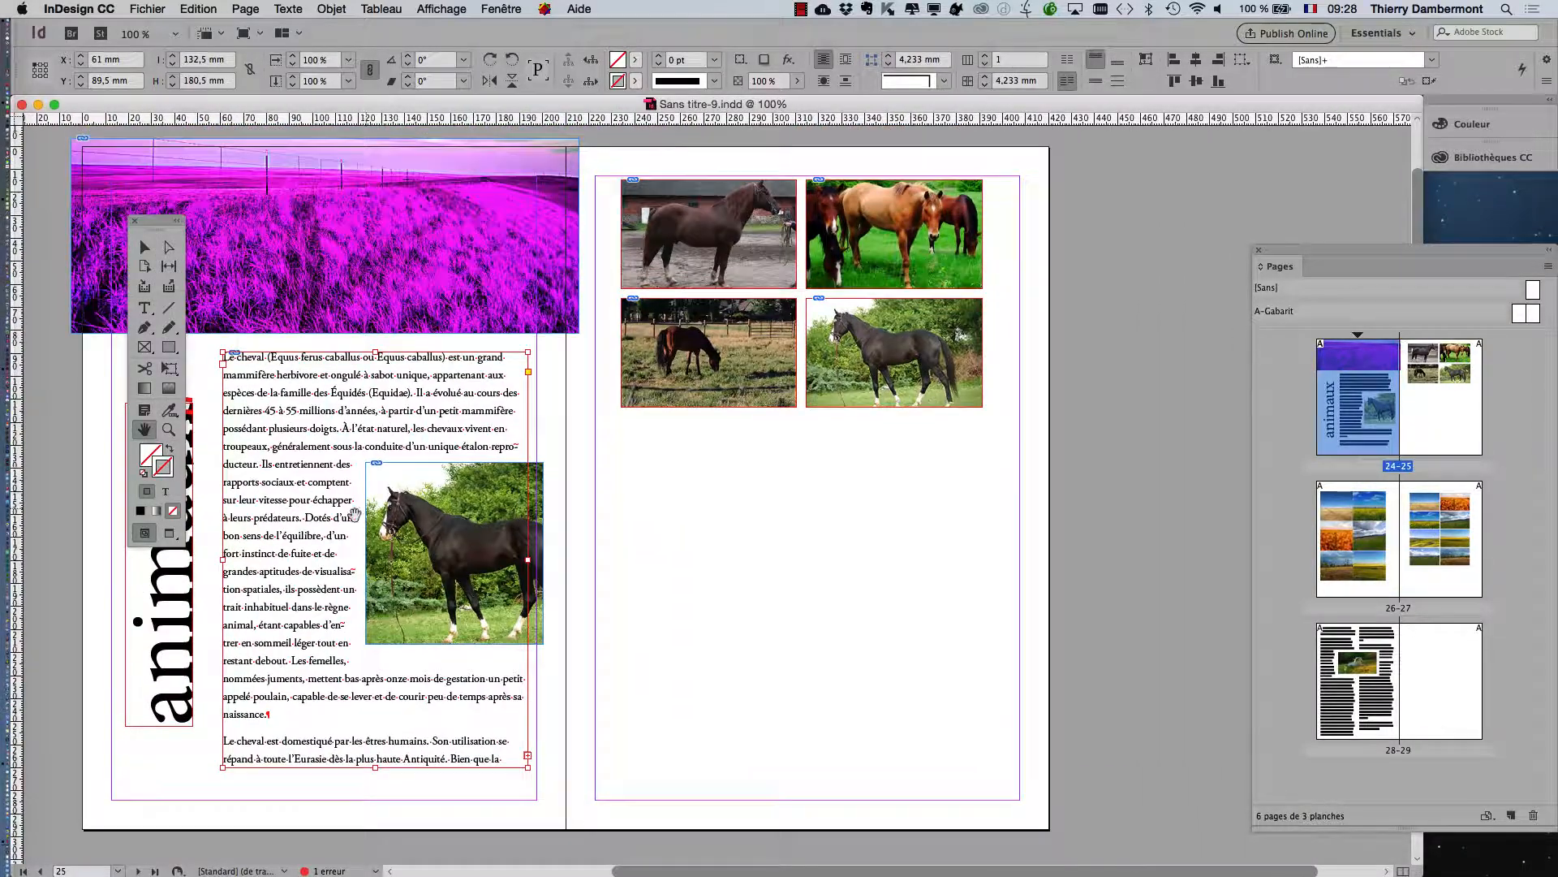
- Switch the Tools panel to a single column, move it beside page 25, and cycle it through a horizontal row to two columns
left_click(177, 221)
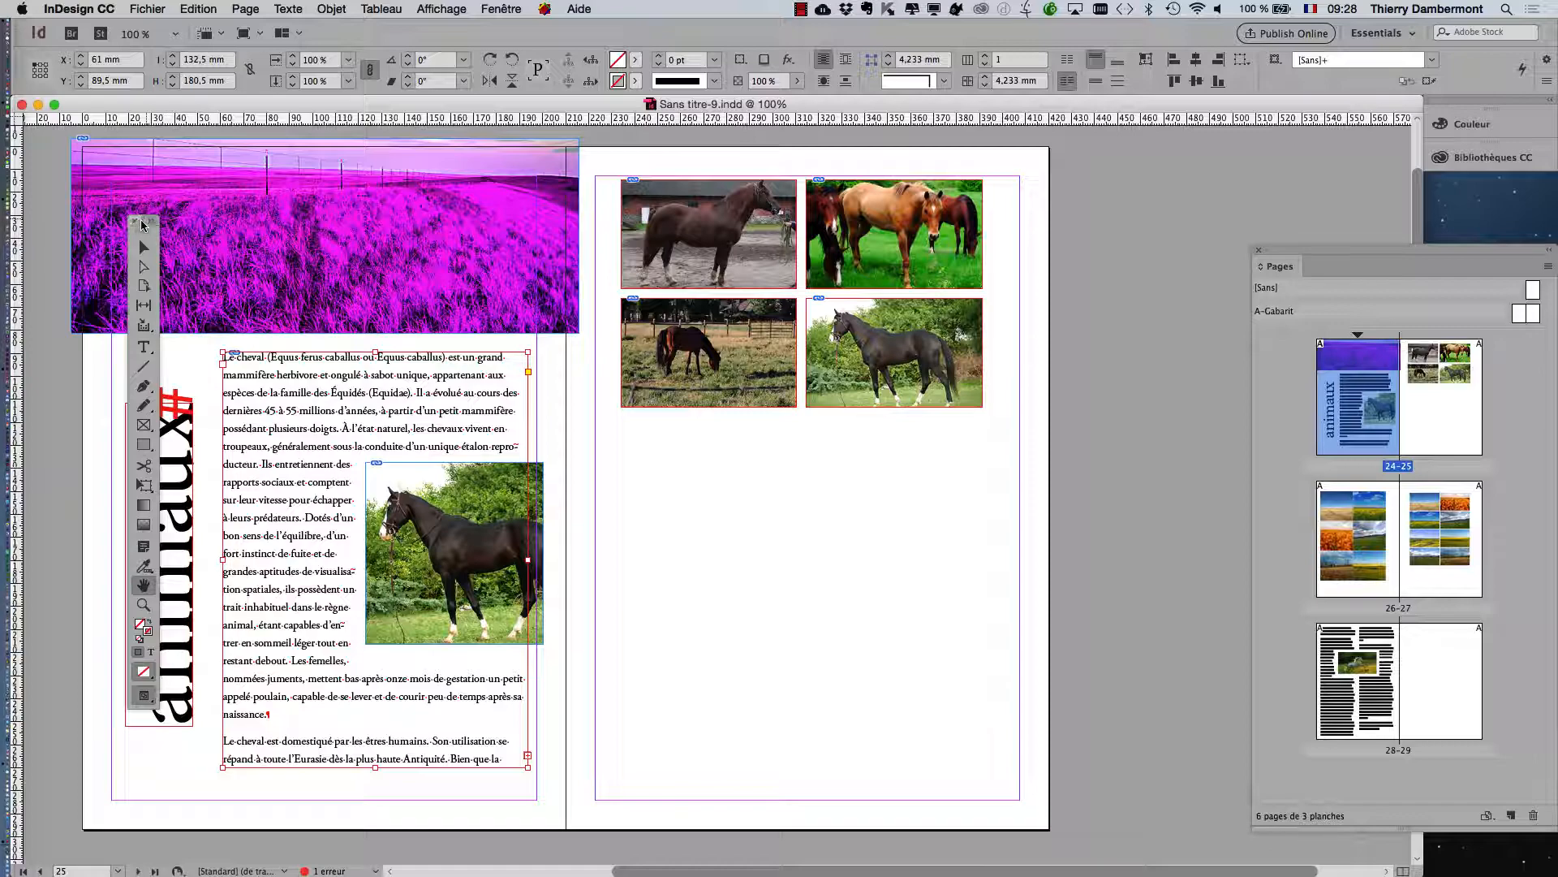
left_click_drag(144, 225, 1121, 194)
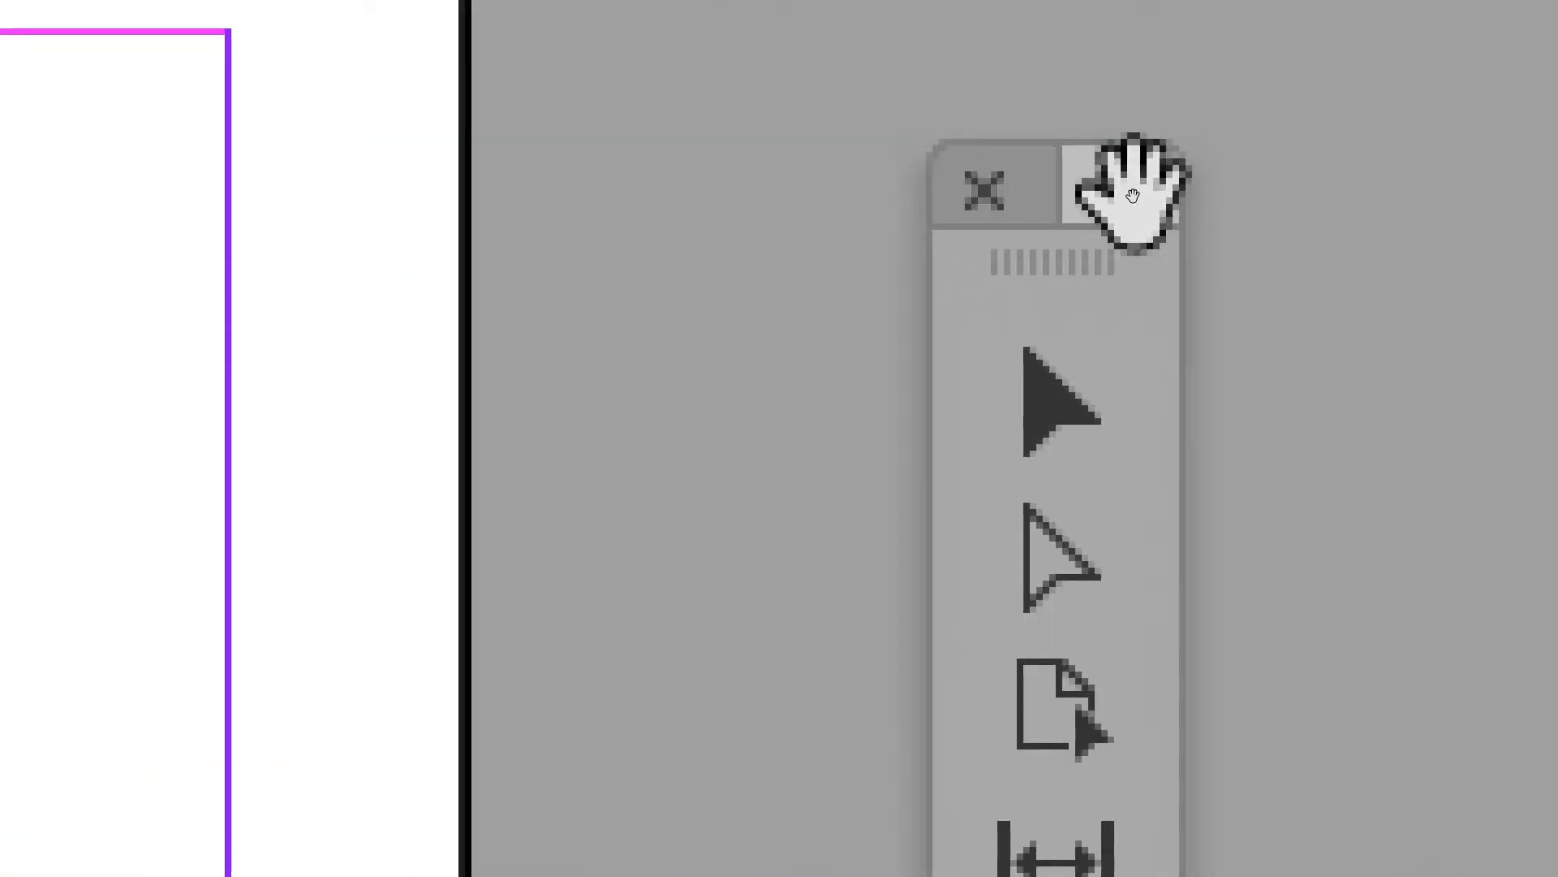
left_click(1129, 203)
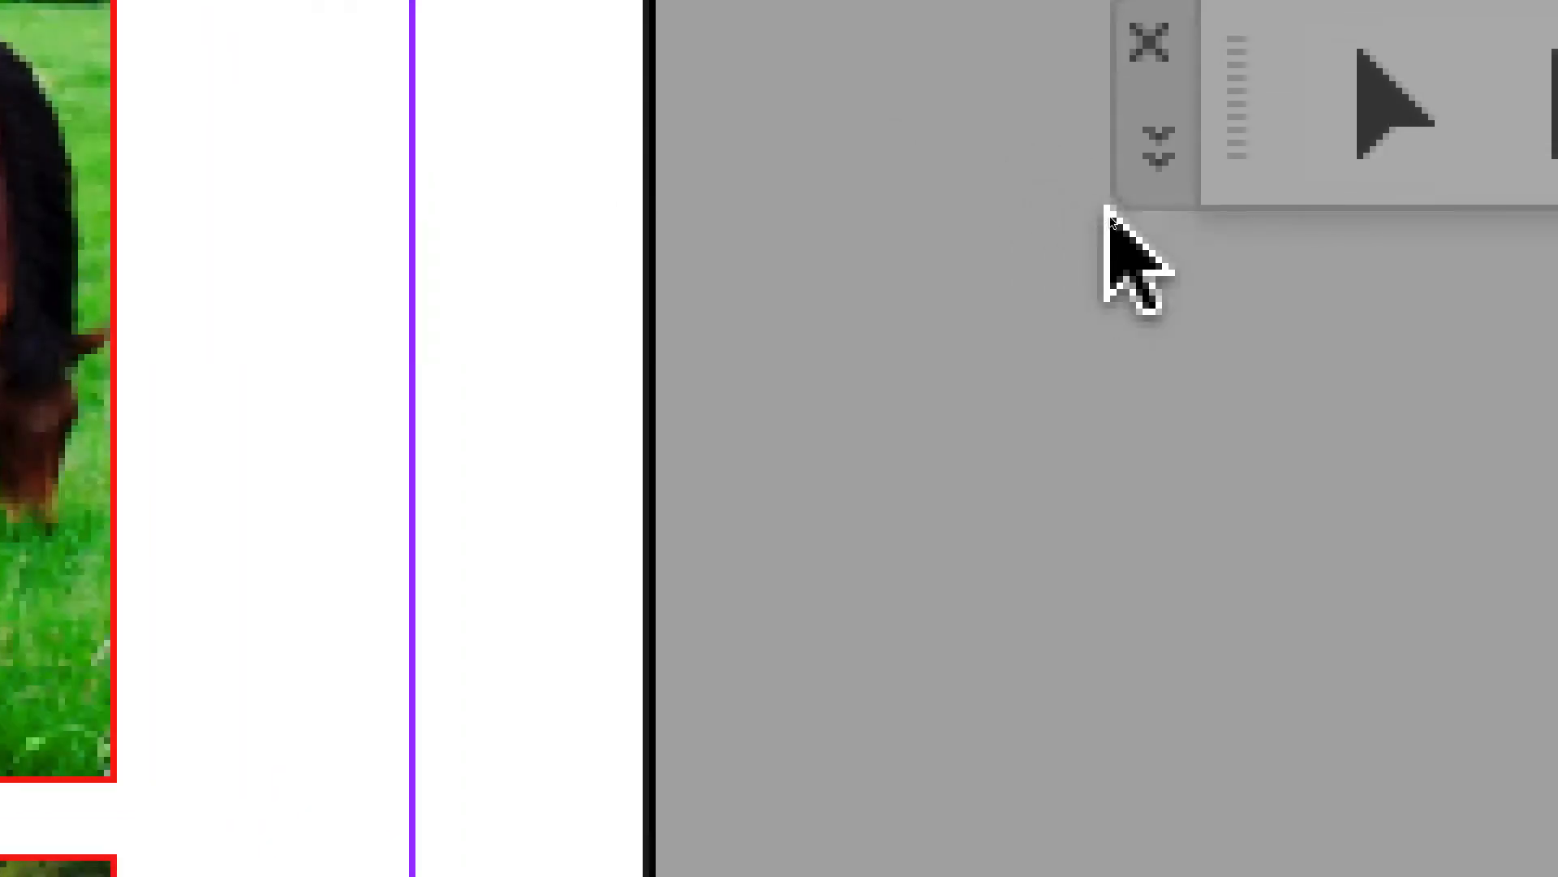
left_click(1158, 148)
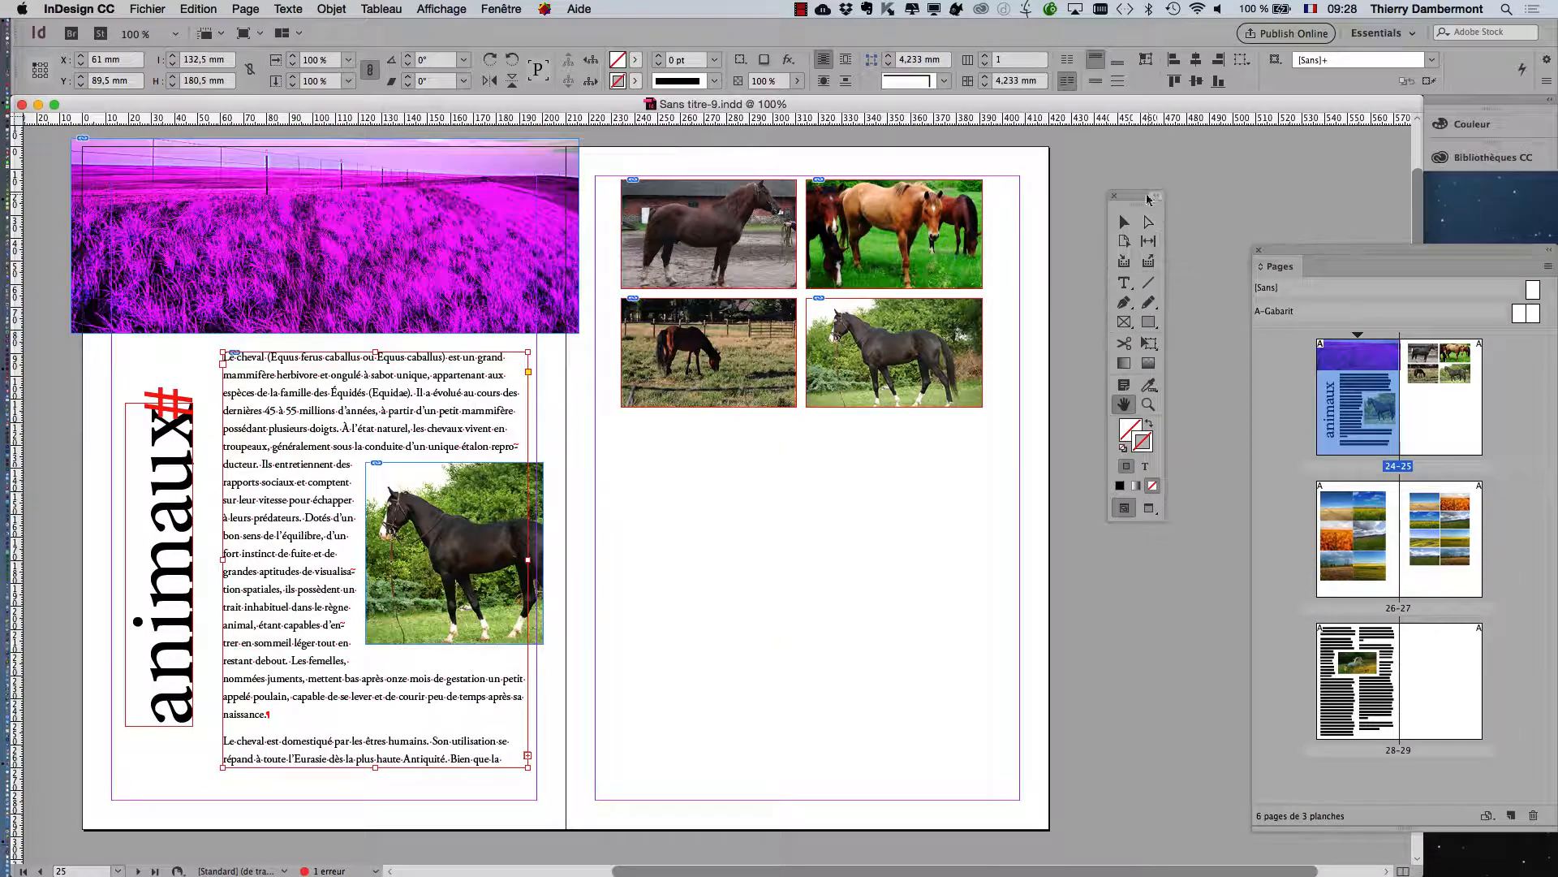
- Close the floating Tools panel (Outils) and display it again
left_click_drag(1157, 193, 1104, 190)
left_click(1074, 187)
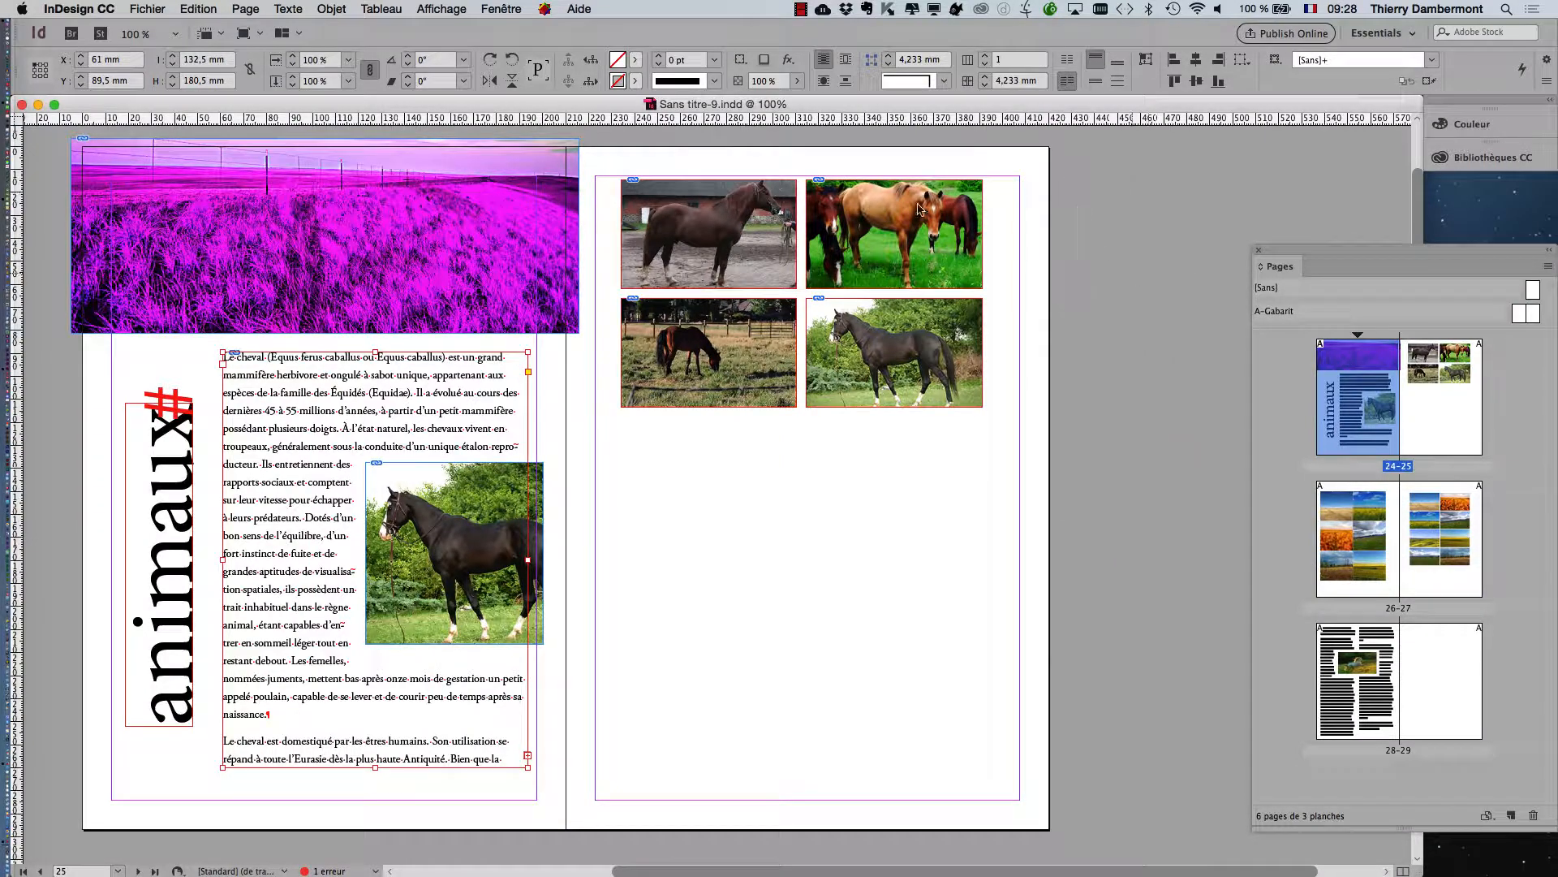
left_click(487, 8)
mouse_move(548, 307)
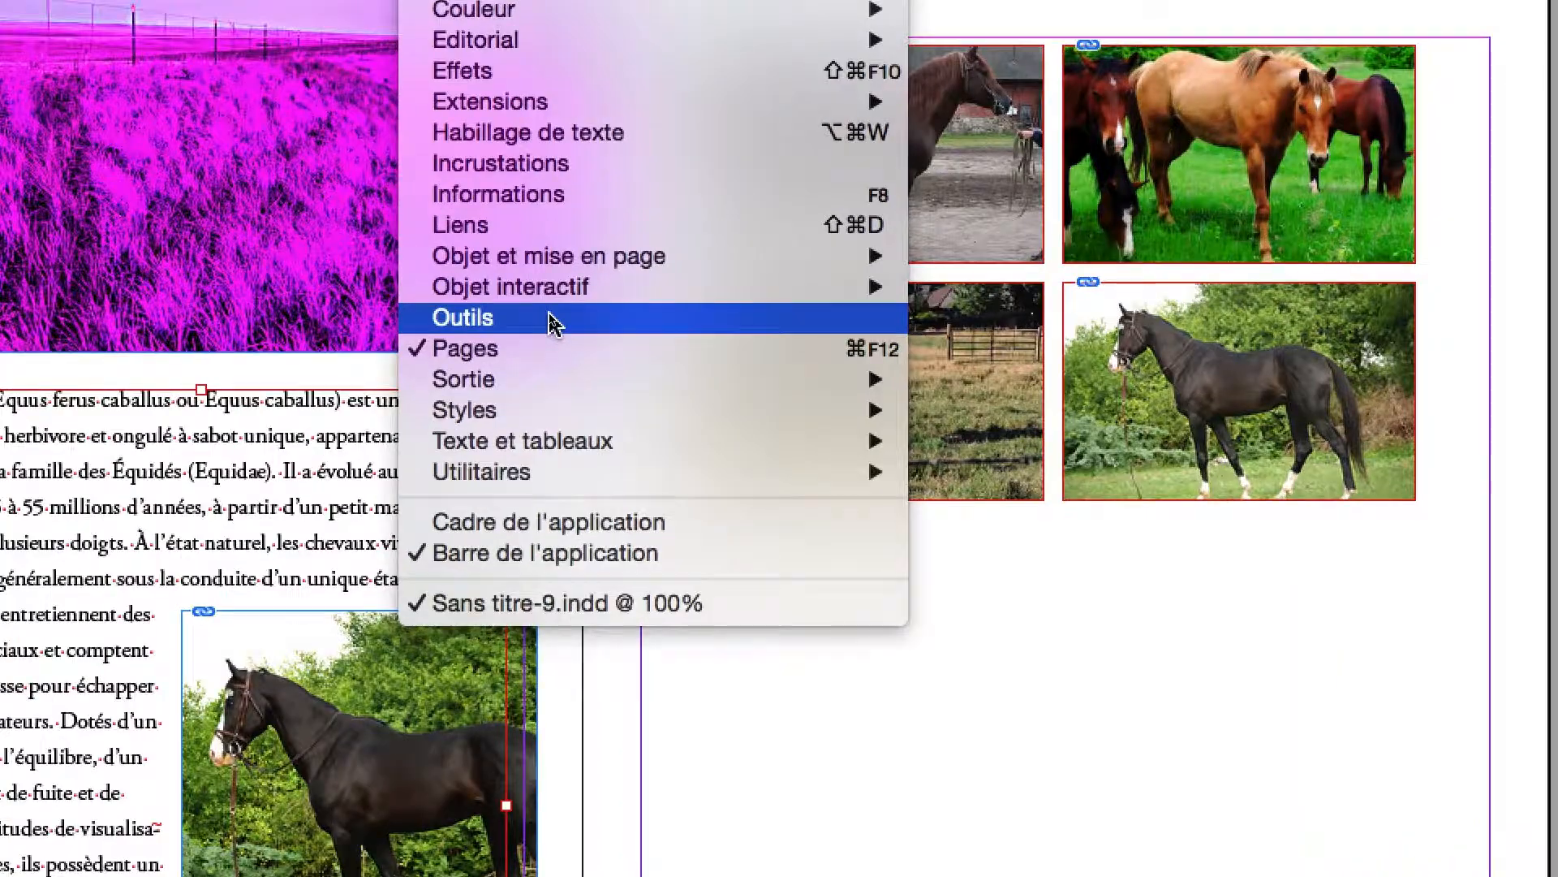
left_click(550, 321)
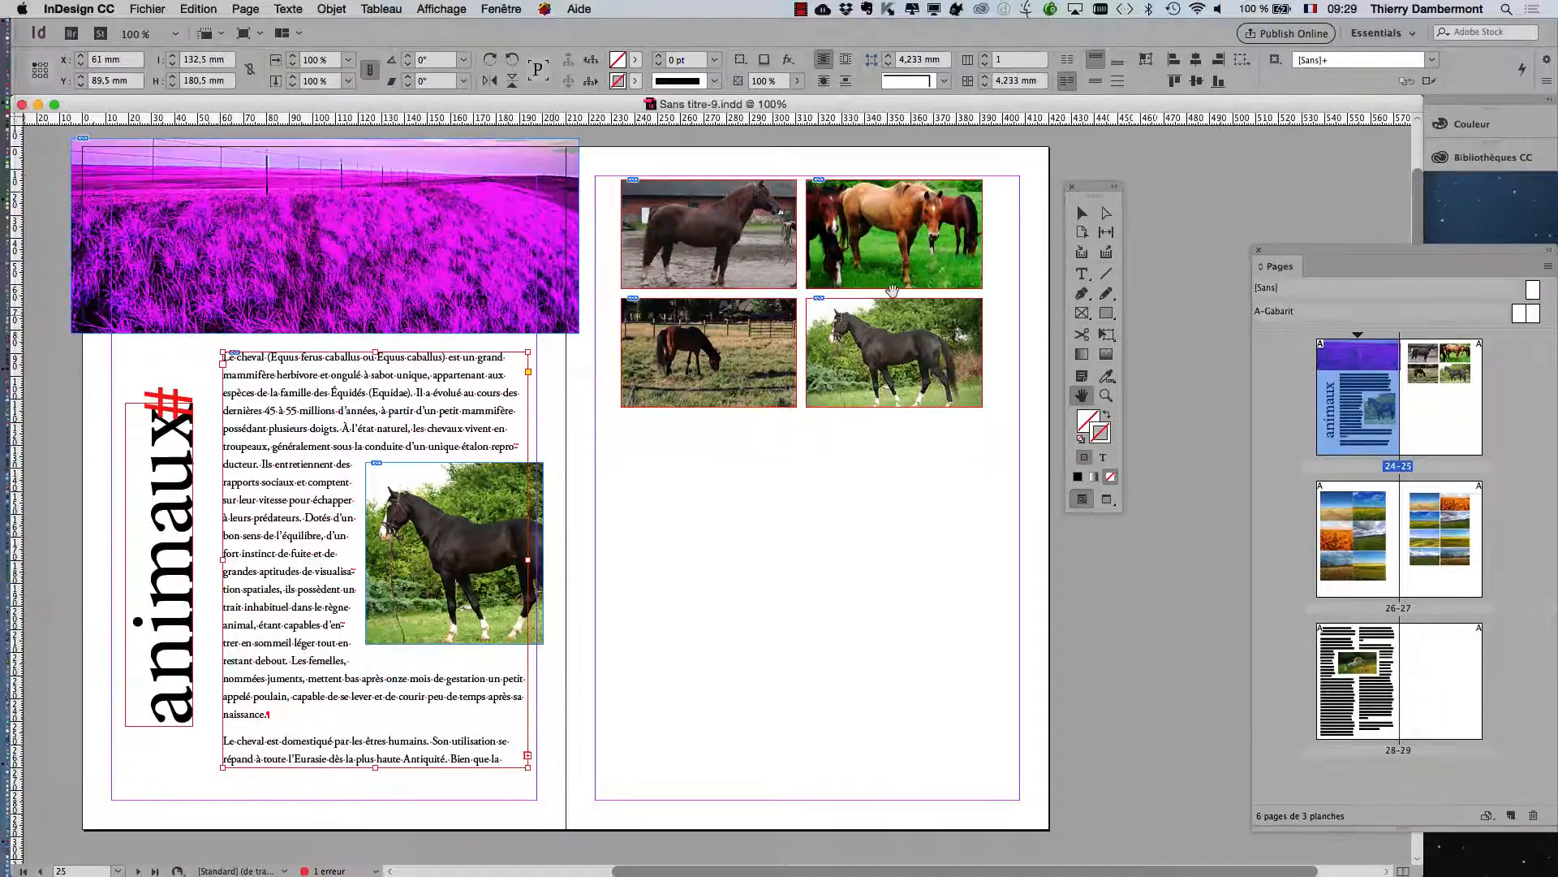
- Place the Tools panel on the pasteboard beside page 24 and shift the spread so the panel no longer covers it
left_click_drag(1102, 198, 195, 213)
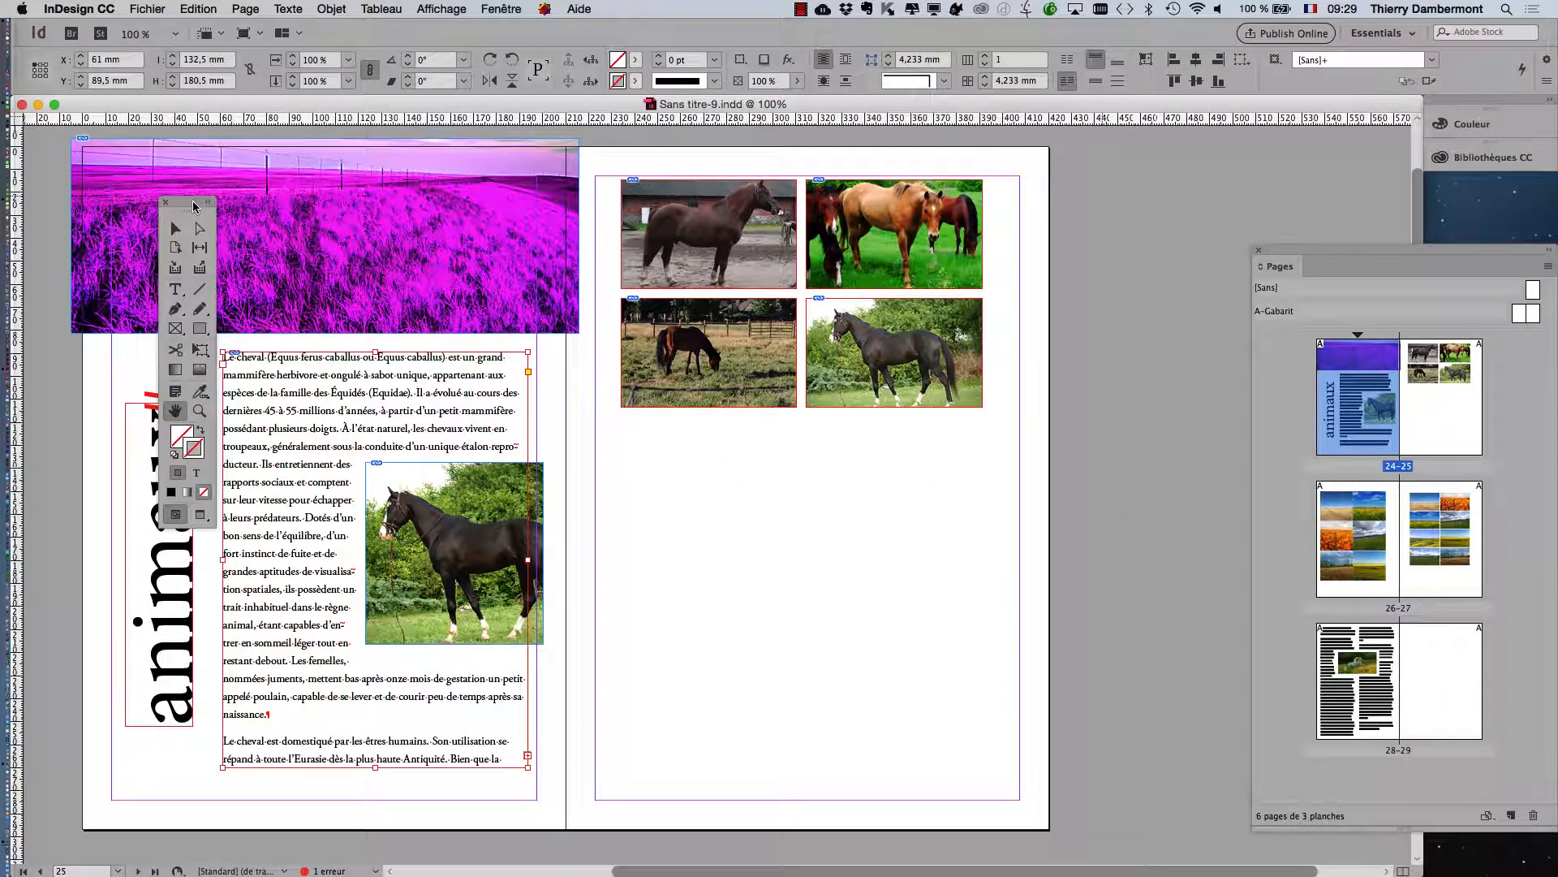
left_click_drag(605, 357, 777, 360)
left_click_drag(190, 203, 95, 159)
scroll(442, 375, "right", 3)
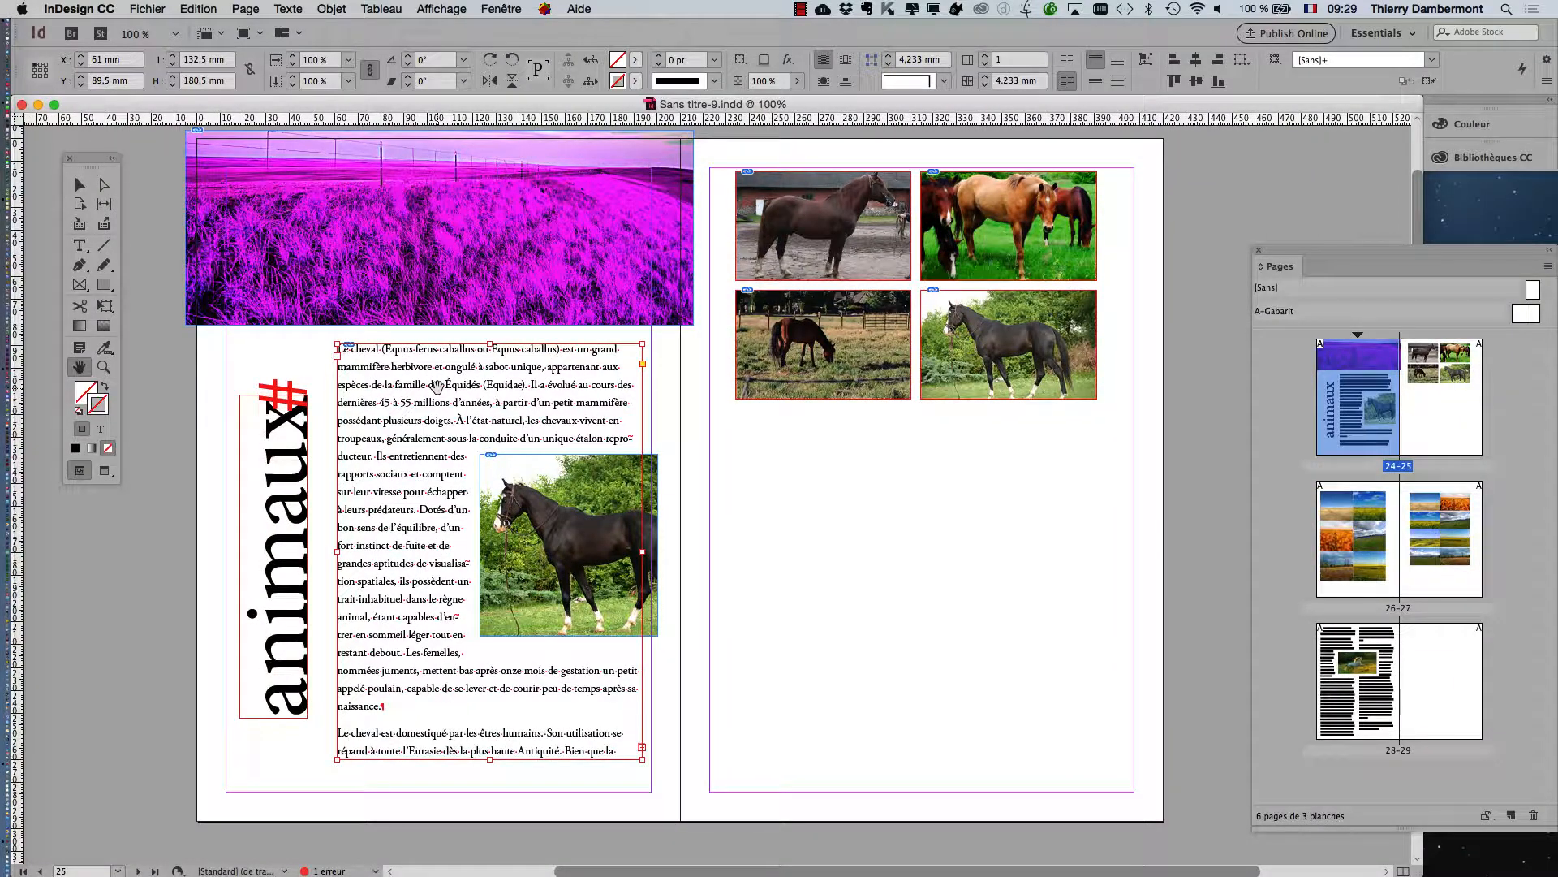
left_click_drag(509, 410, 593, 395)
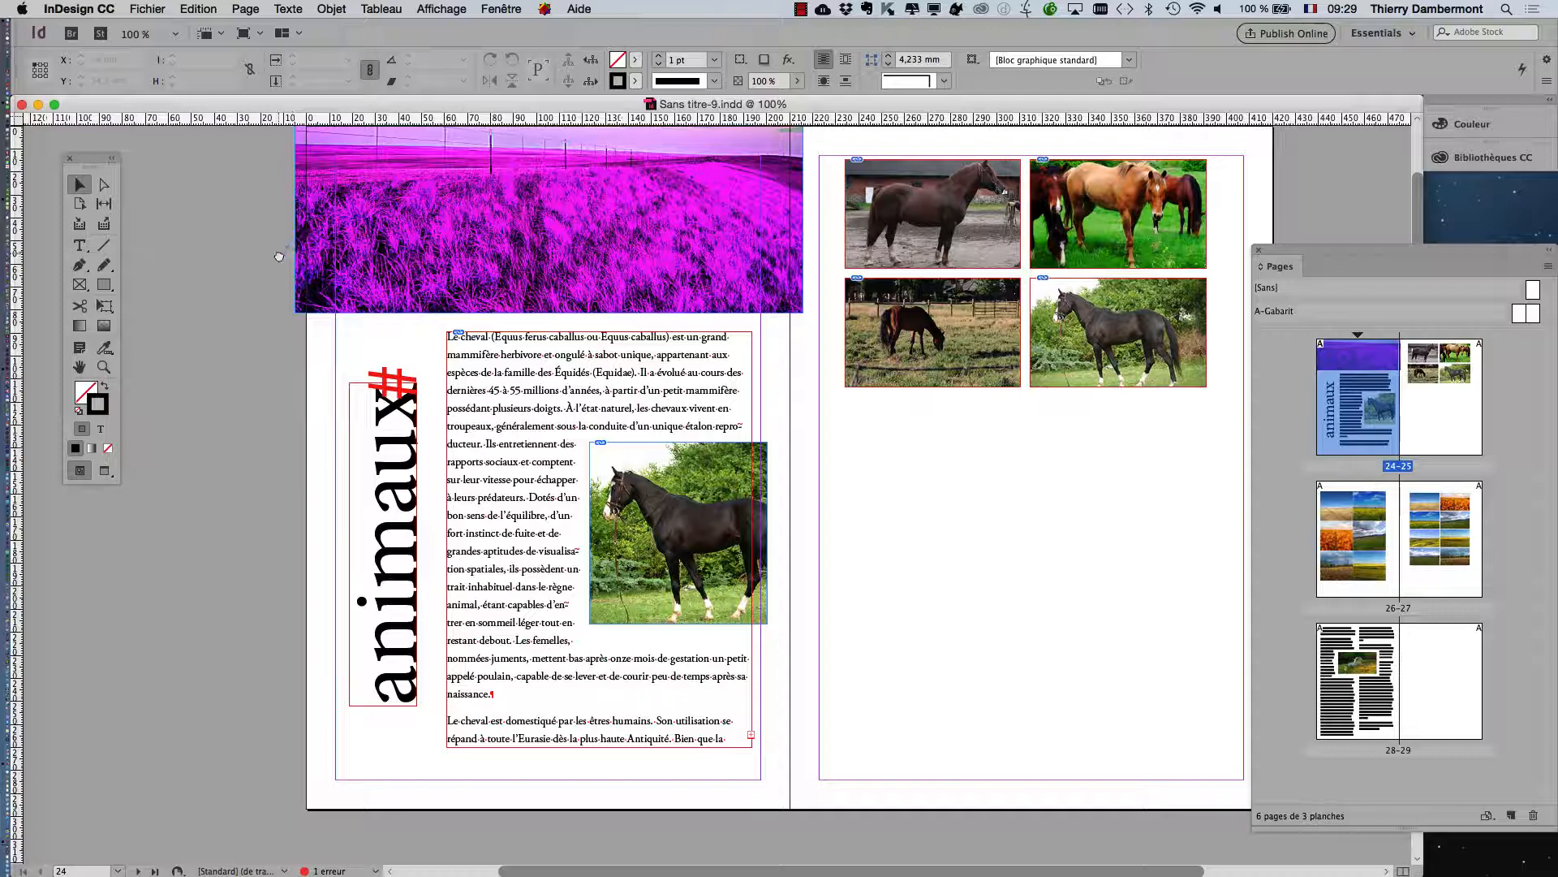
- Shift the spread within the window and reposition the Tools panel just beside page 24
left_click_drag(279, 256, 198, 277)
left_click_drag(401, 285, 376, 302)
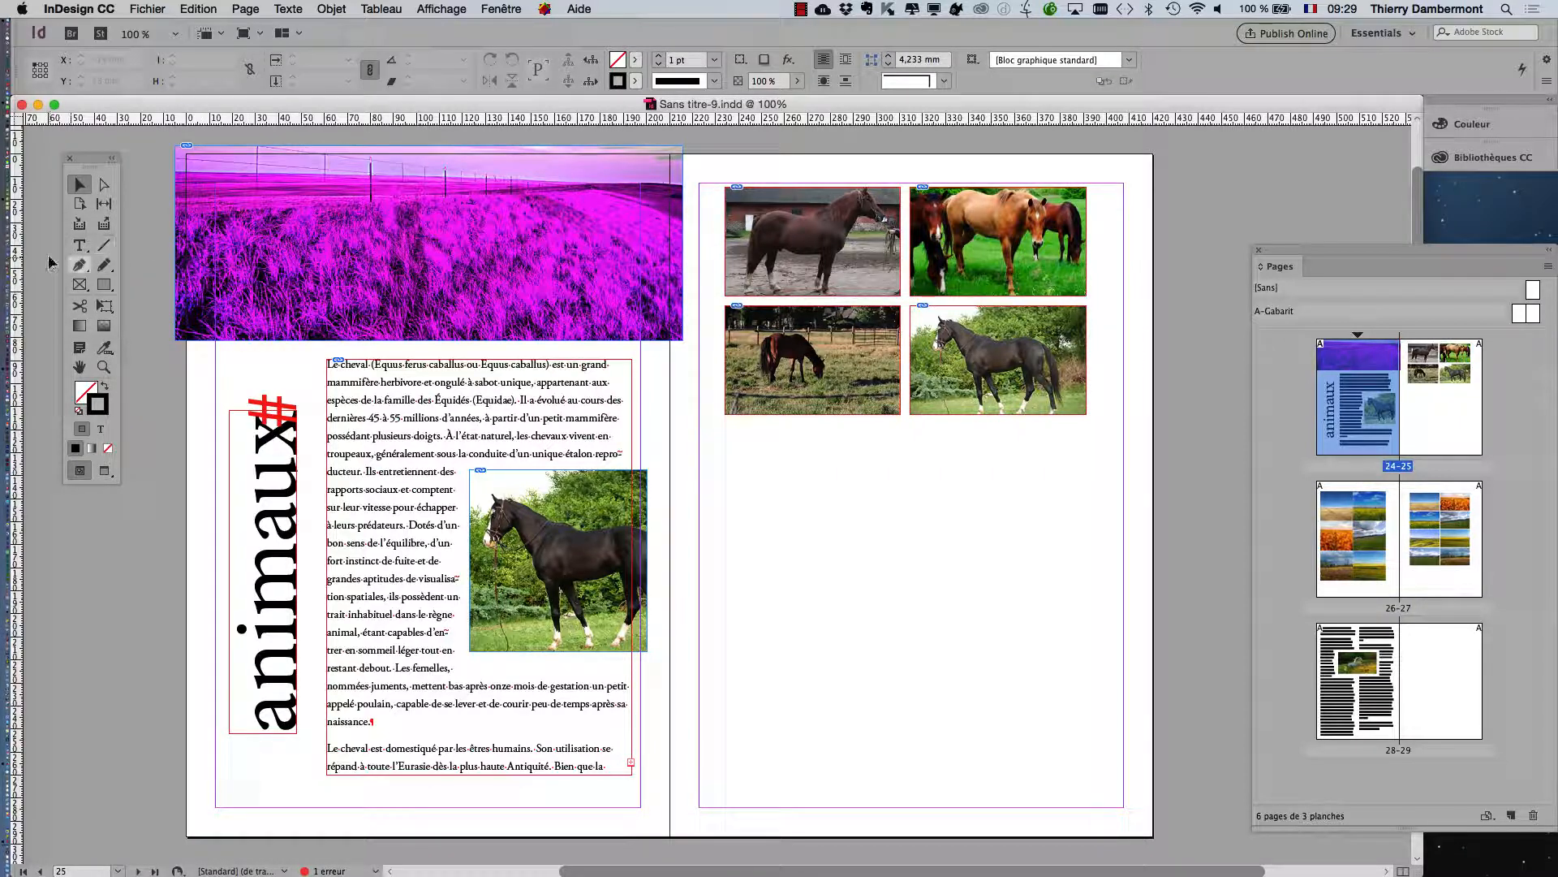
left_click_drag(95, 163, 129, 253)
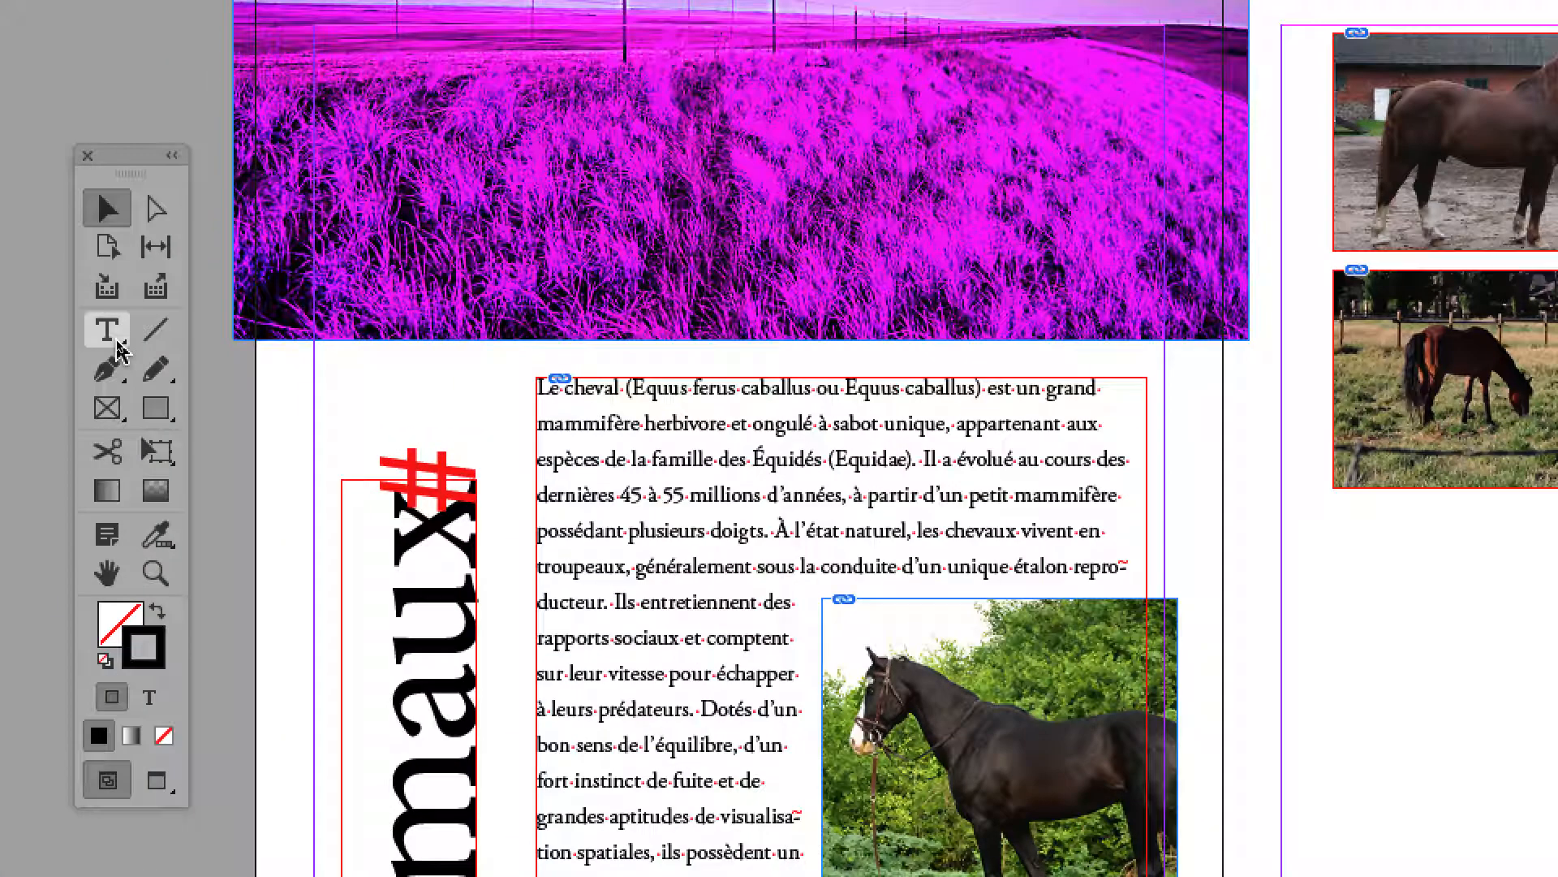
- With the Type tool, delete the extra spaces inserted inside the word "famille" in the page 24 article
left_click(107, 329)
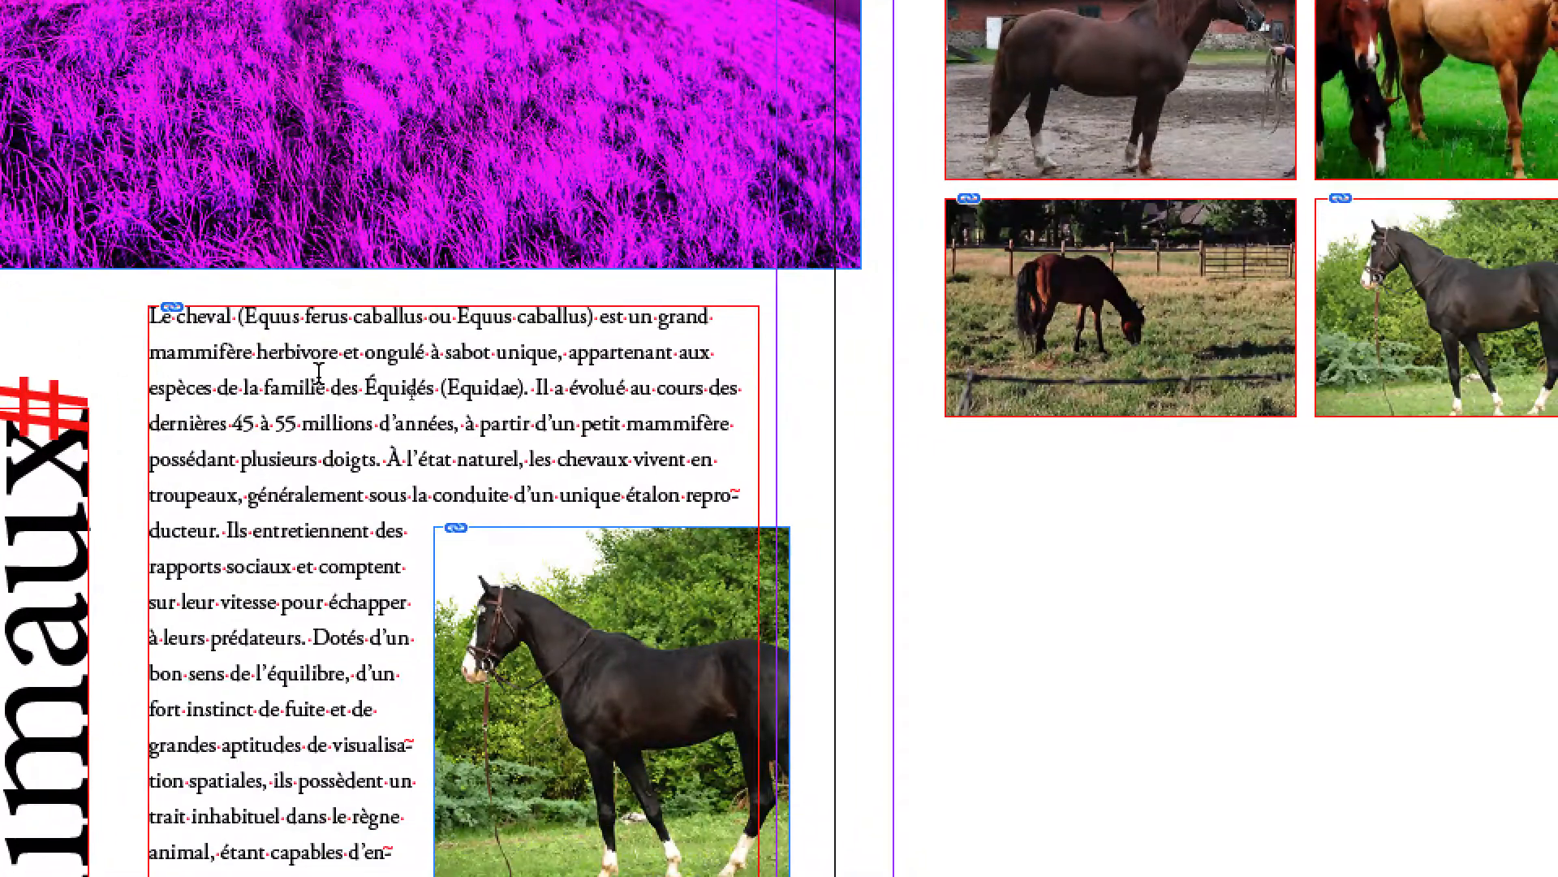
left_click(705, 457)
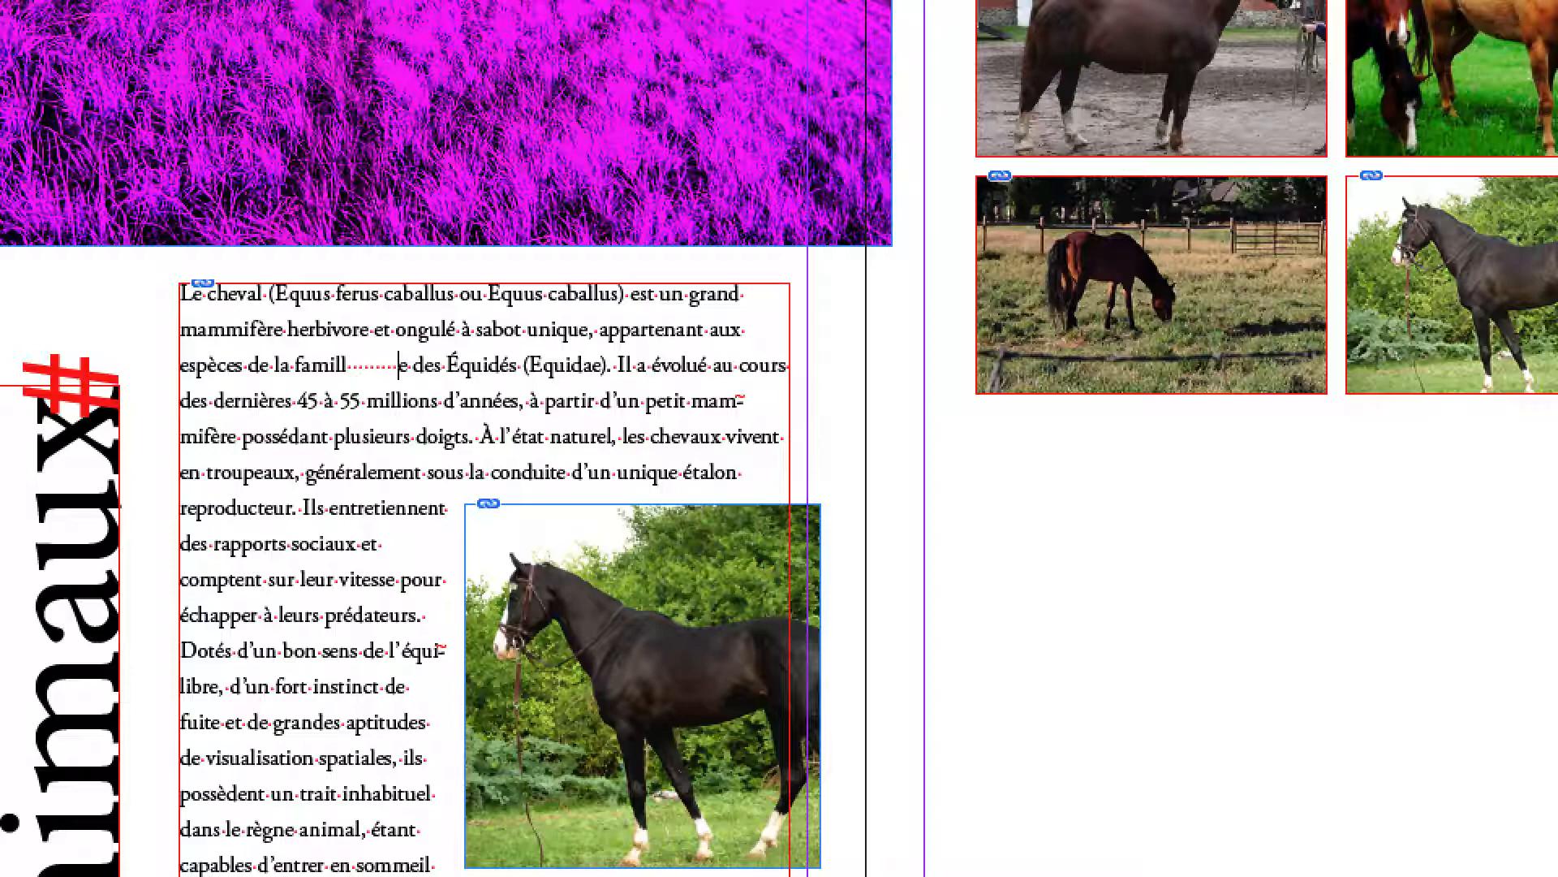
key("BackSpace")
key("BackSpace")
key("BackSpace")
key("BackSpace")
key("BackSpace")
key("BackSpace")
key("BackSpace")
key("BackSpace")
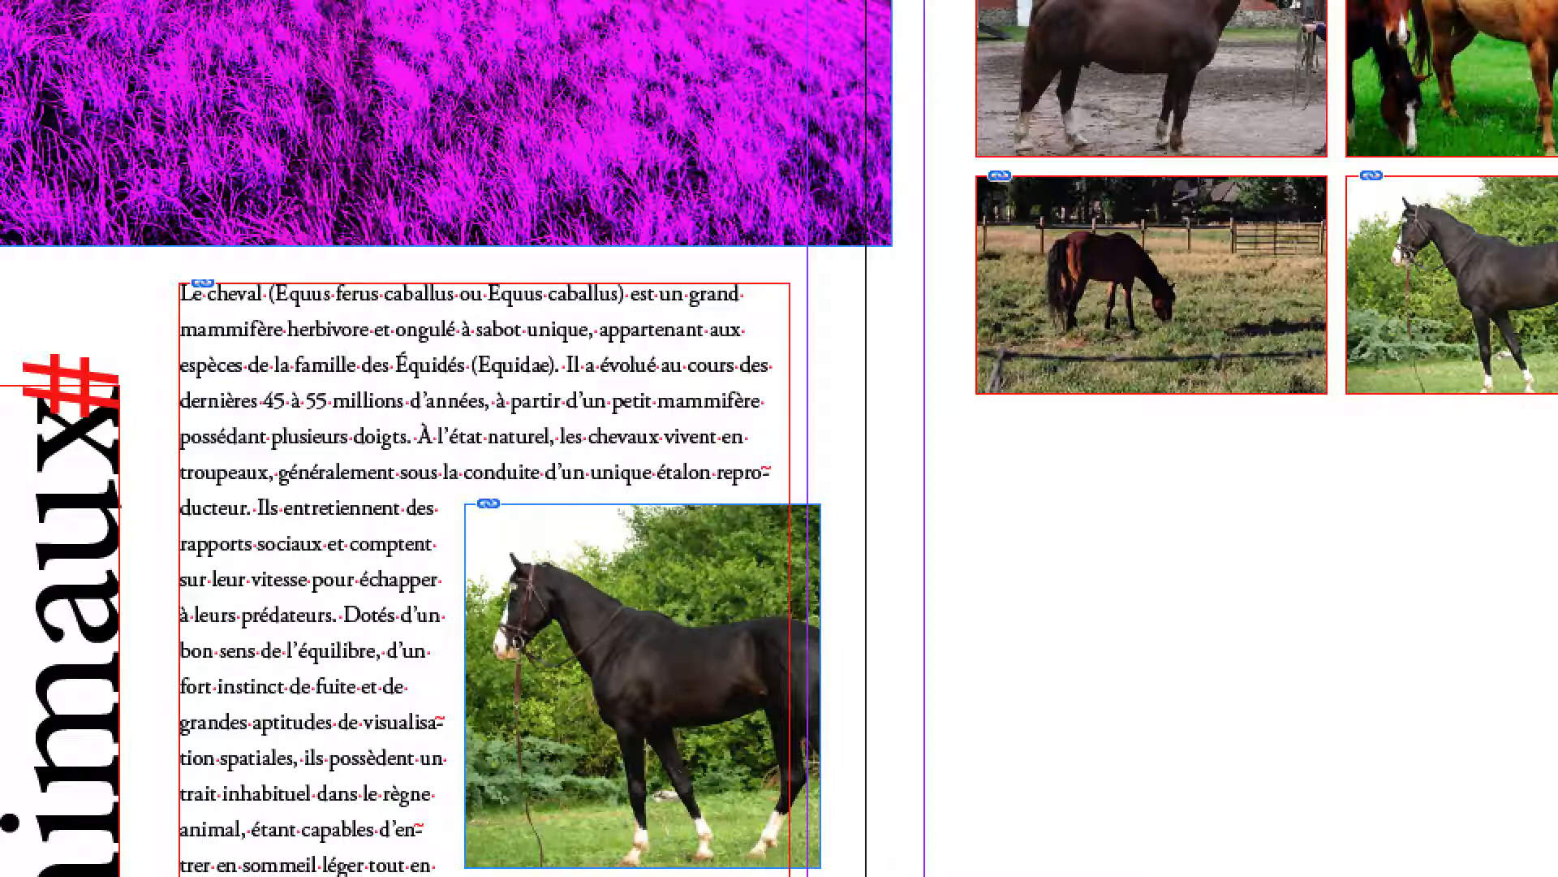
- Enlarge the opening lines of the page 24 article to 400% and close the floating Pages panel
left_click_drag(300, 334, 599, 341)
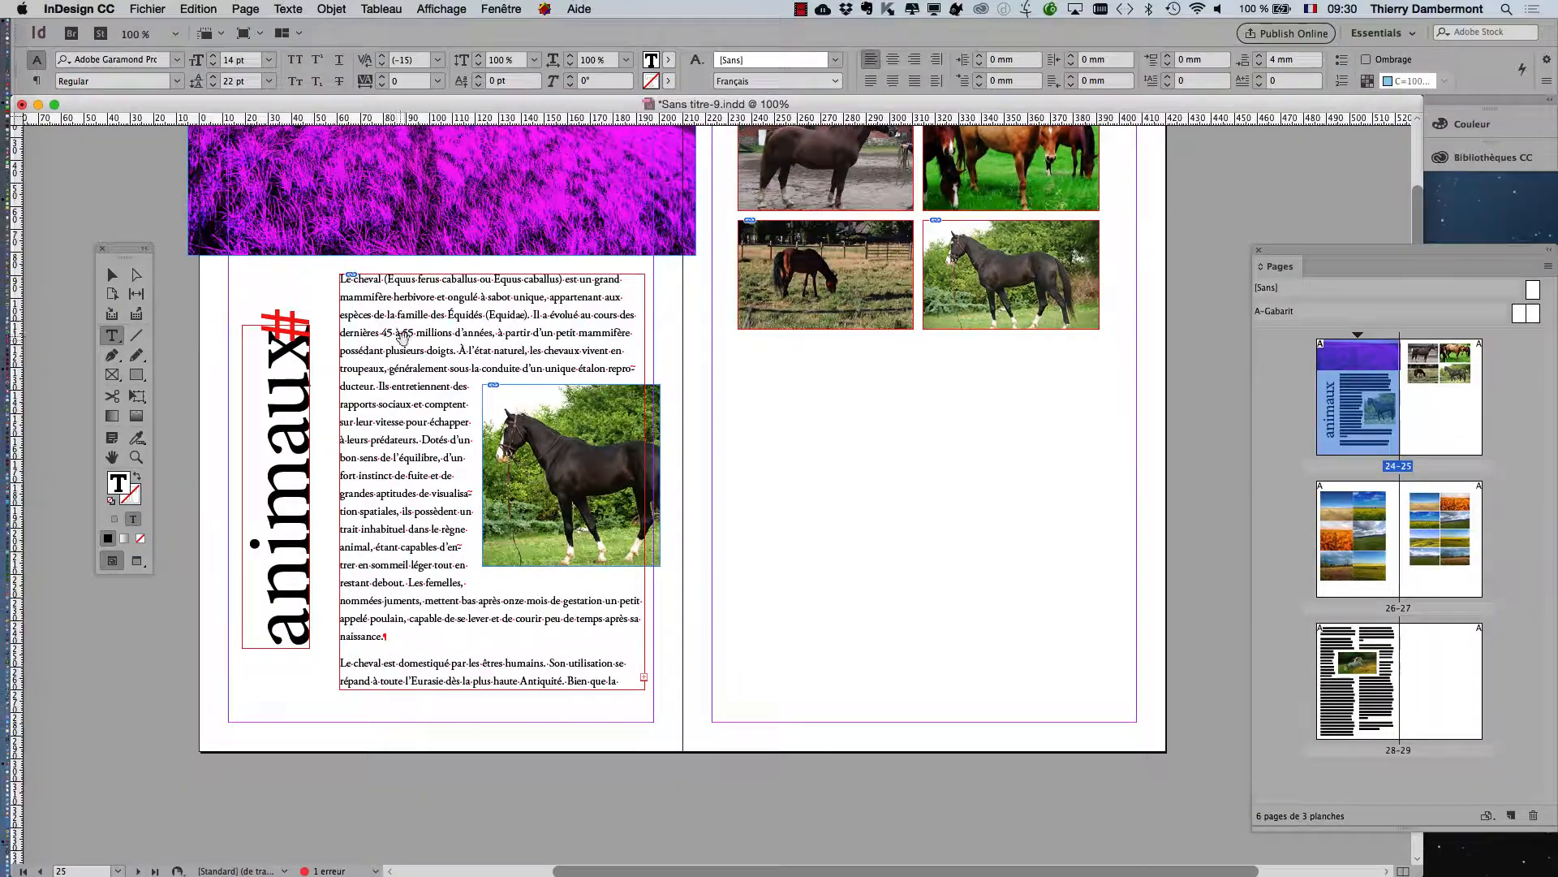
left_click_drag(322, 371, 341, 418)
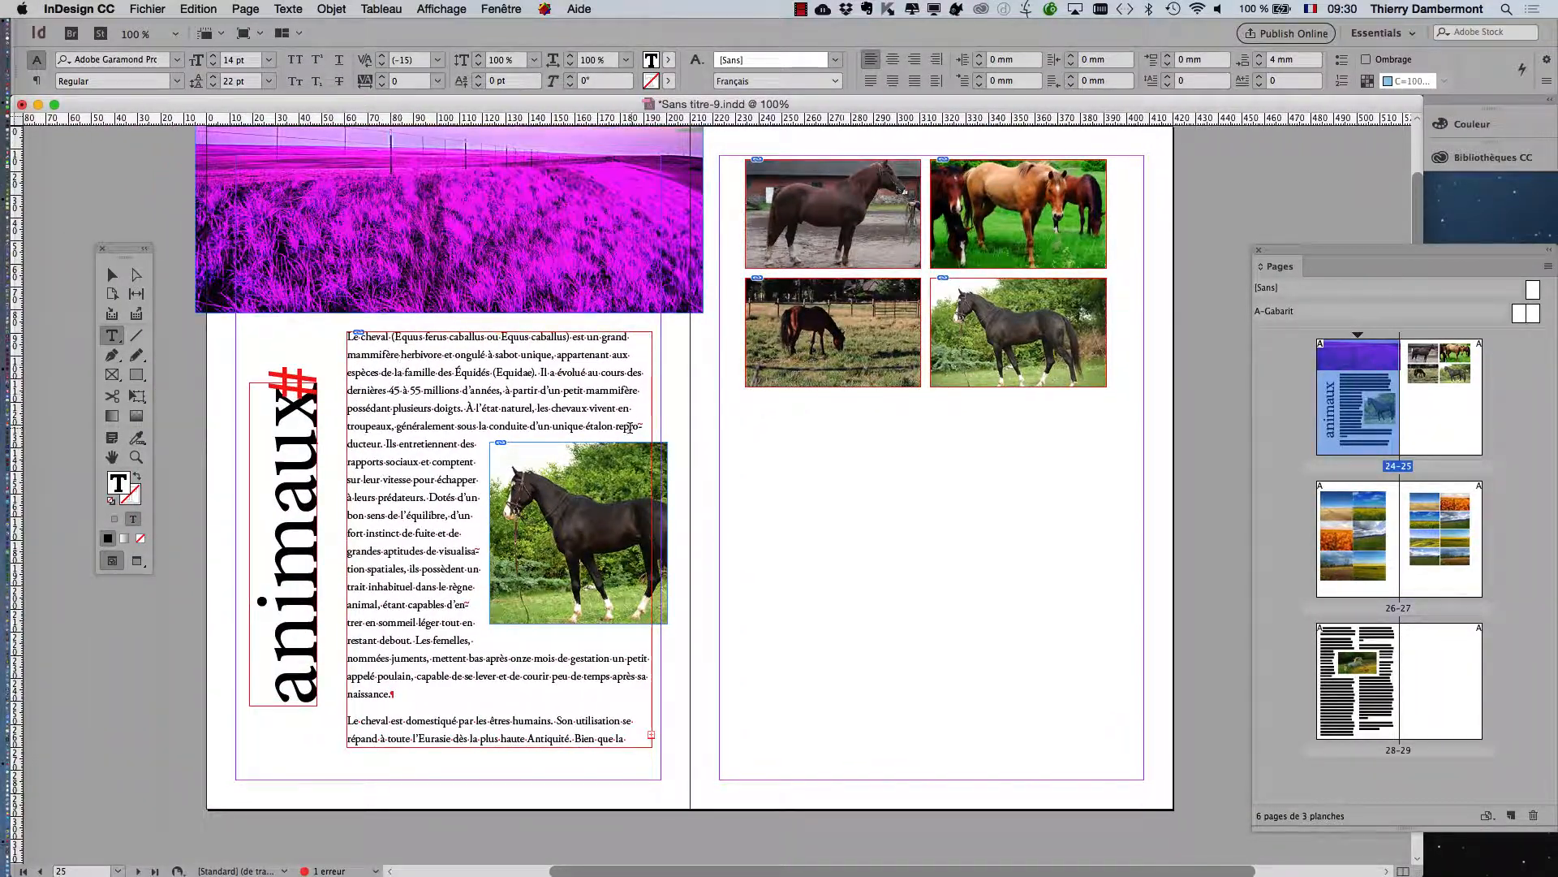
scroll(394, 389, "up", 3)
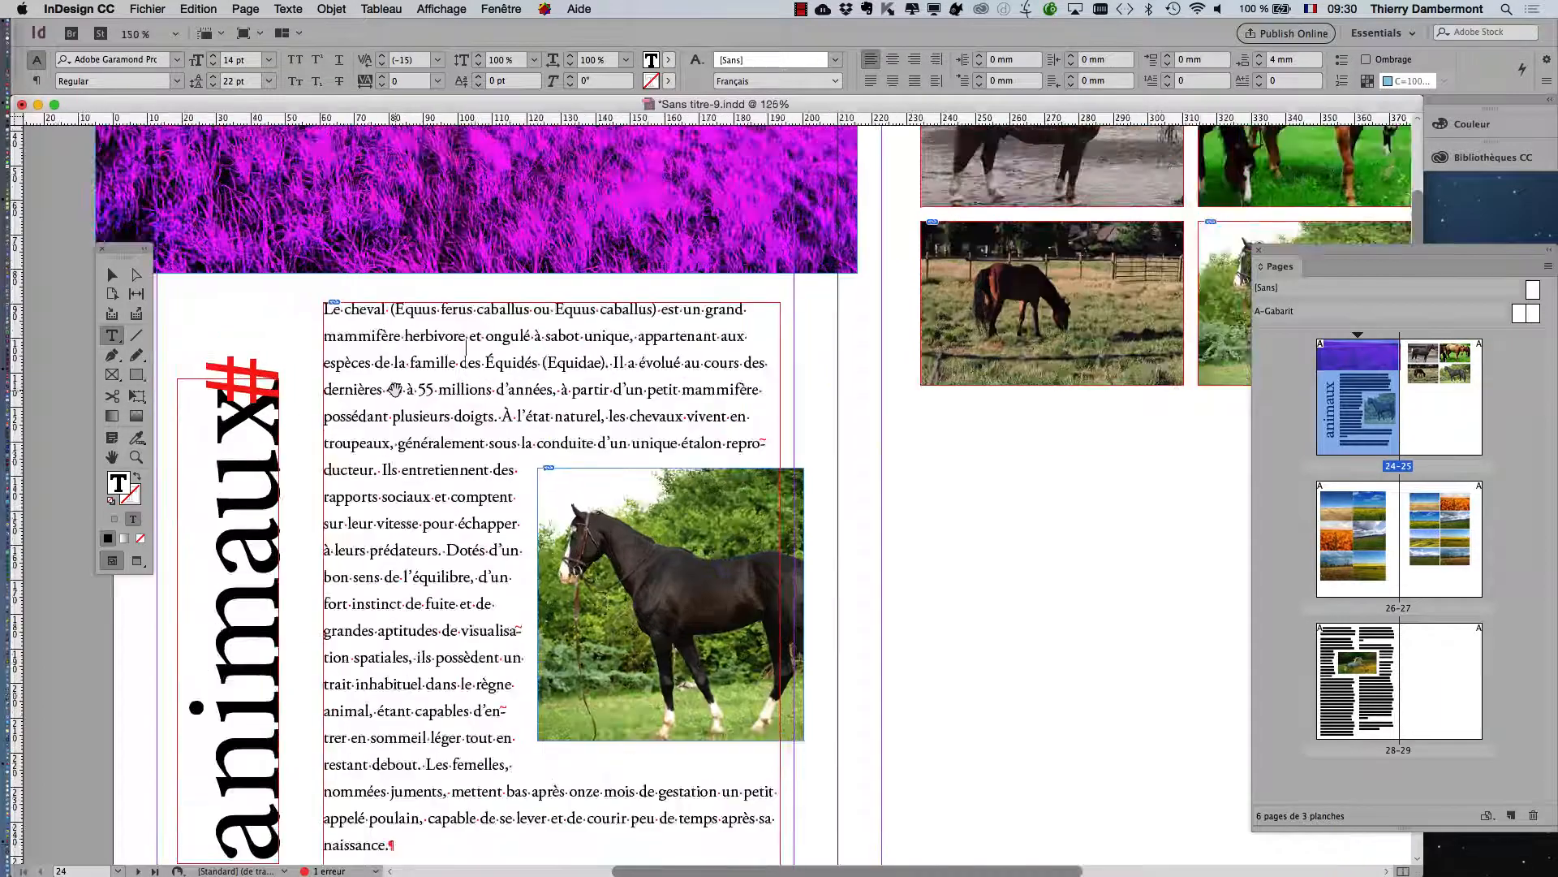
scroll(394, 389, "up", 2)
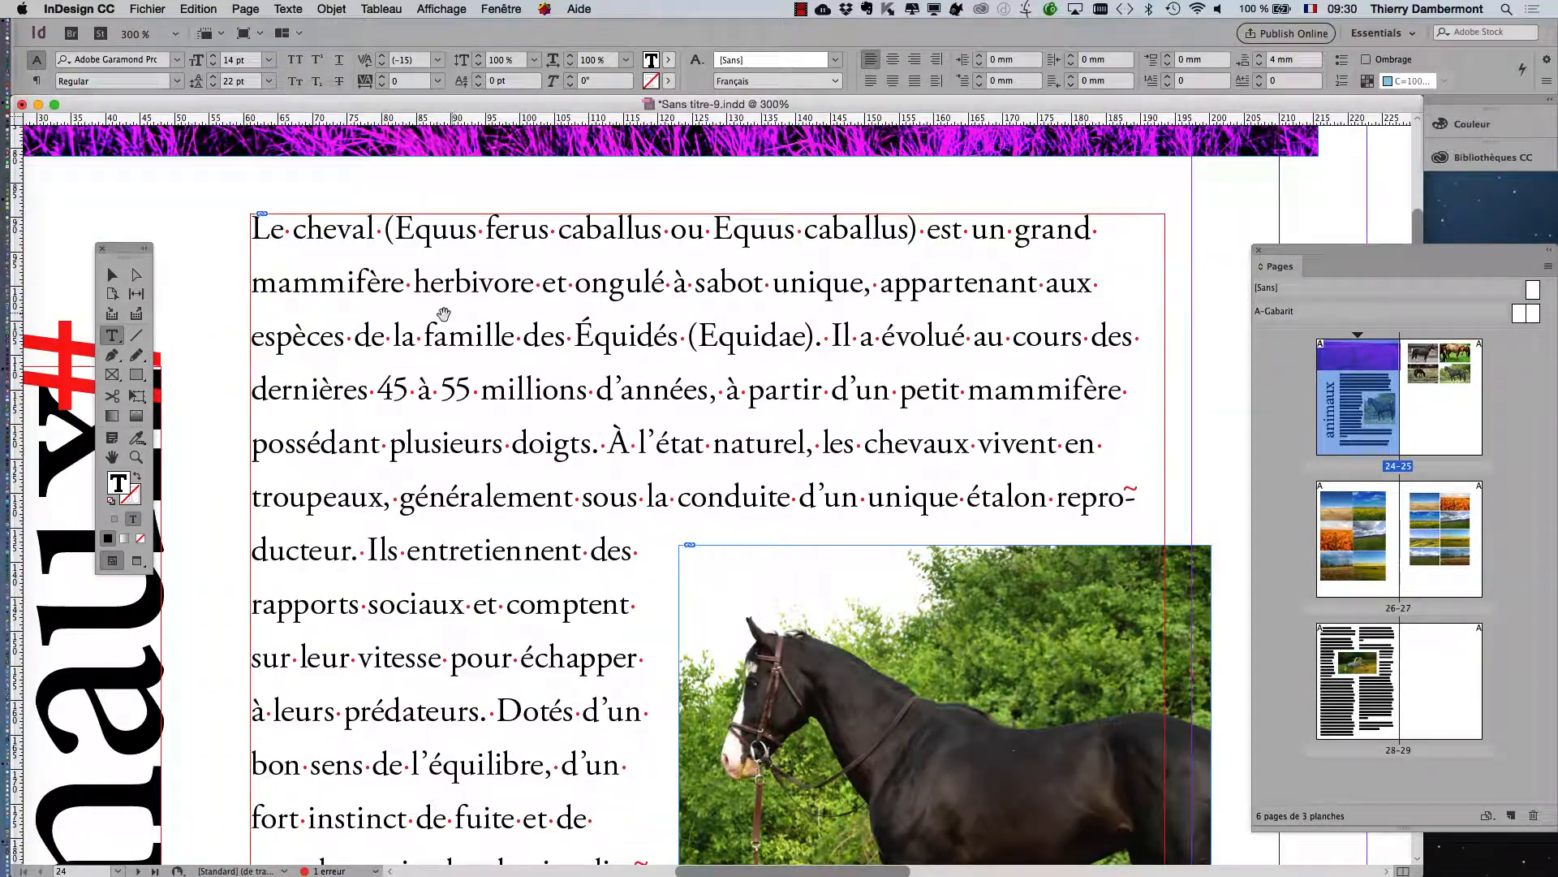
scroll(436, 335, "up", 2)
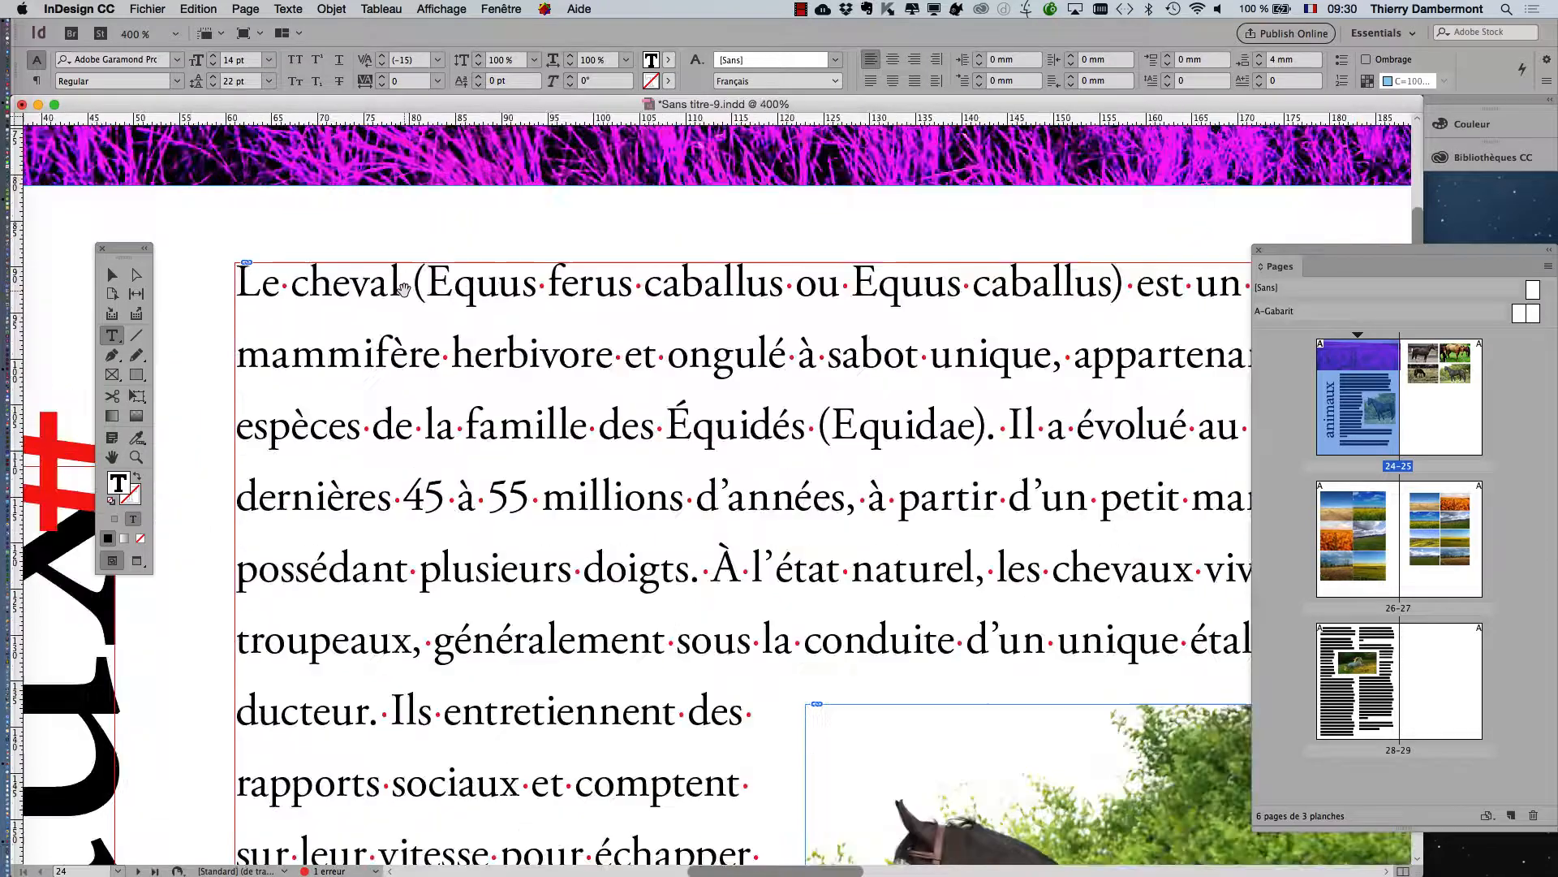
left_click(1259, 250)
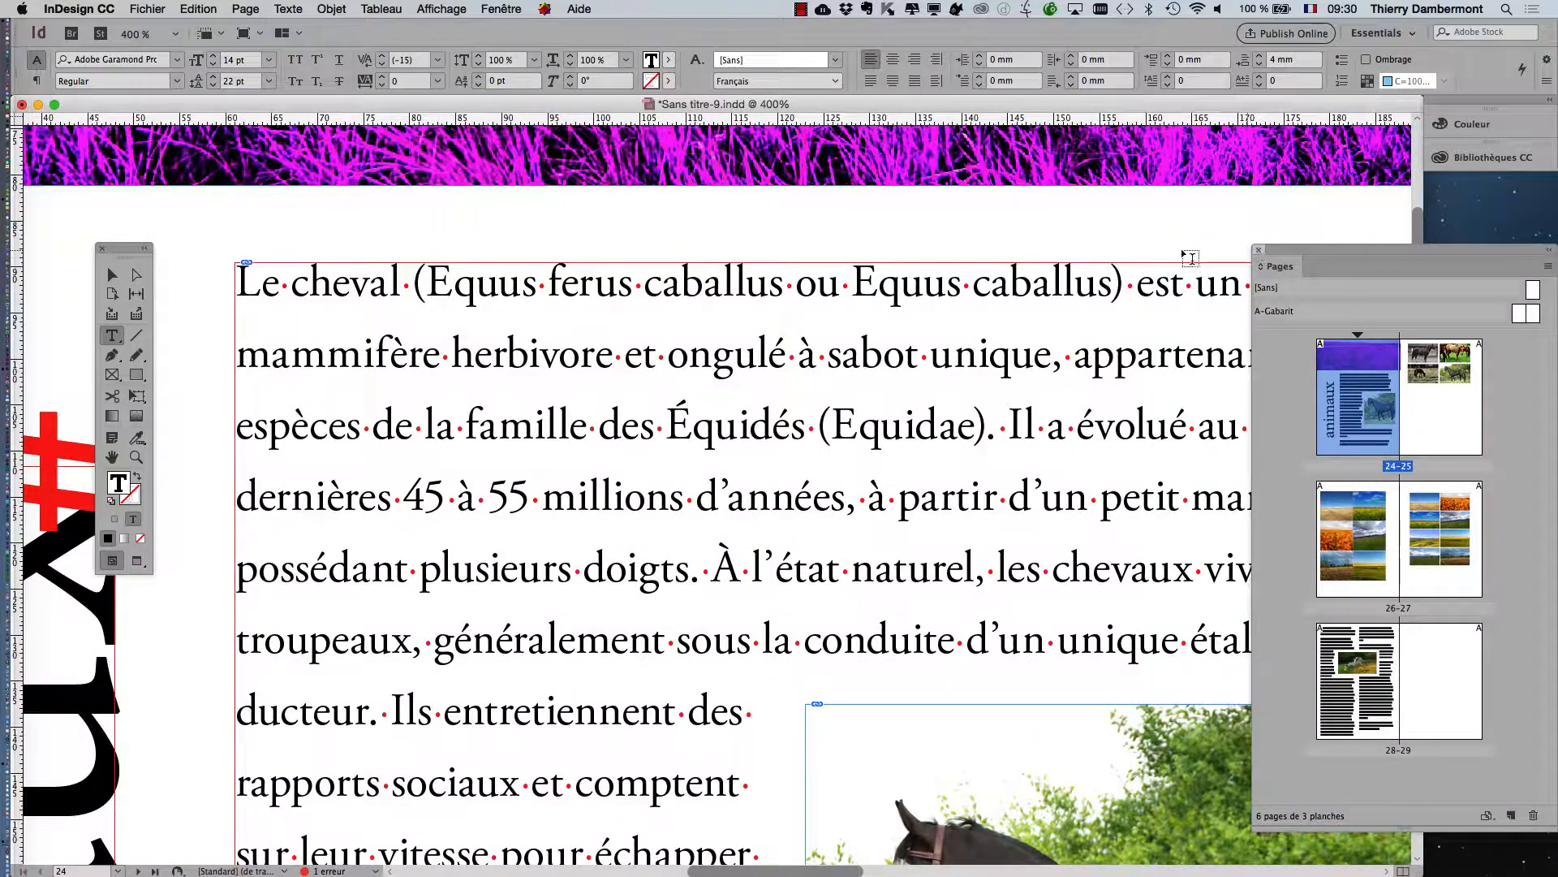
- Insert ", ou viande à lasagnes," after "Le cheval" in the first line of the page 24 article
left_click(399, 286)
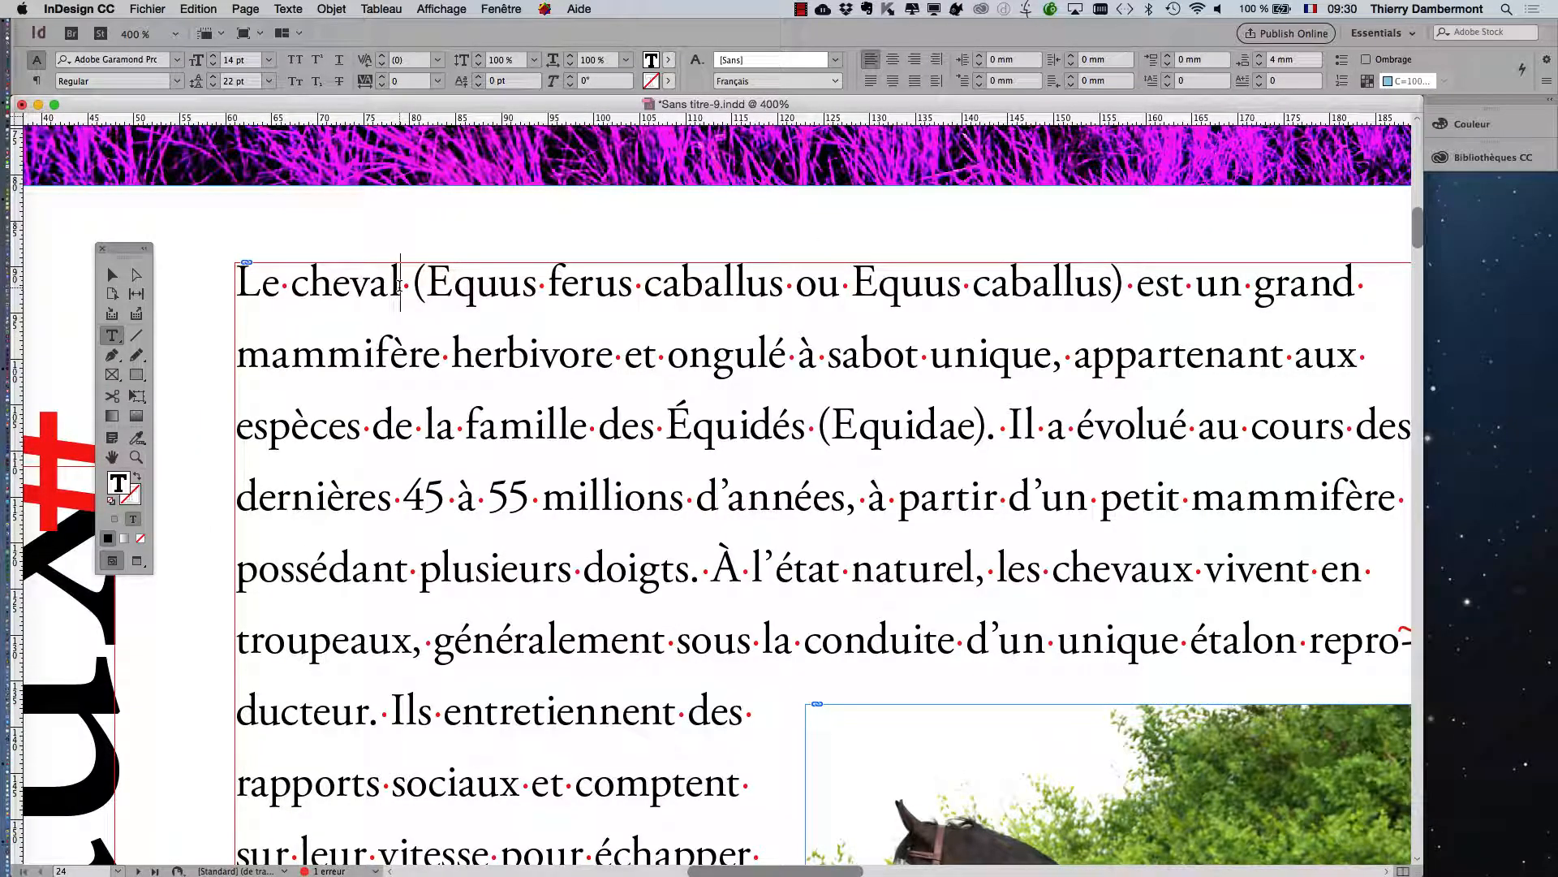
type(", ou ")
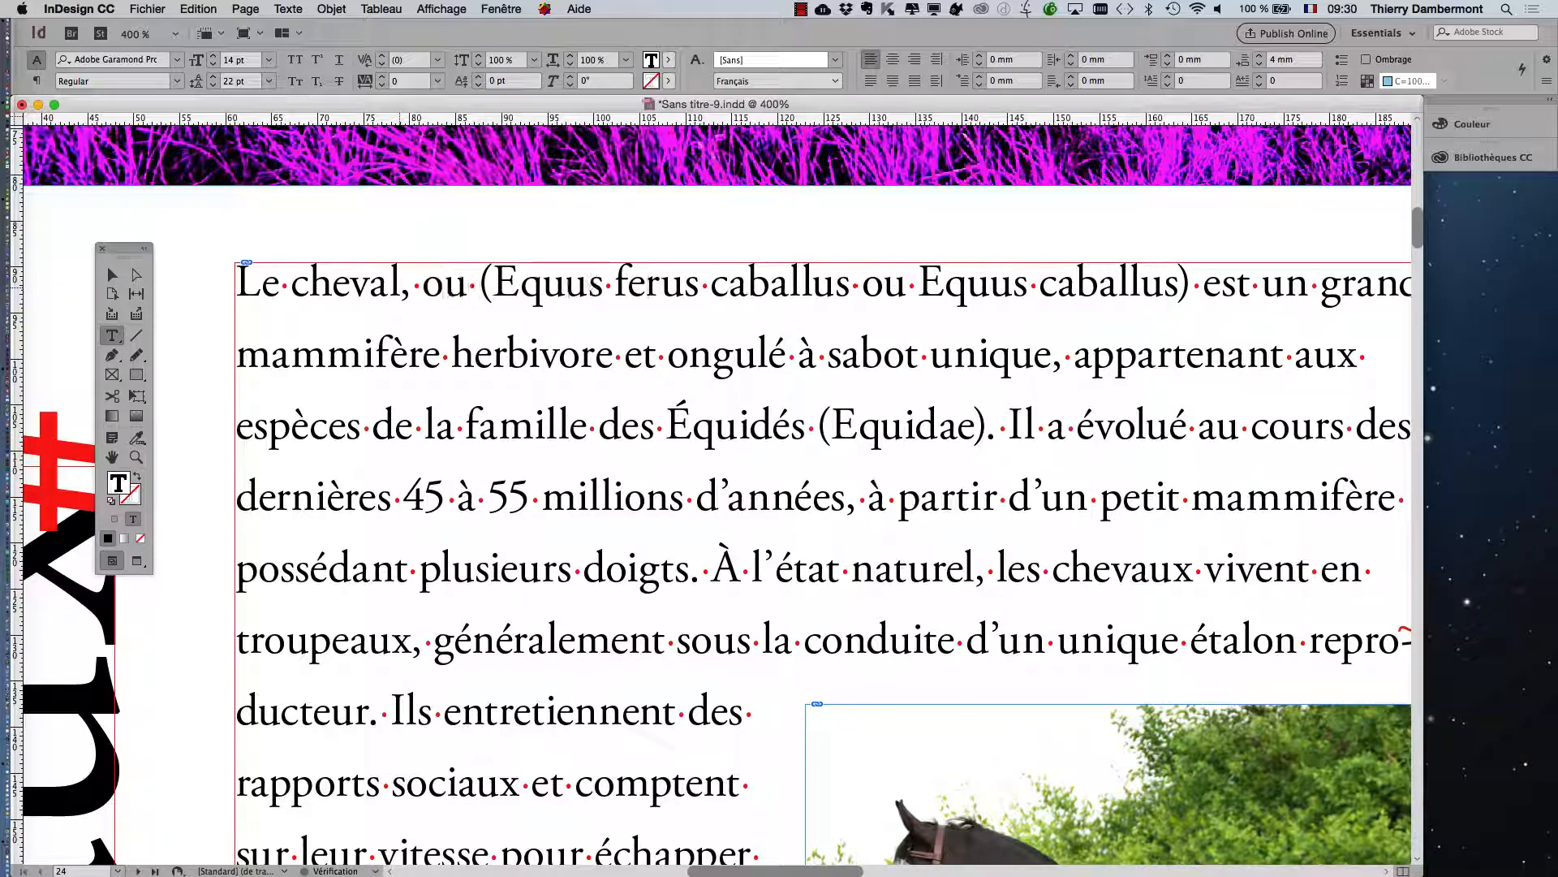
type("viande à lasag")
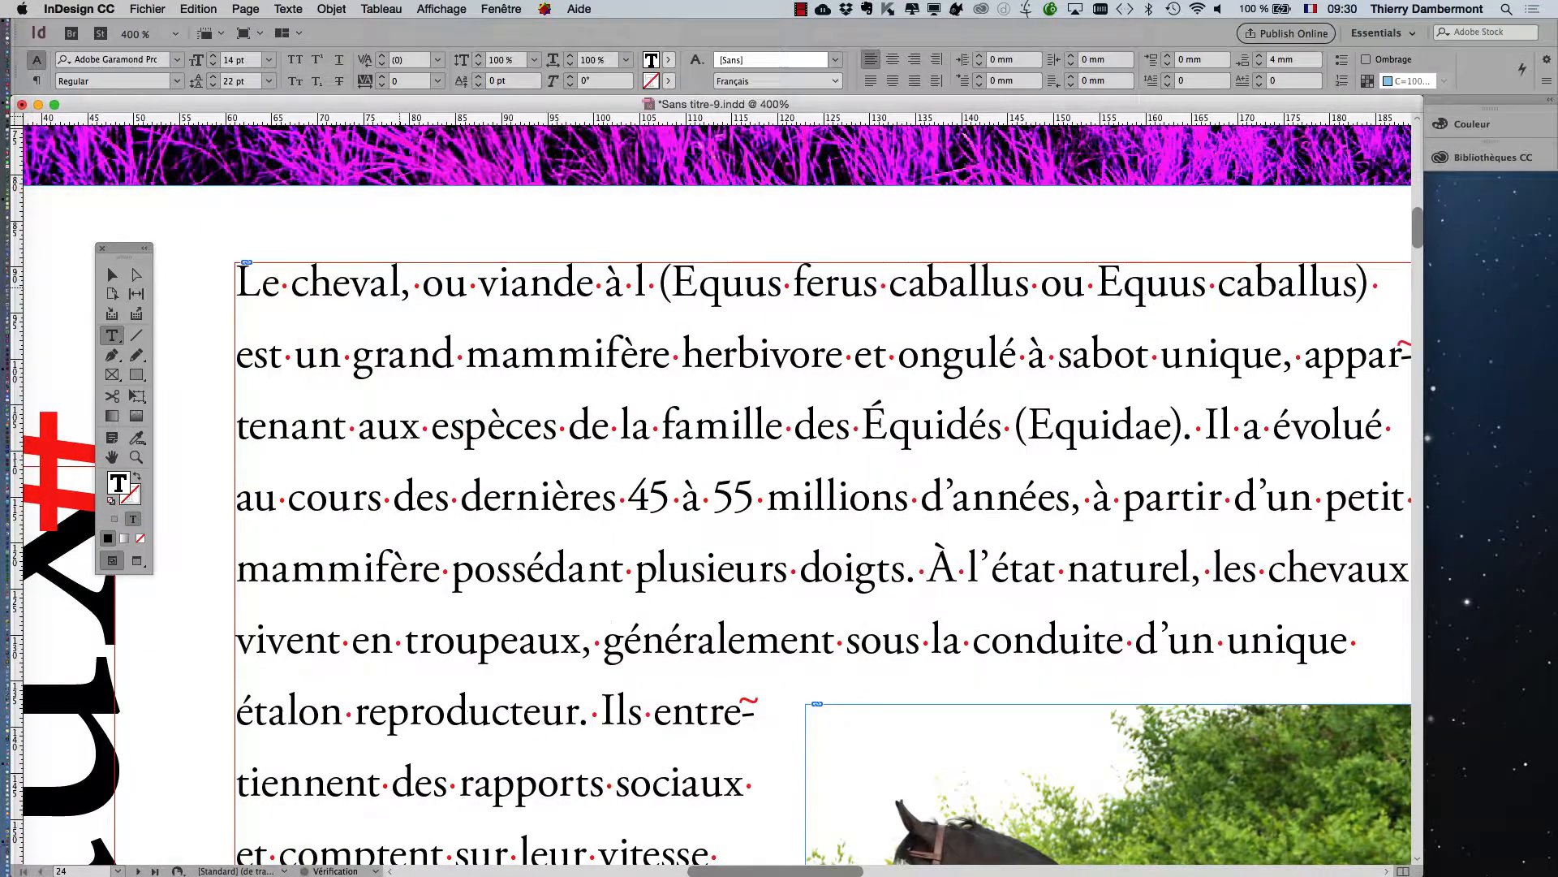
type("nes,")
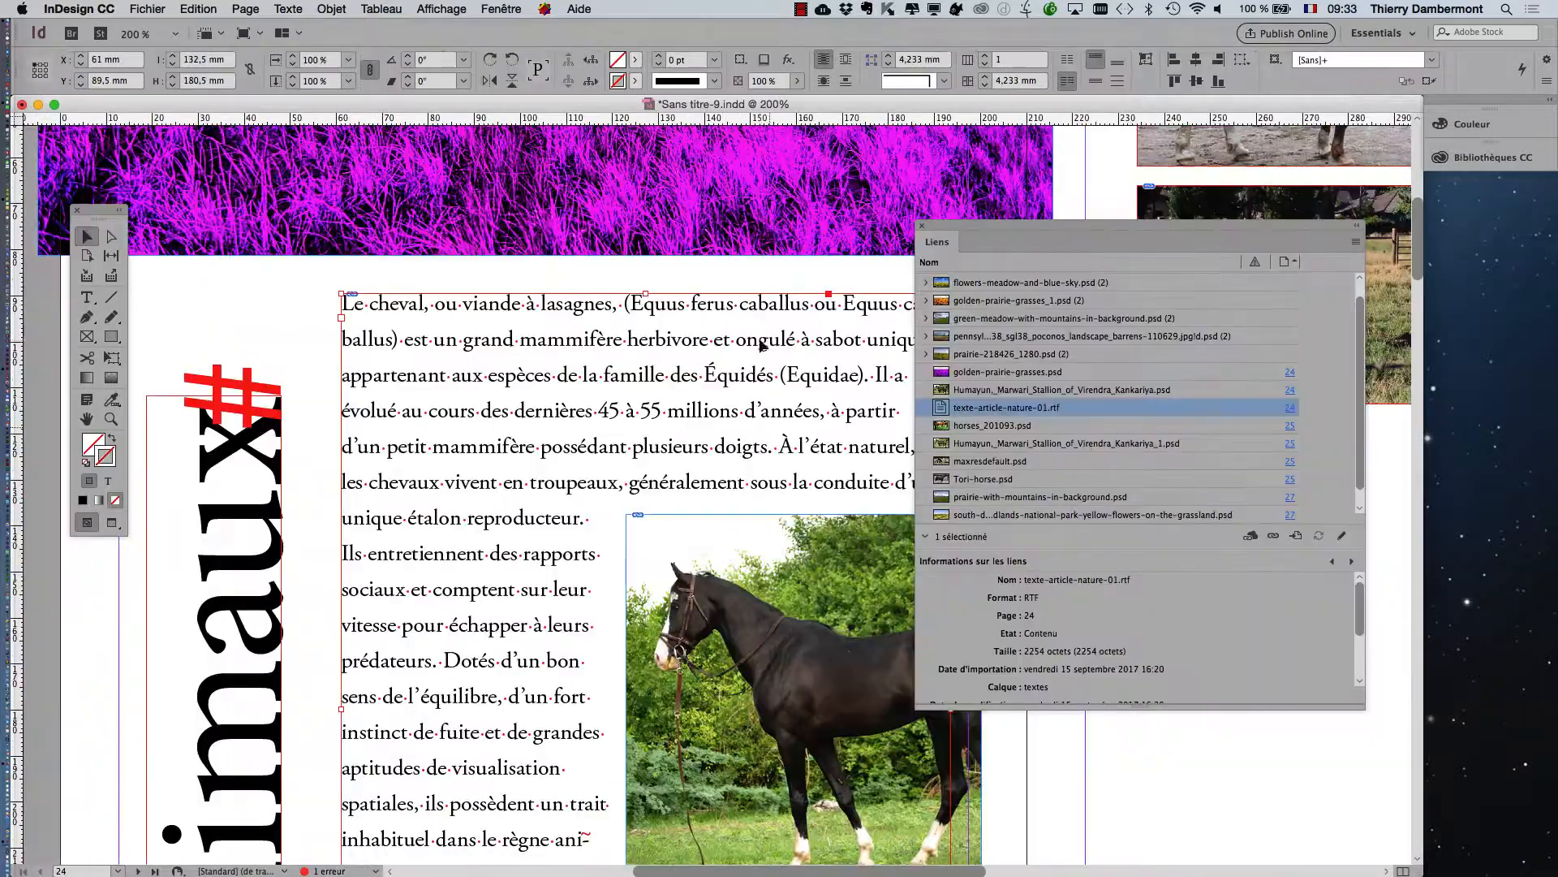
- Switch to TextEdit and quit the application
key("super+Tab")
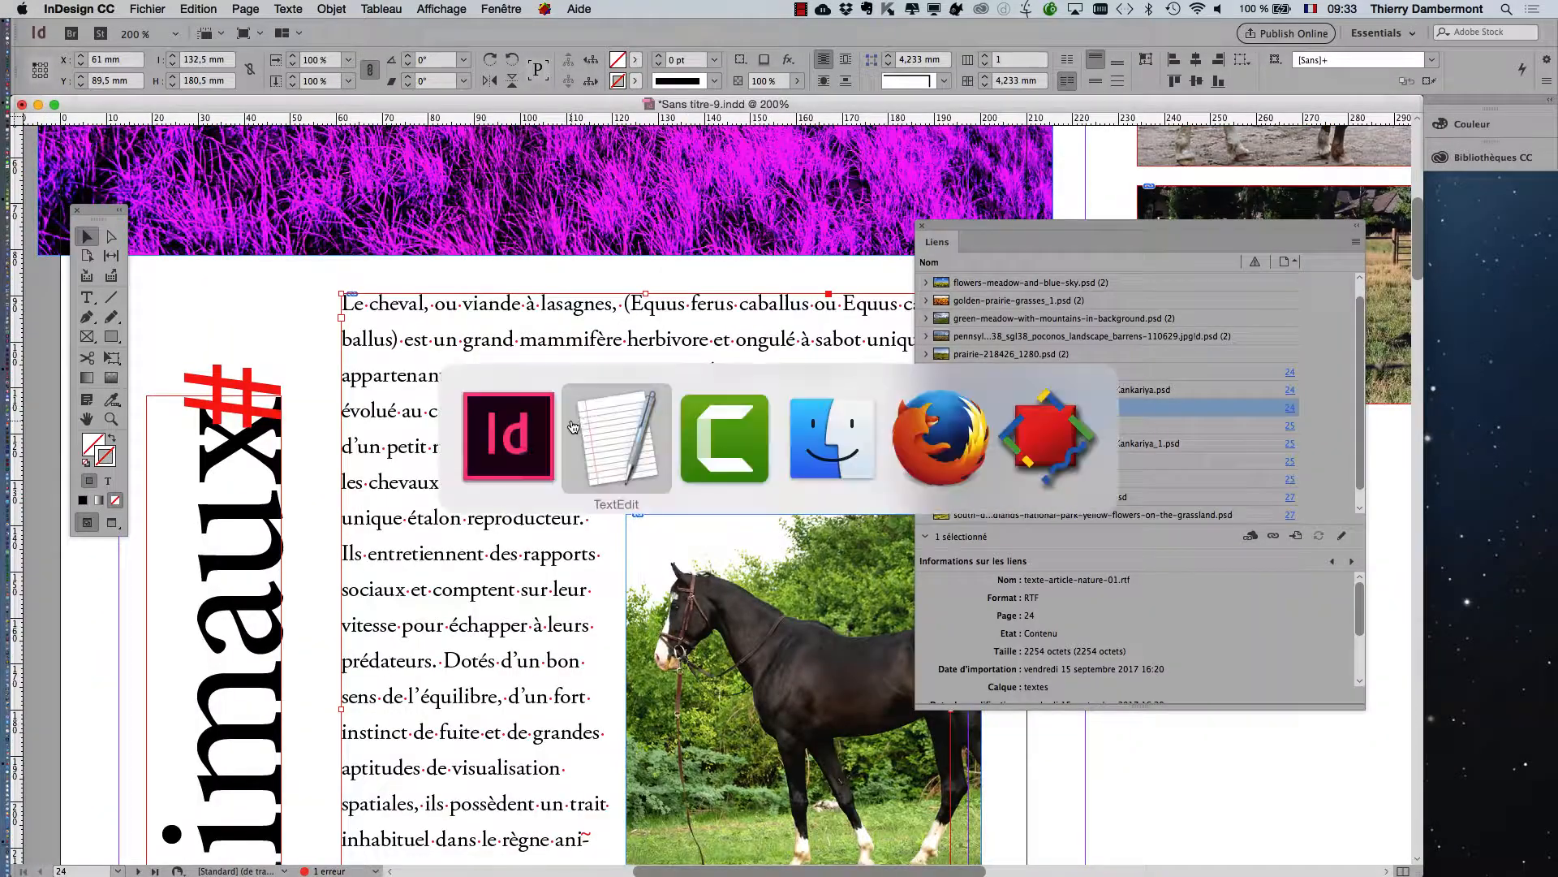
left_click(619, 430)
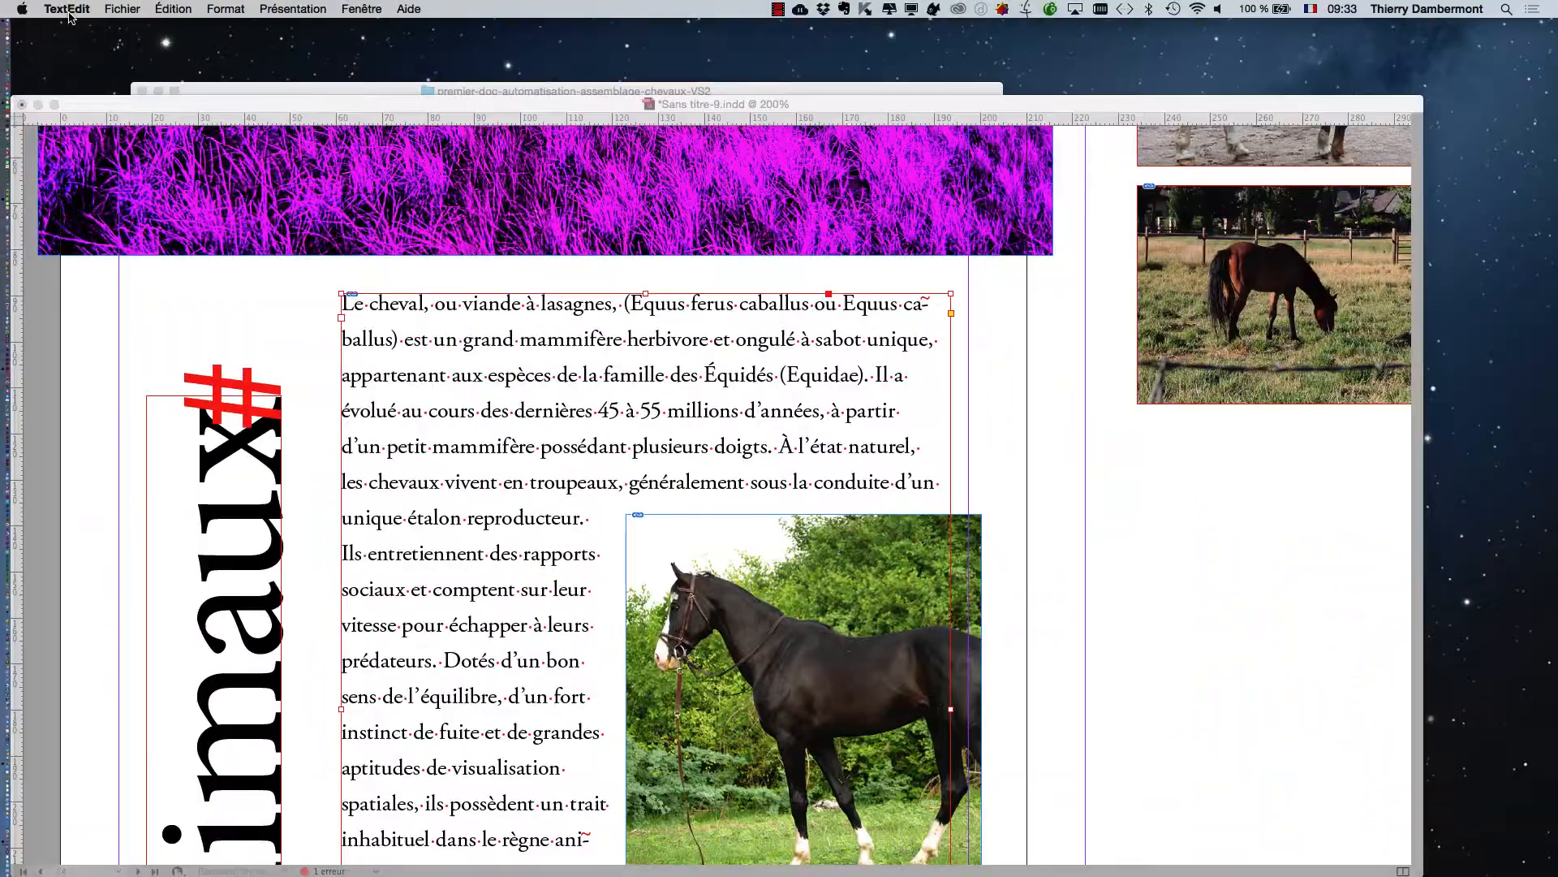
left_click(69, 9)
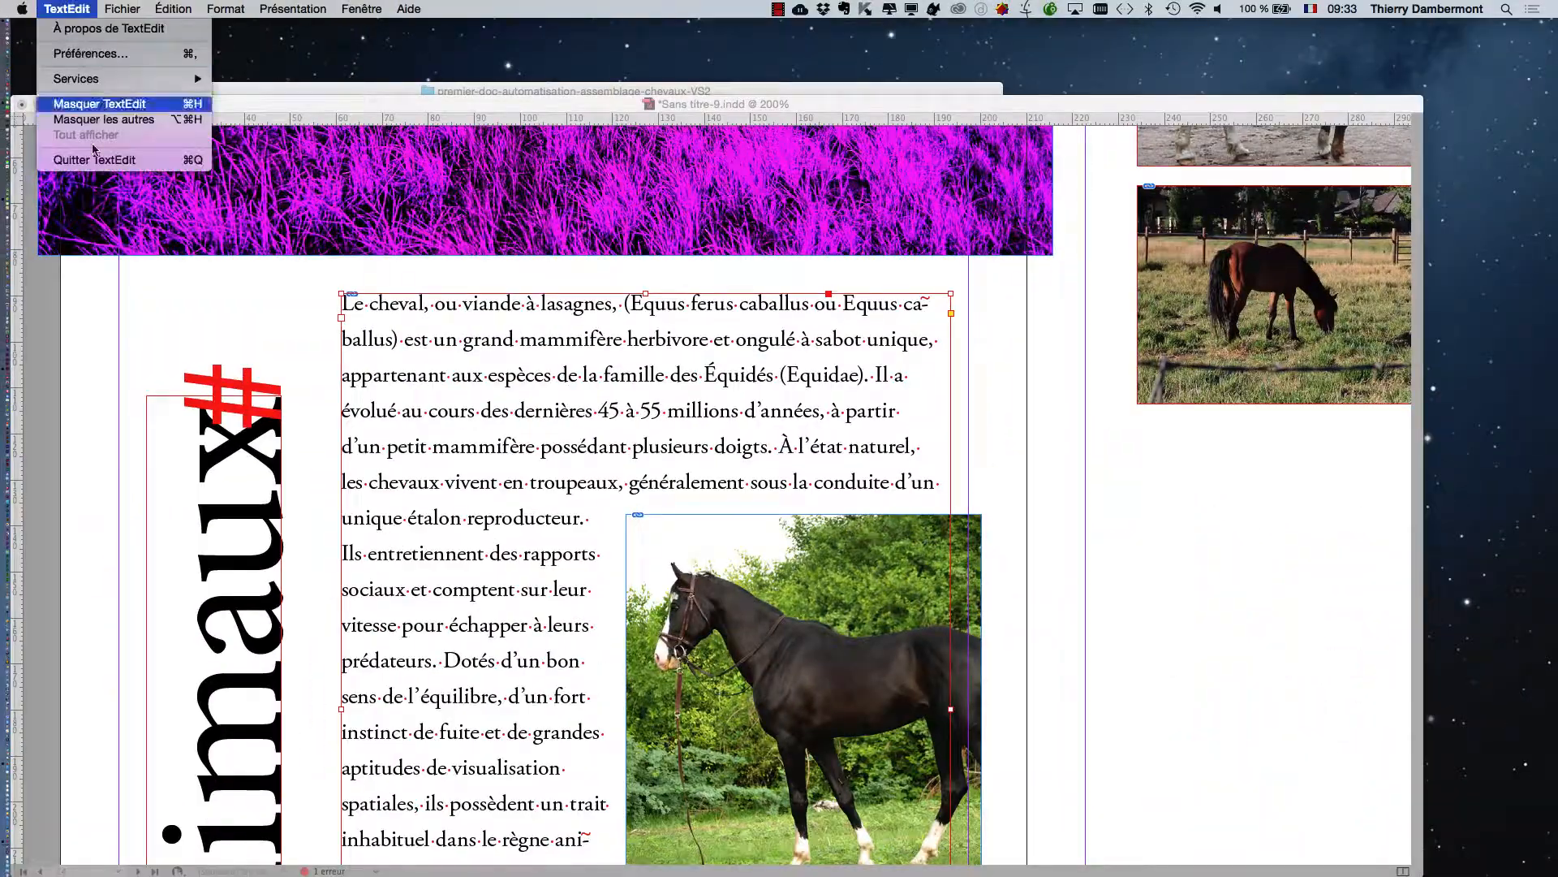
left_click(74, 159)
- Switch to Finder with the premier-doc-automatisation-assemblage-chevaux-VS2 folder in front and clear the file selection
key("super+Tab")
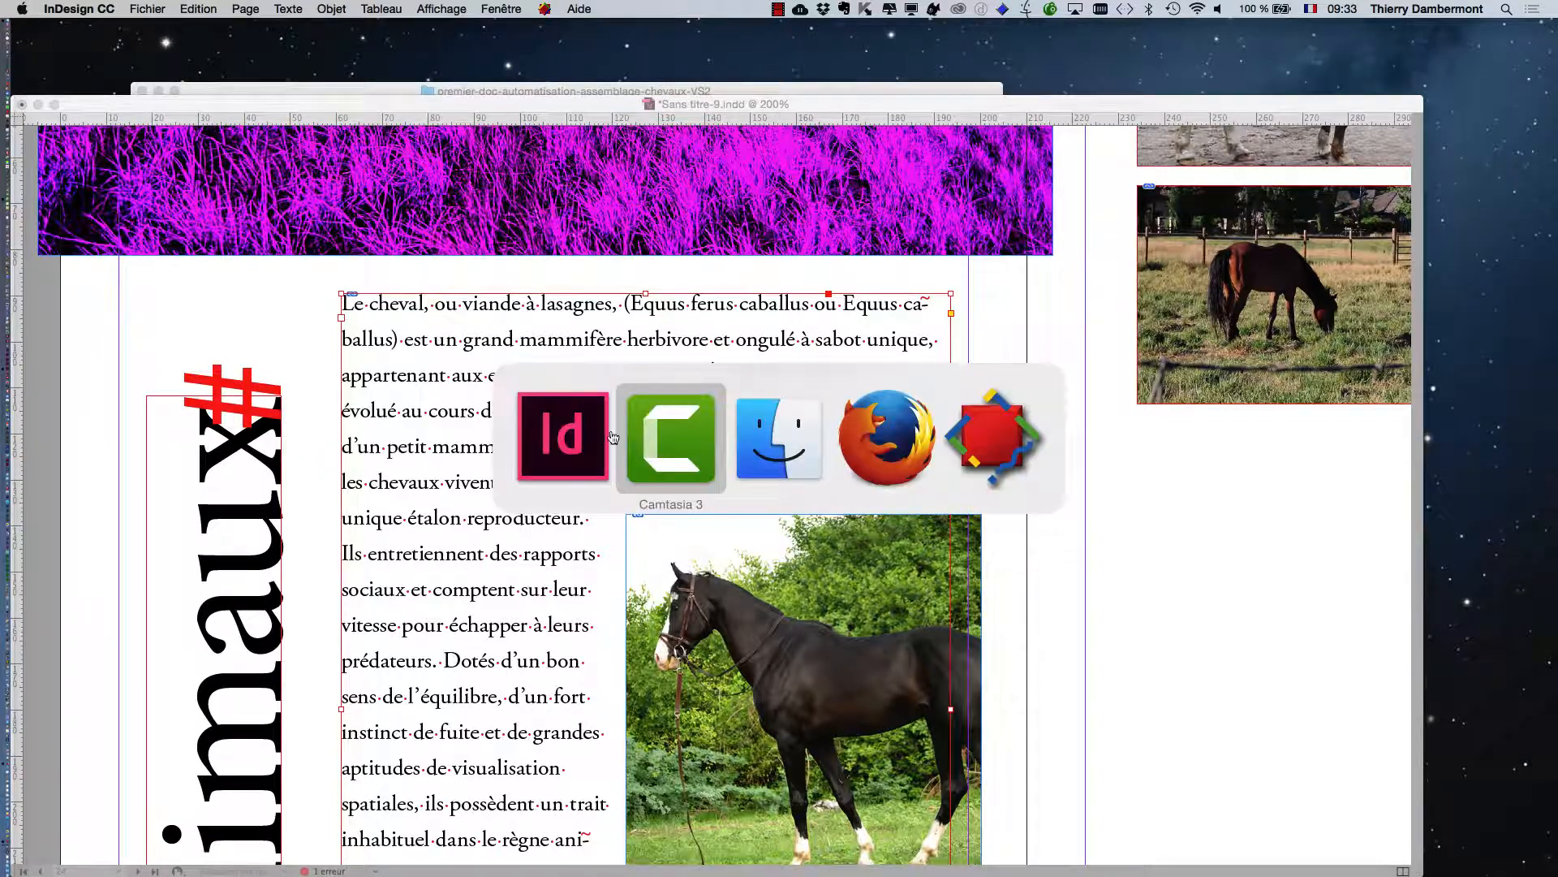
left_click(779, 452)
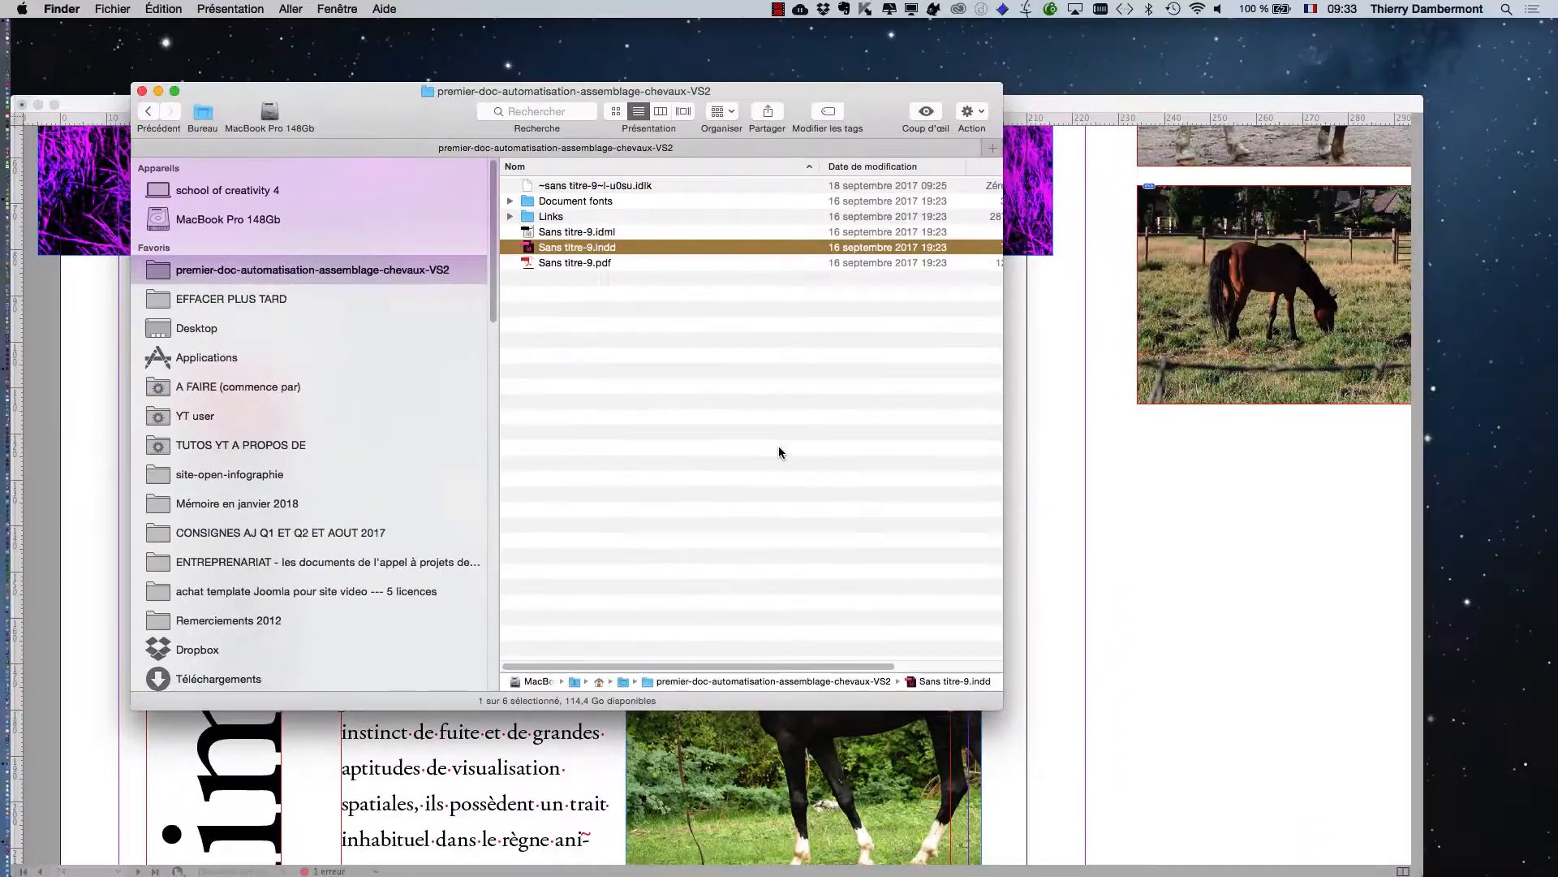
key("super+Tab")
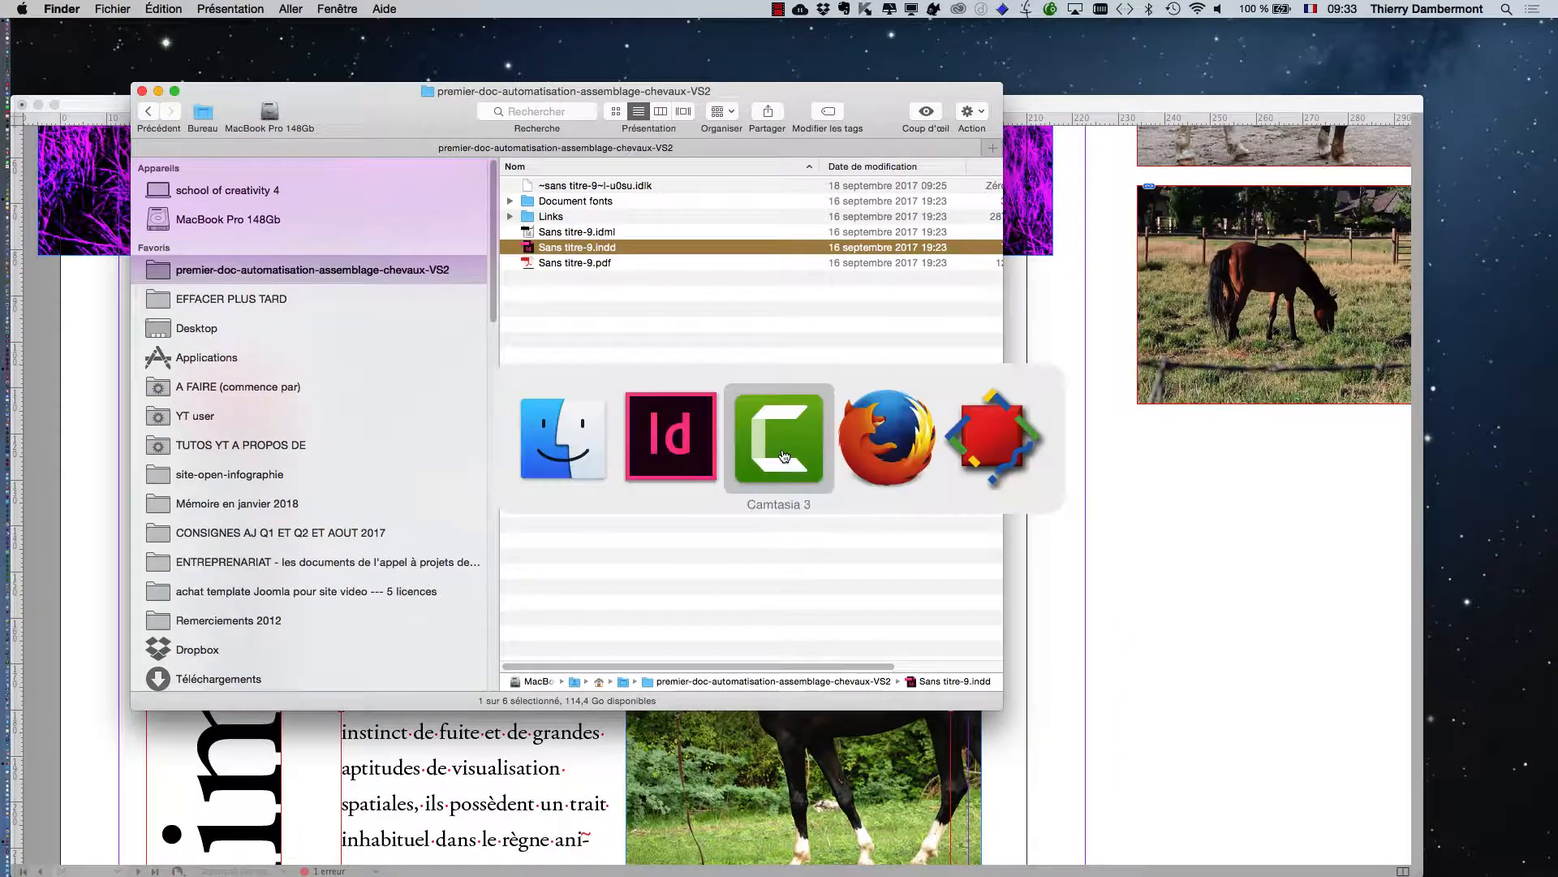
left_click(565, 460)
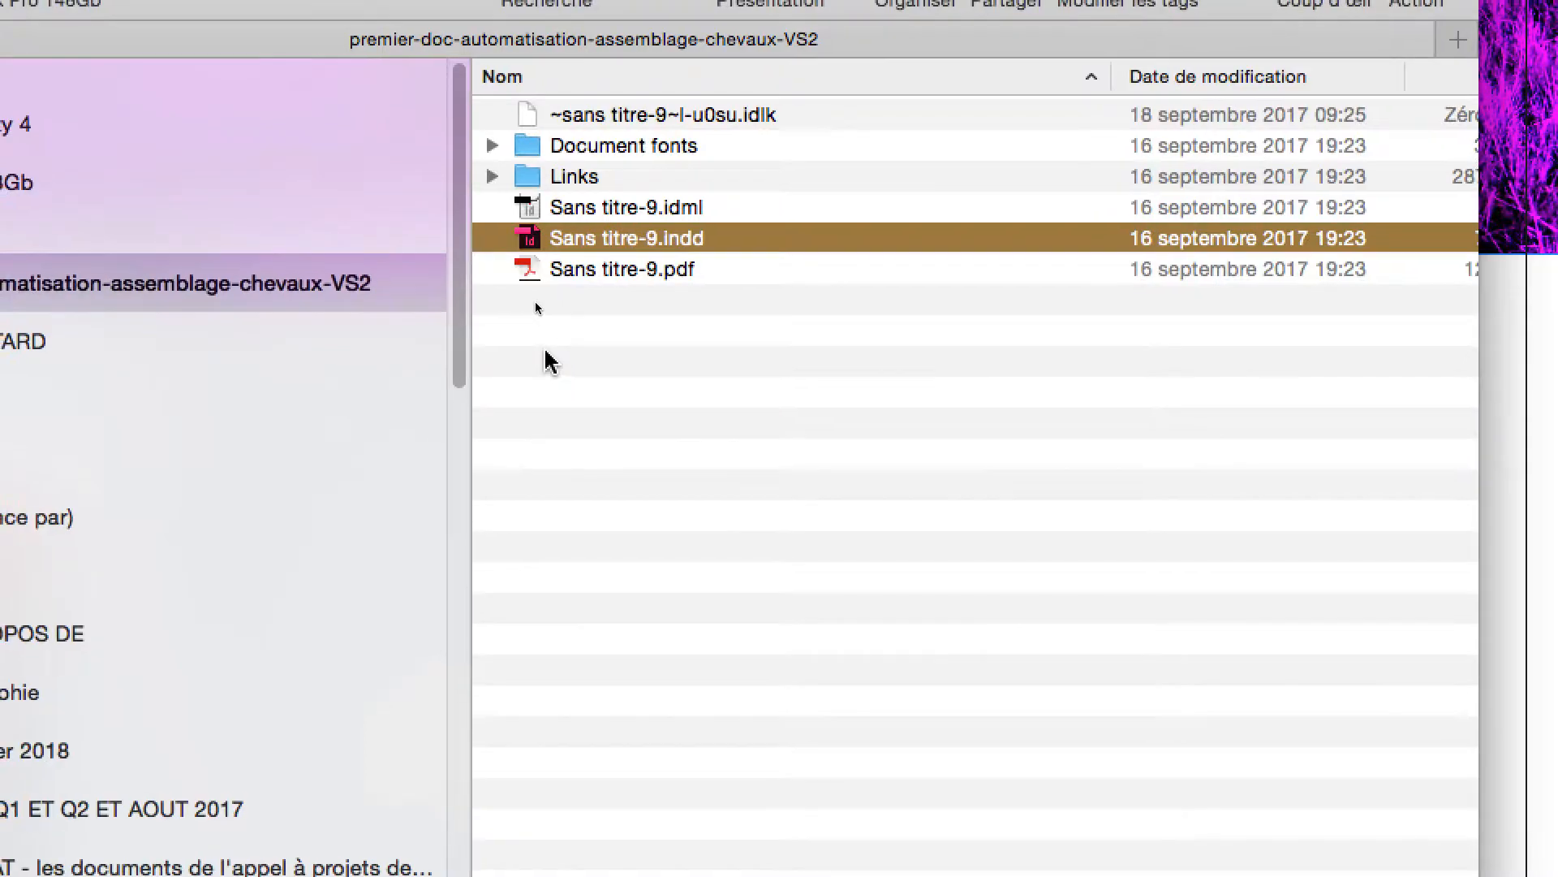
left_click(547, 352)
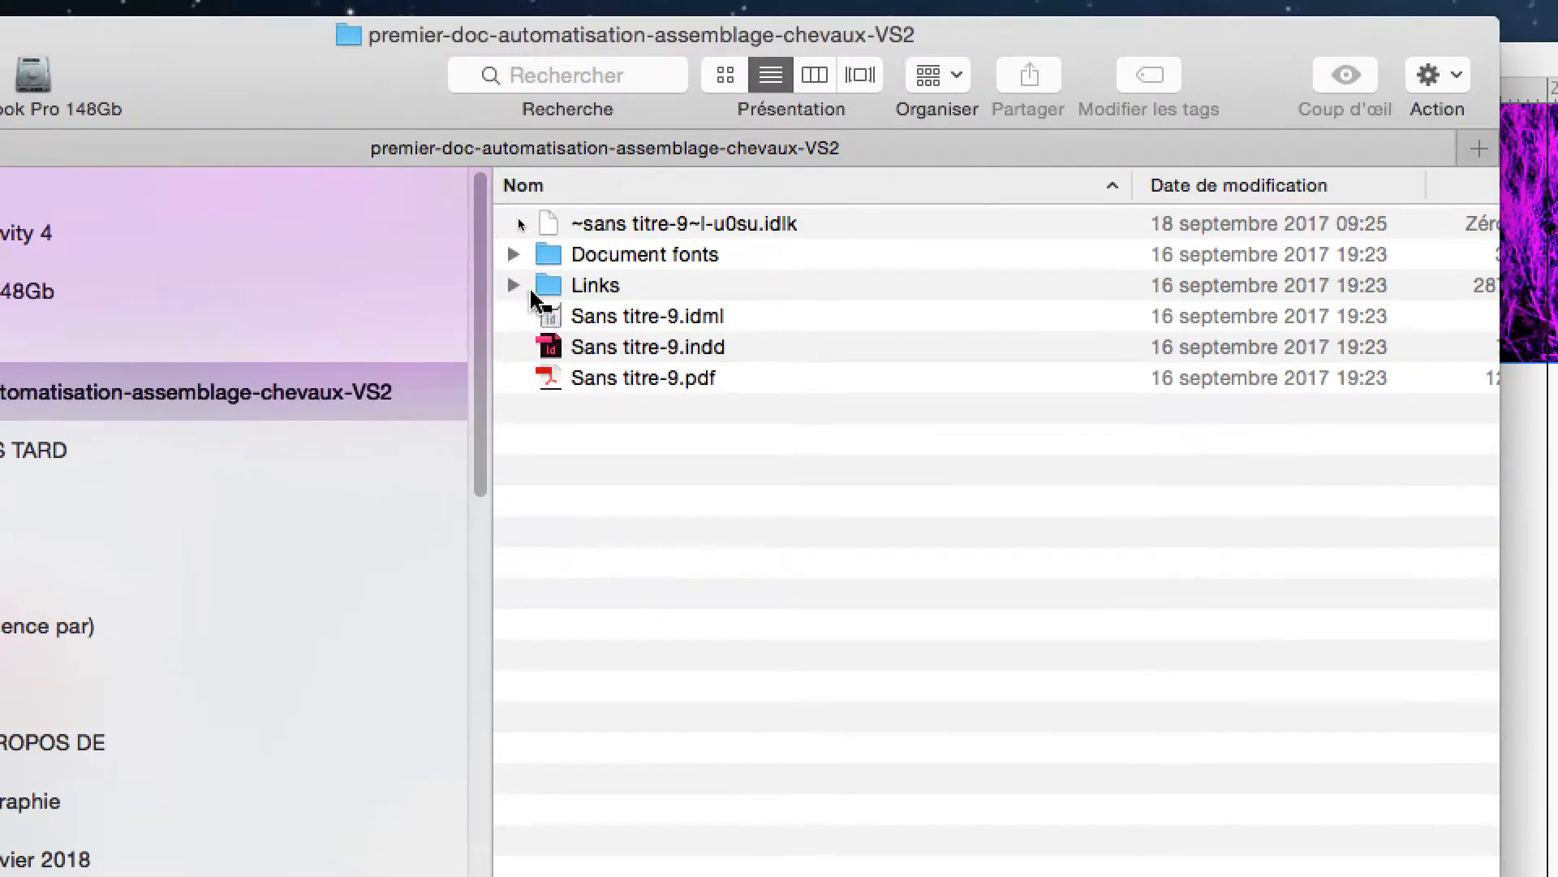
- Expand the Links folder and open texte-article-nature-01.rtf in TextEdit
left_click(524, 287)
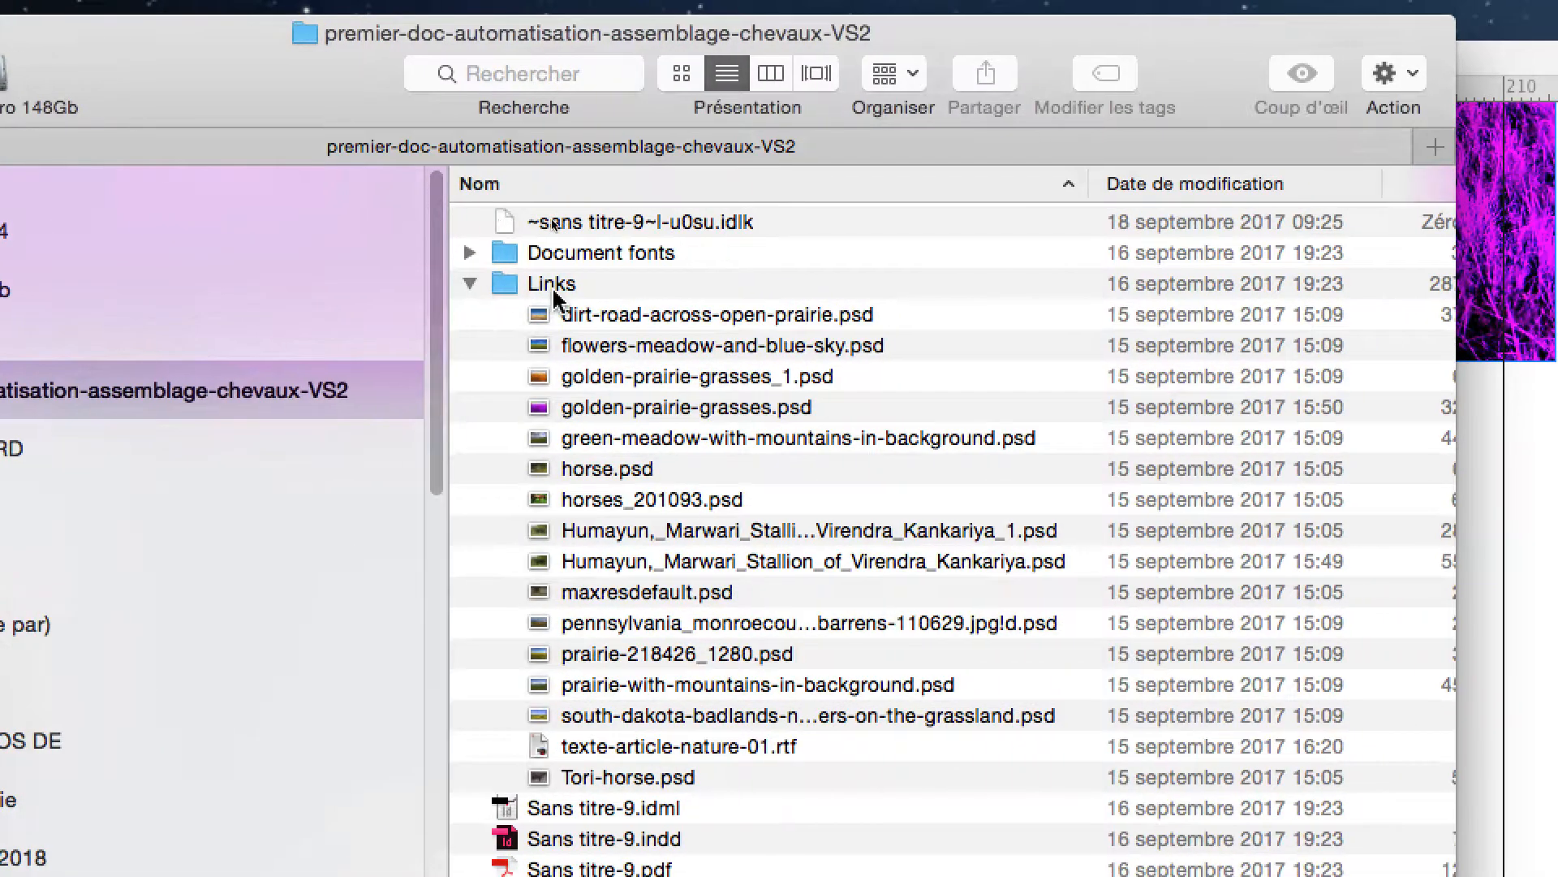
left_click(610, 294)
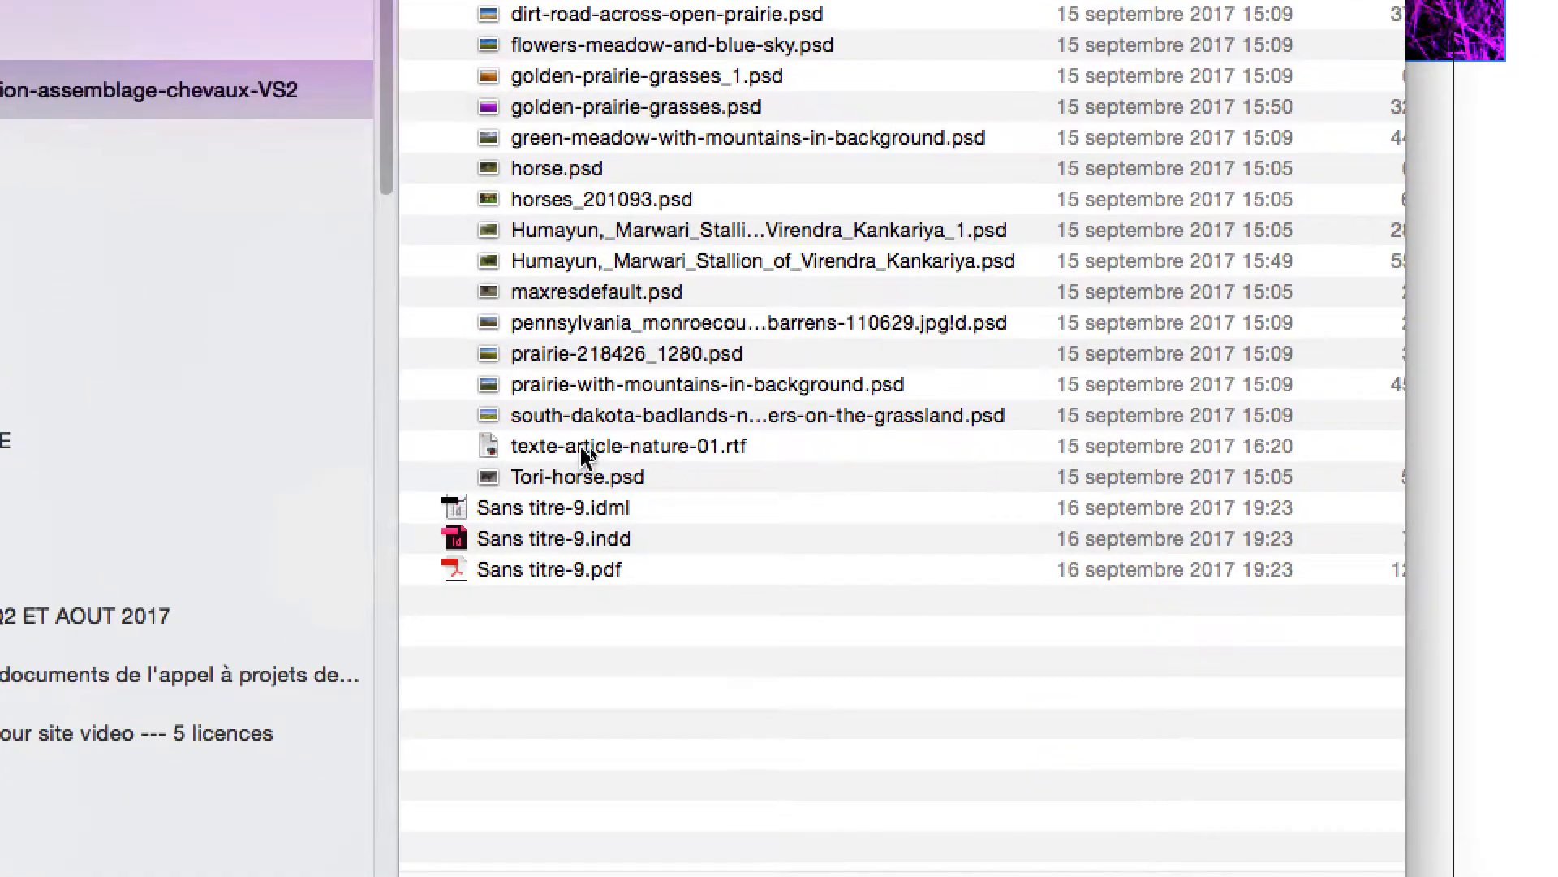
left_click(640, 748)
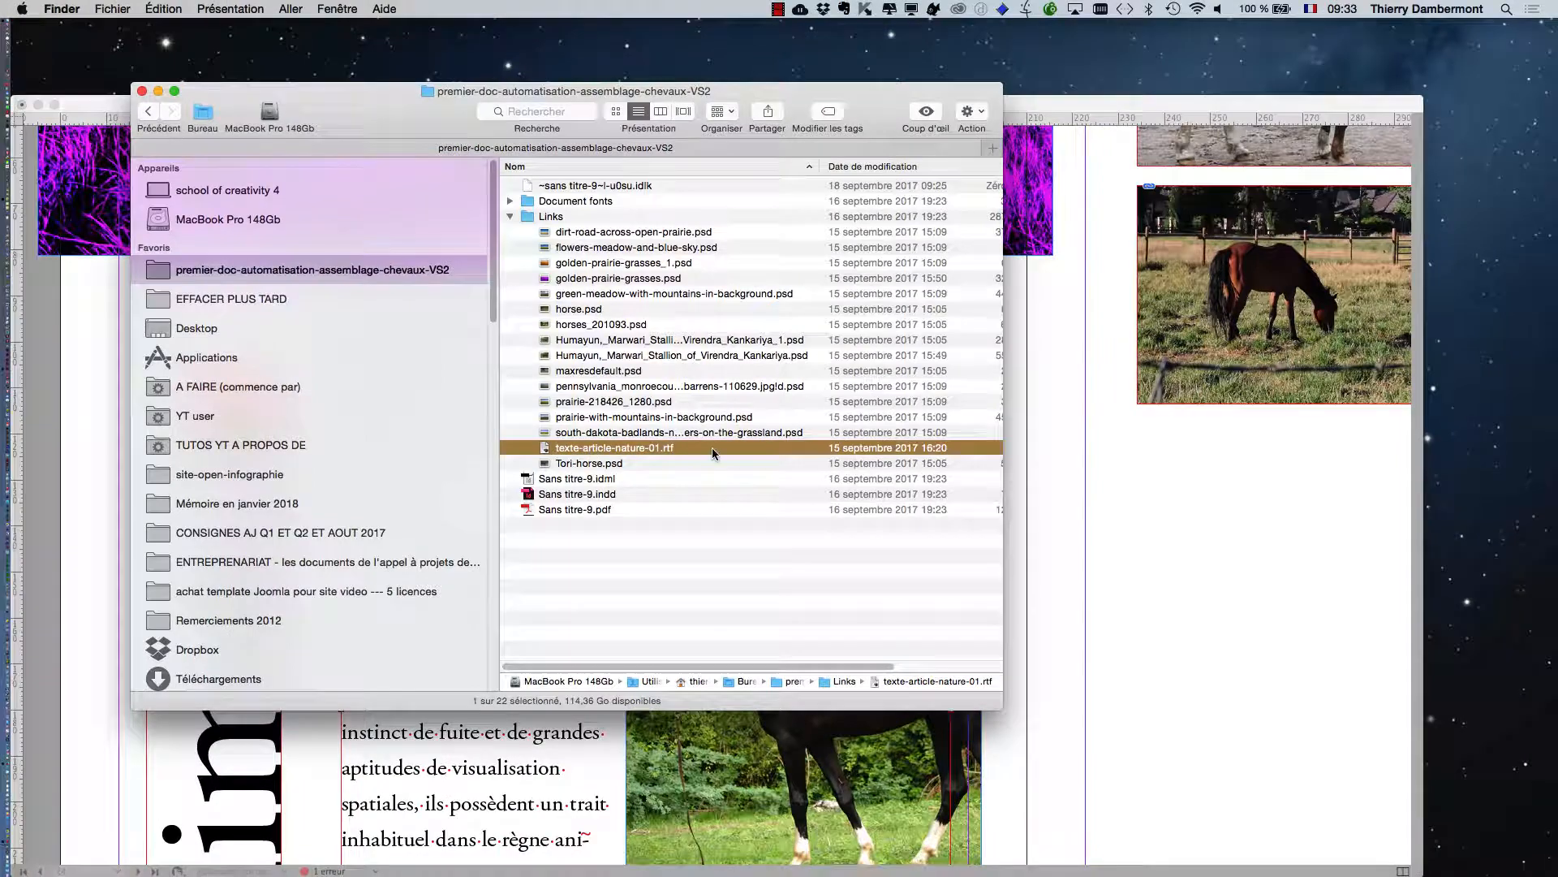
double_click(713, 449)
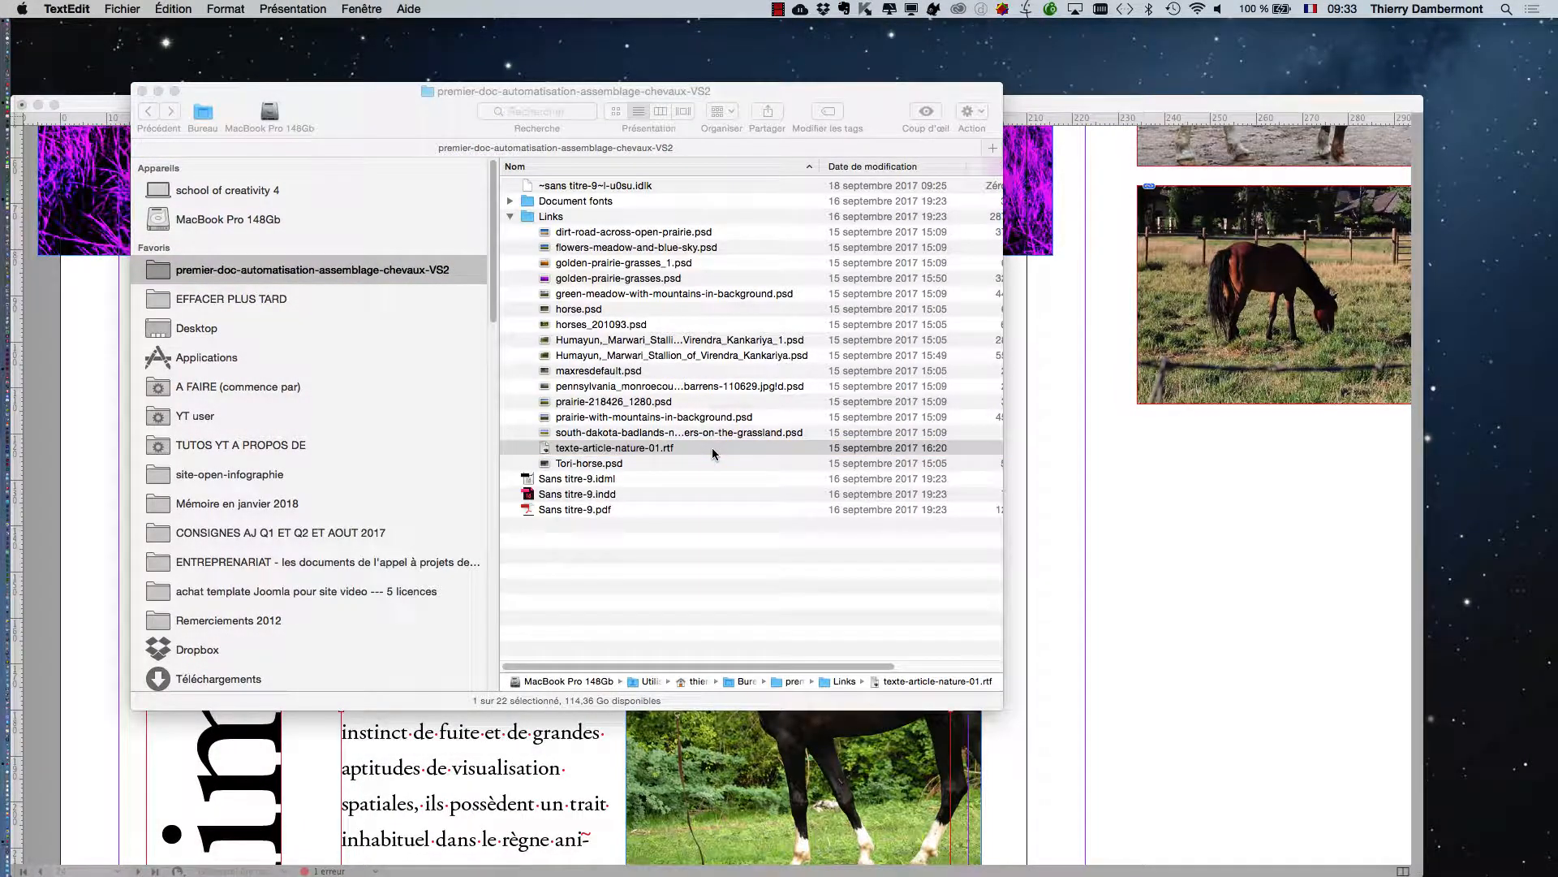
- Move the text window aside and insert ", ou "viande à lasagnes"," after the opening "Le cheval" in texte-article-nature-01.rtf
left_click_drag(619, 244, 1112, 178)
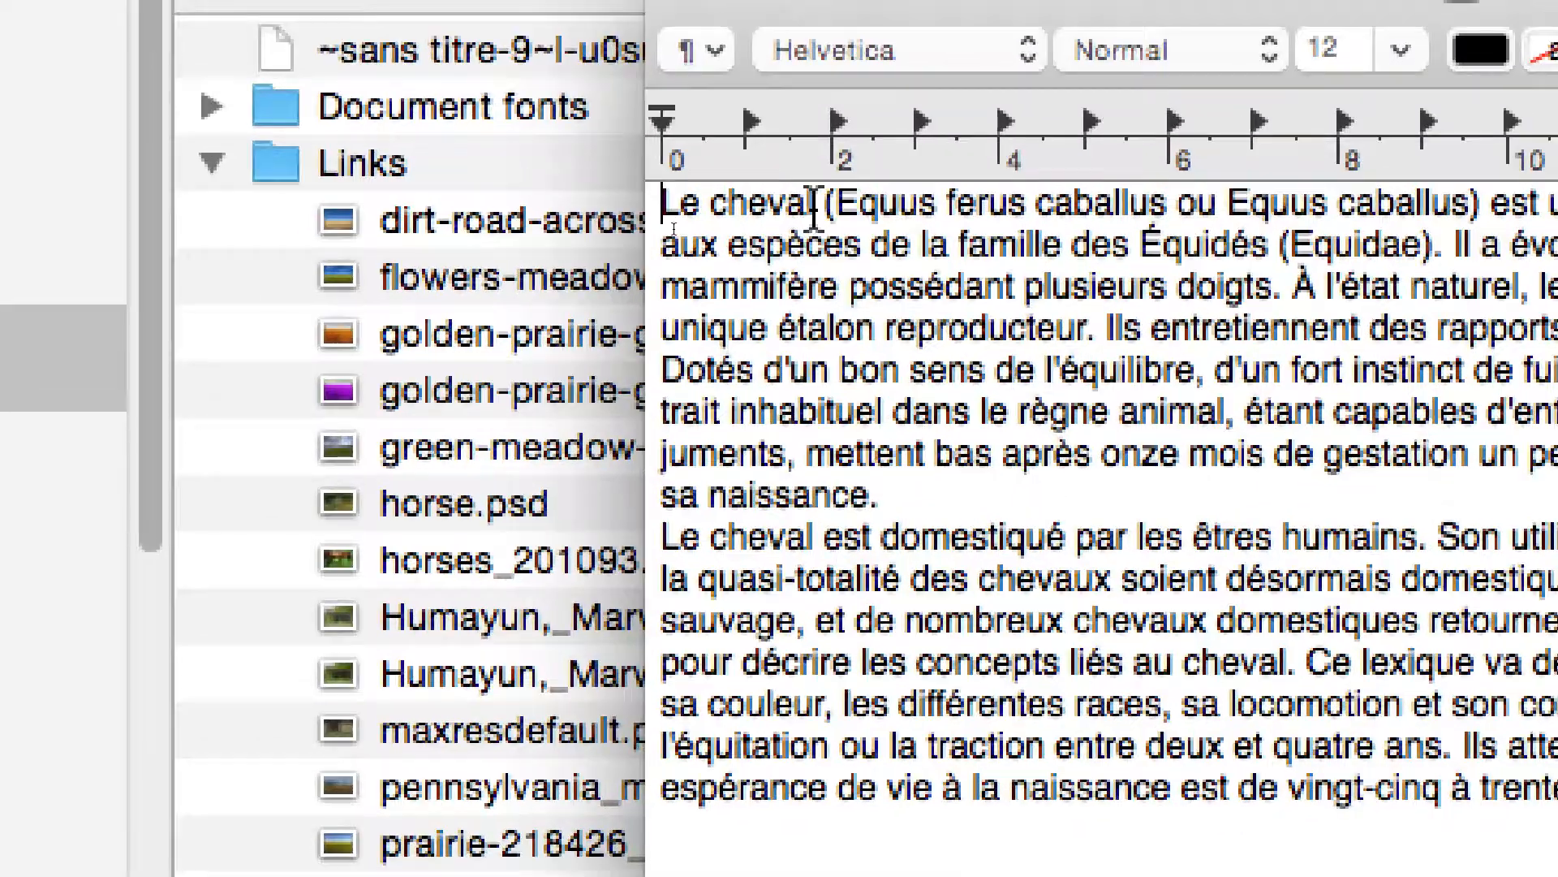
left_click(829, 194)
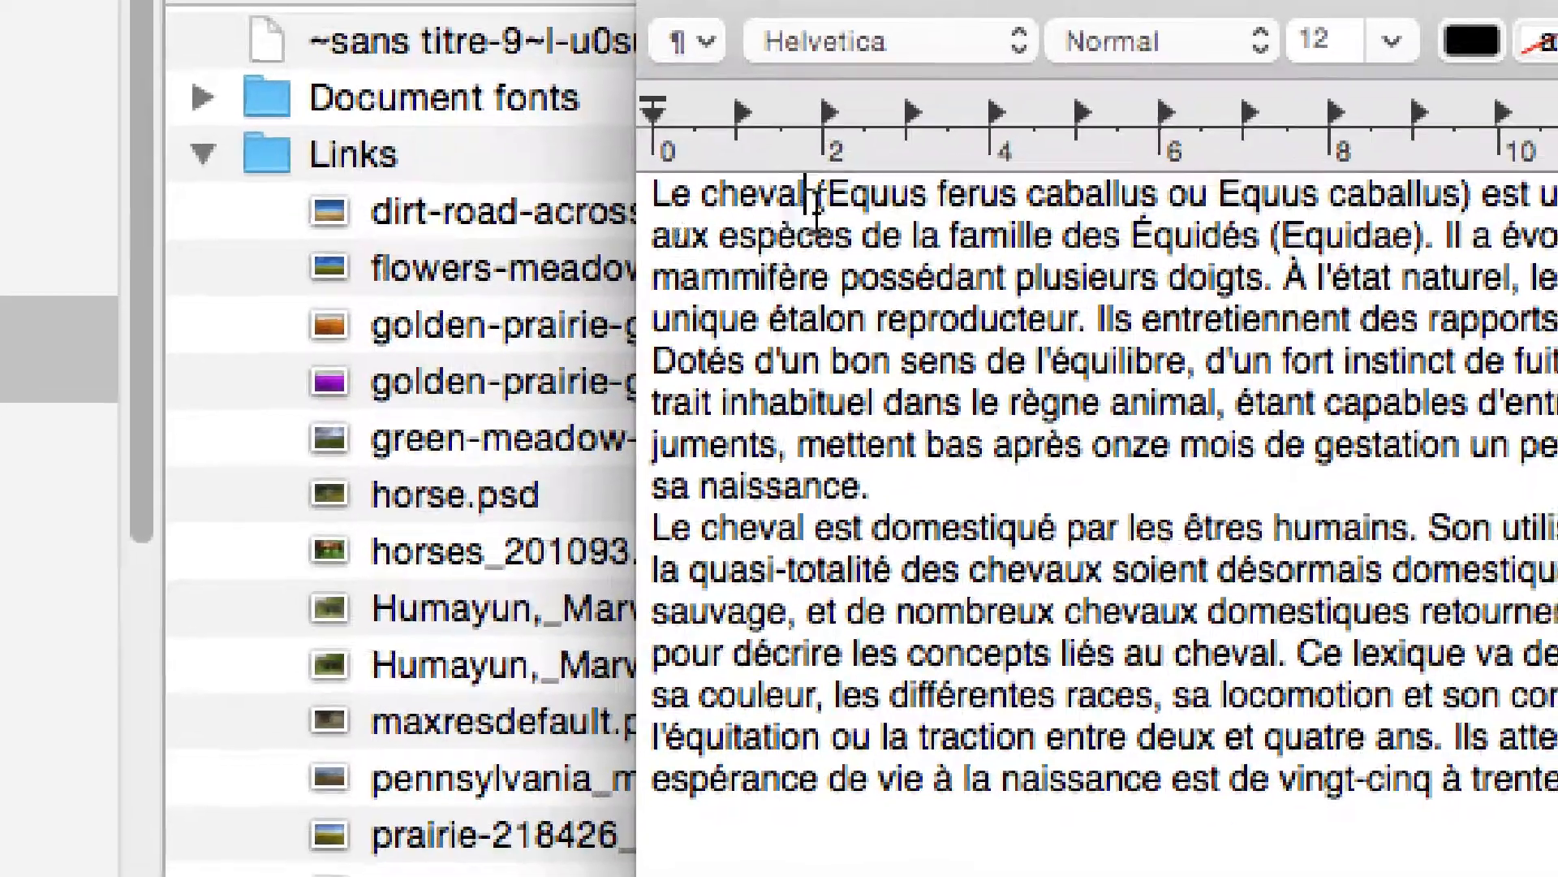
type(", ou")
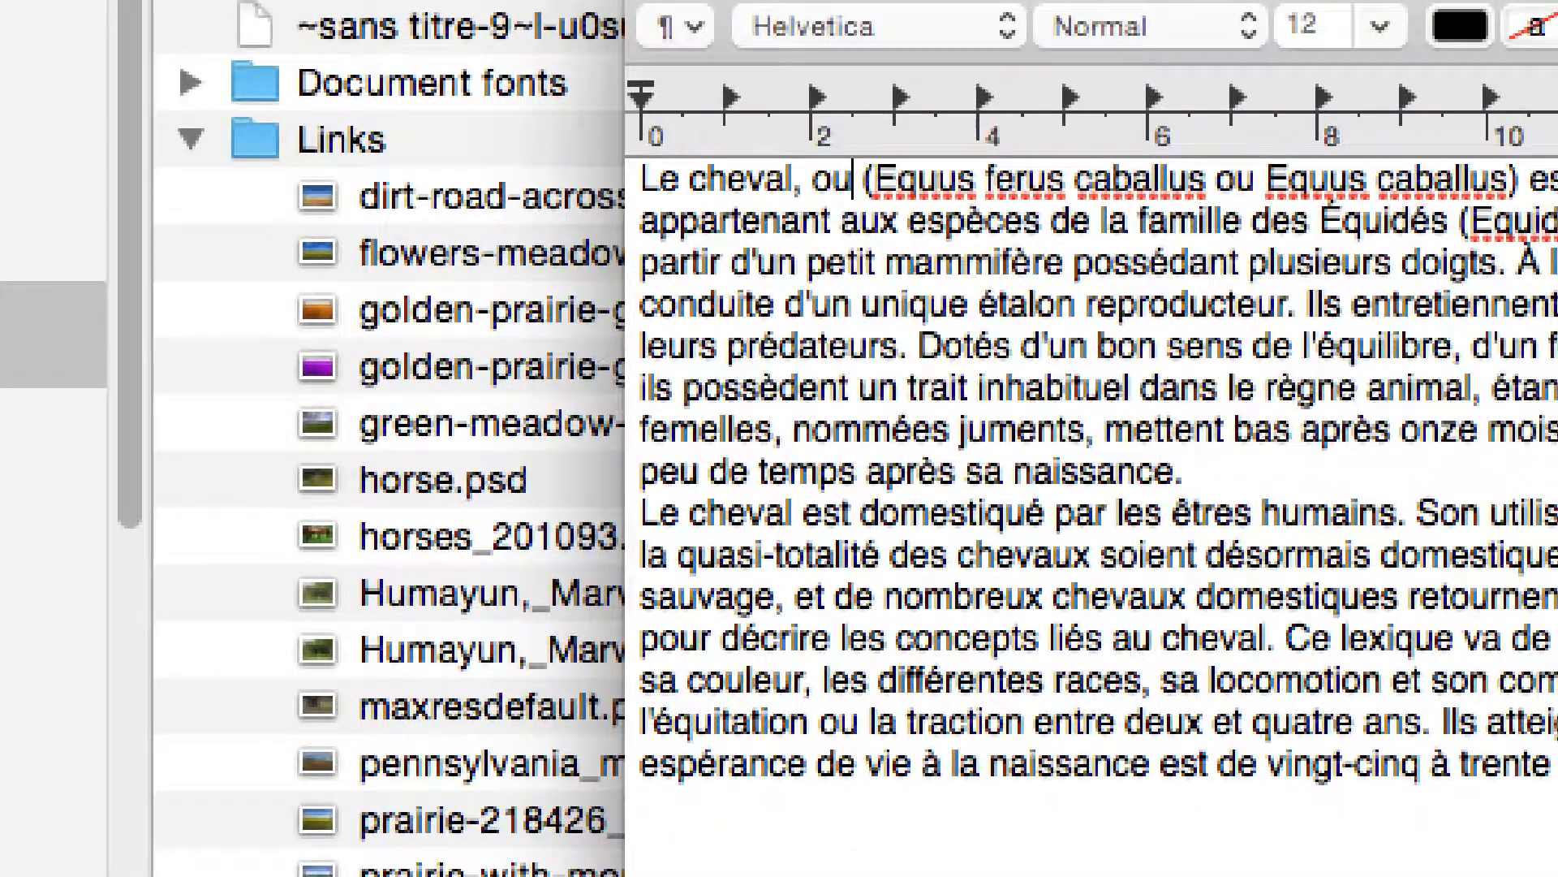
type(" \"")
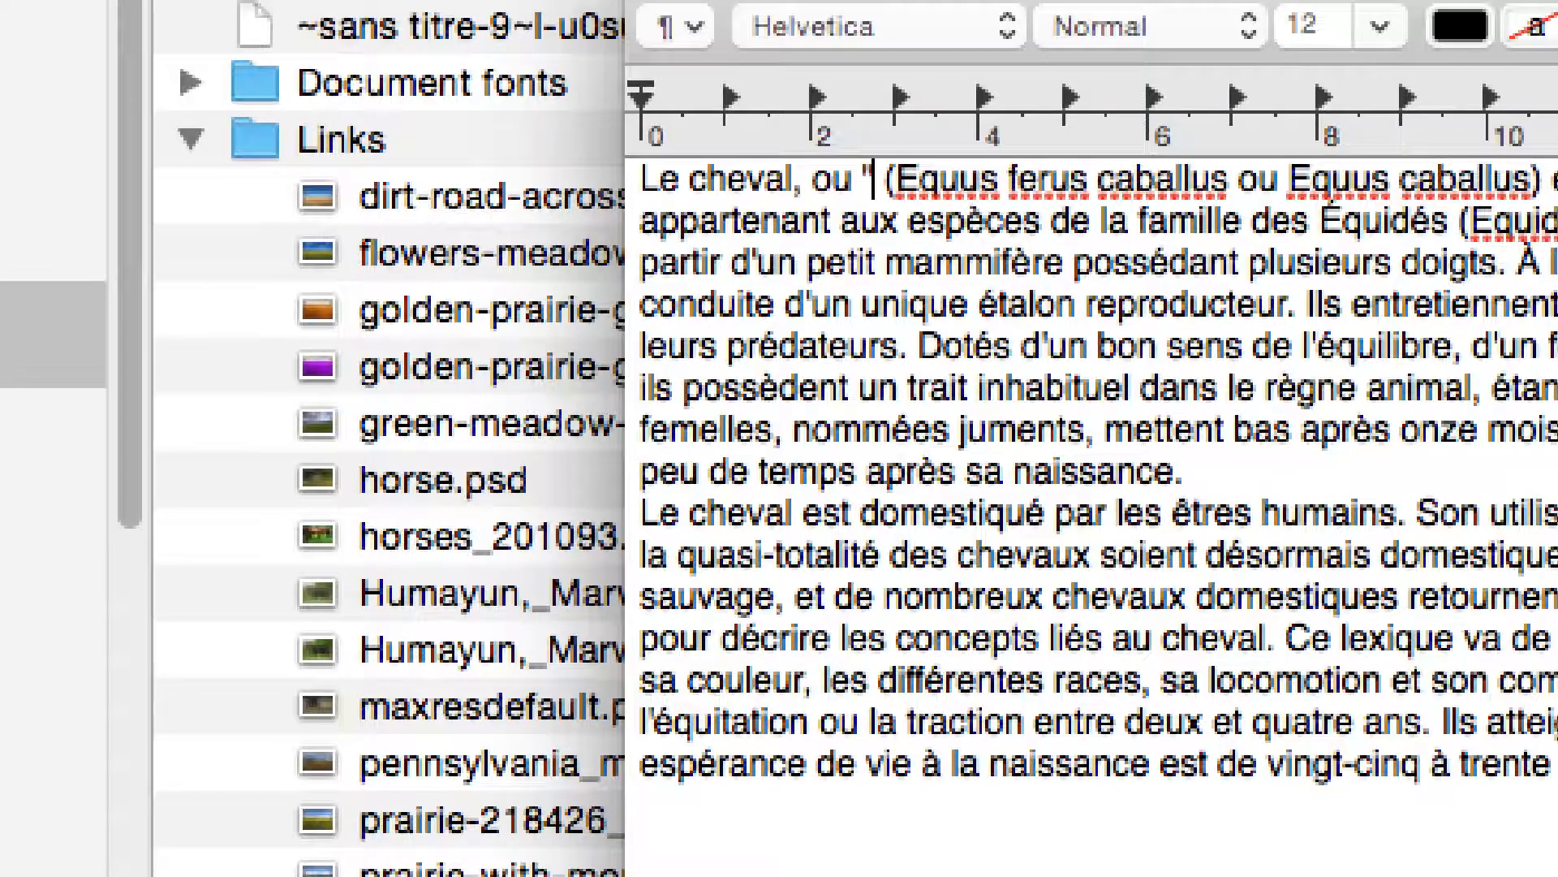
type("viande à lasag")
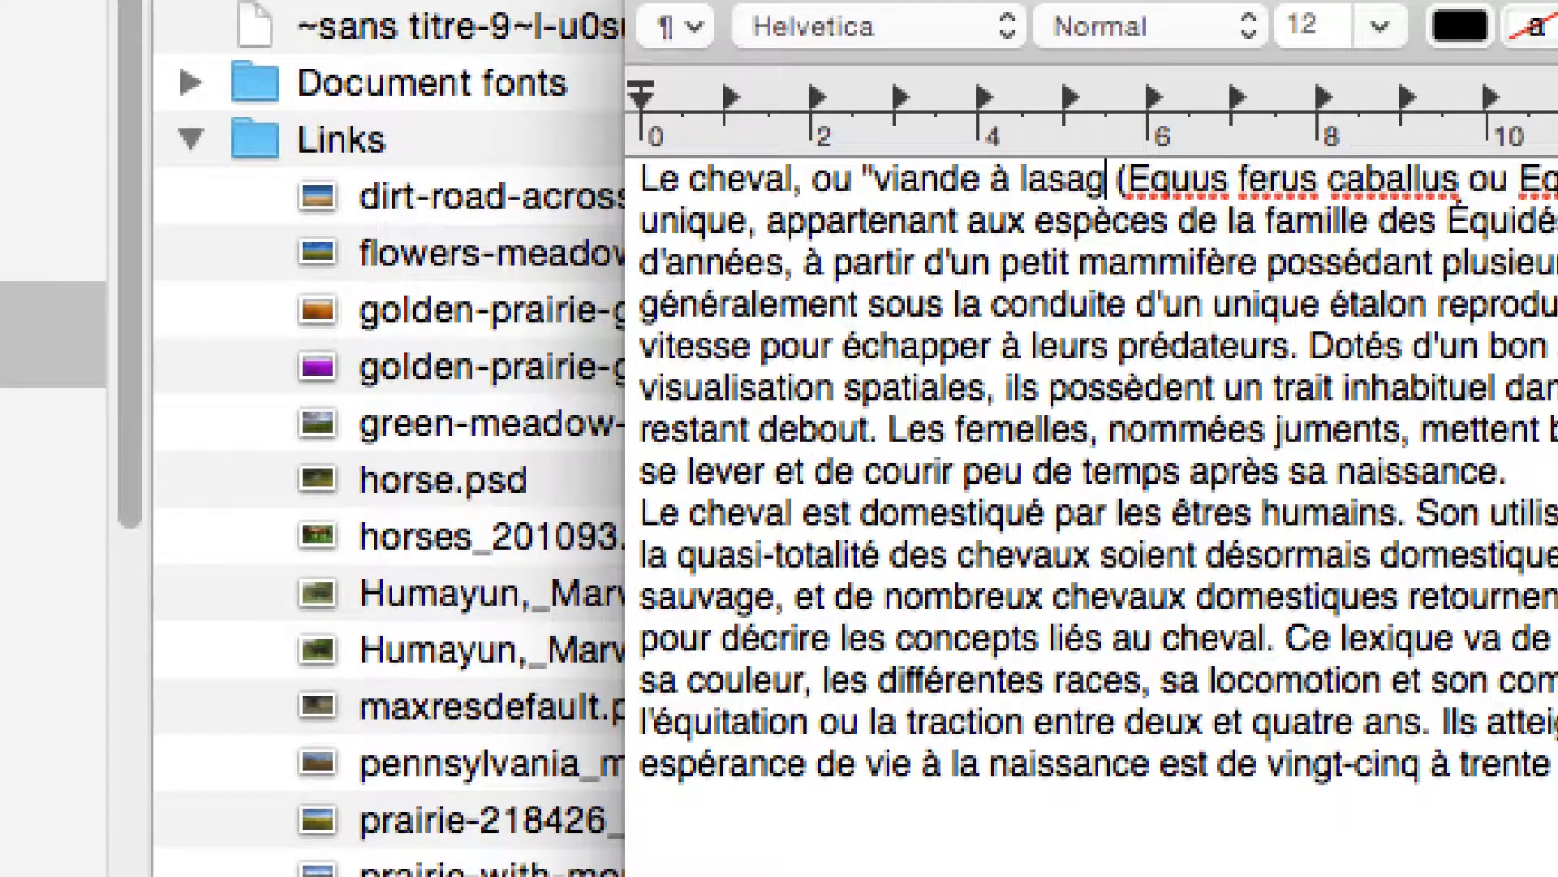
type("nes\",")
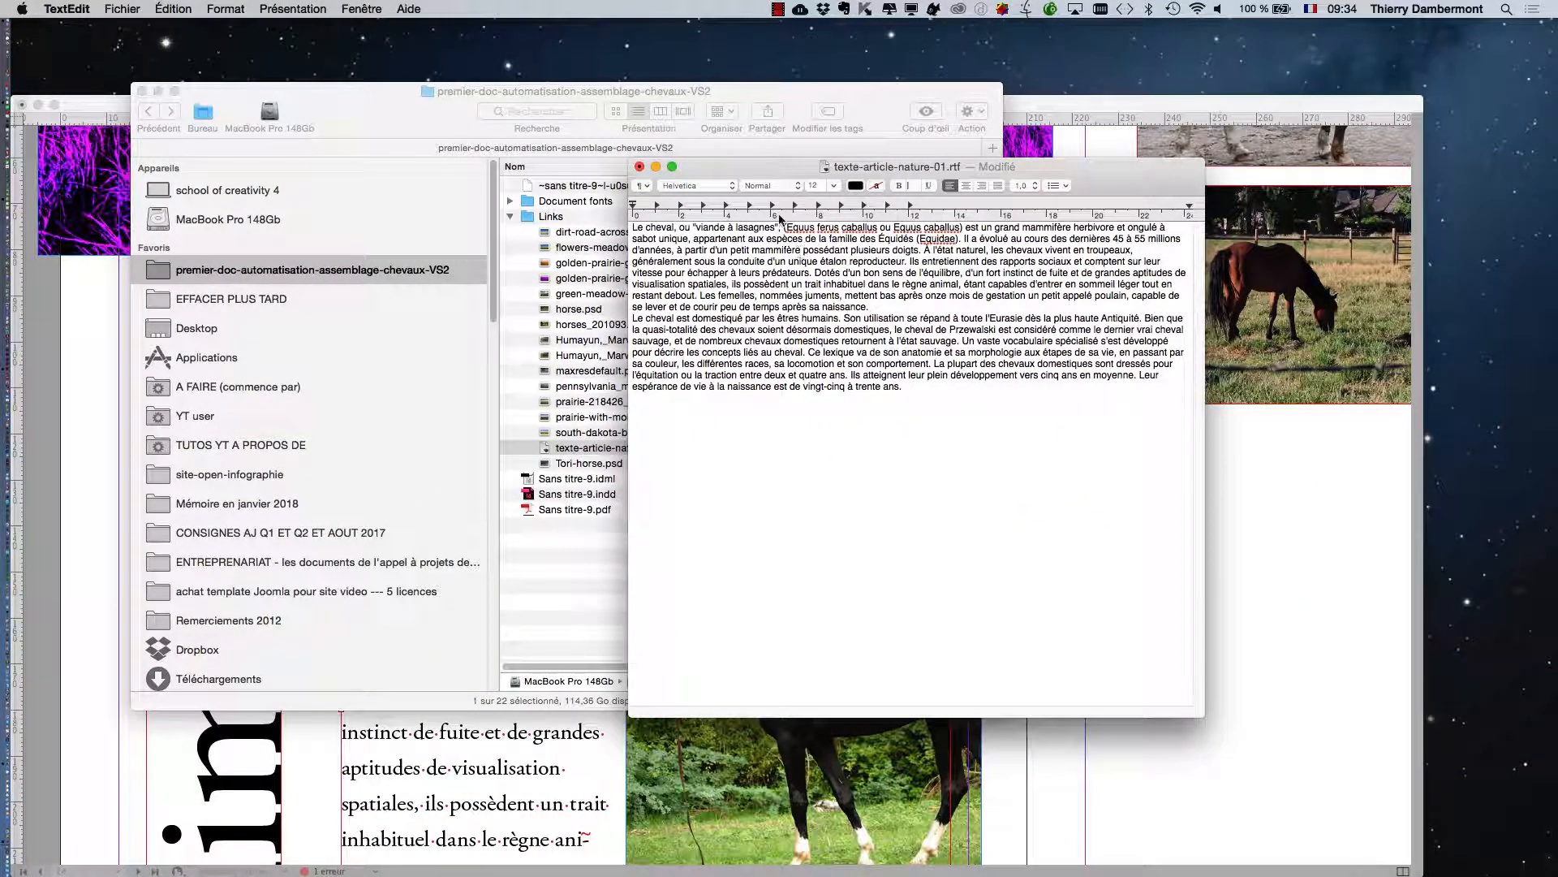
- Move the text window clear of the file list, then save and close texte-article-nature-01.rtf
left_click_drag(779, 167, 1027, 209)
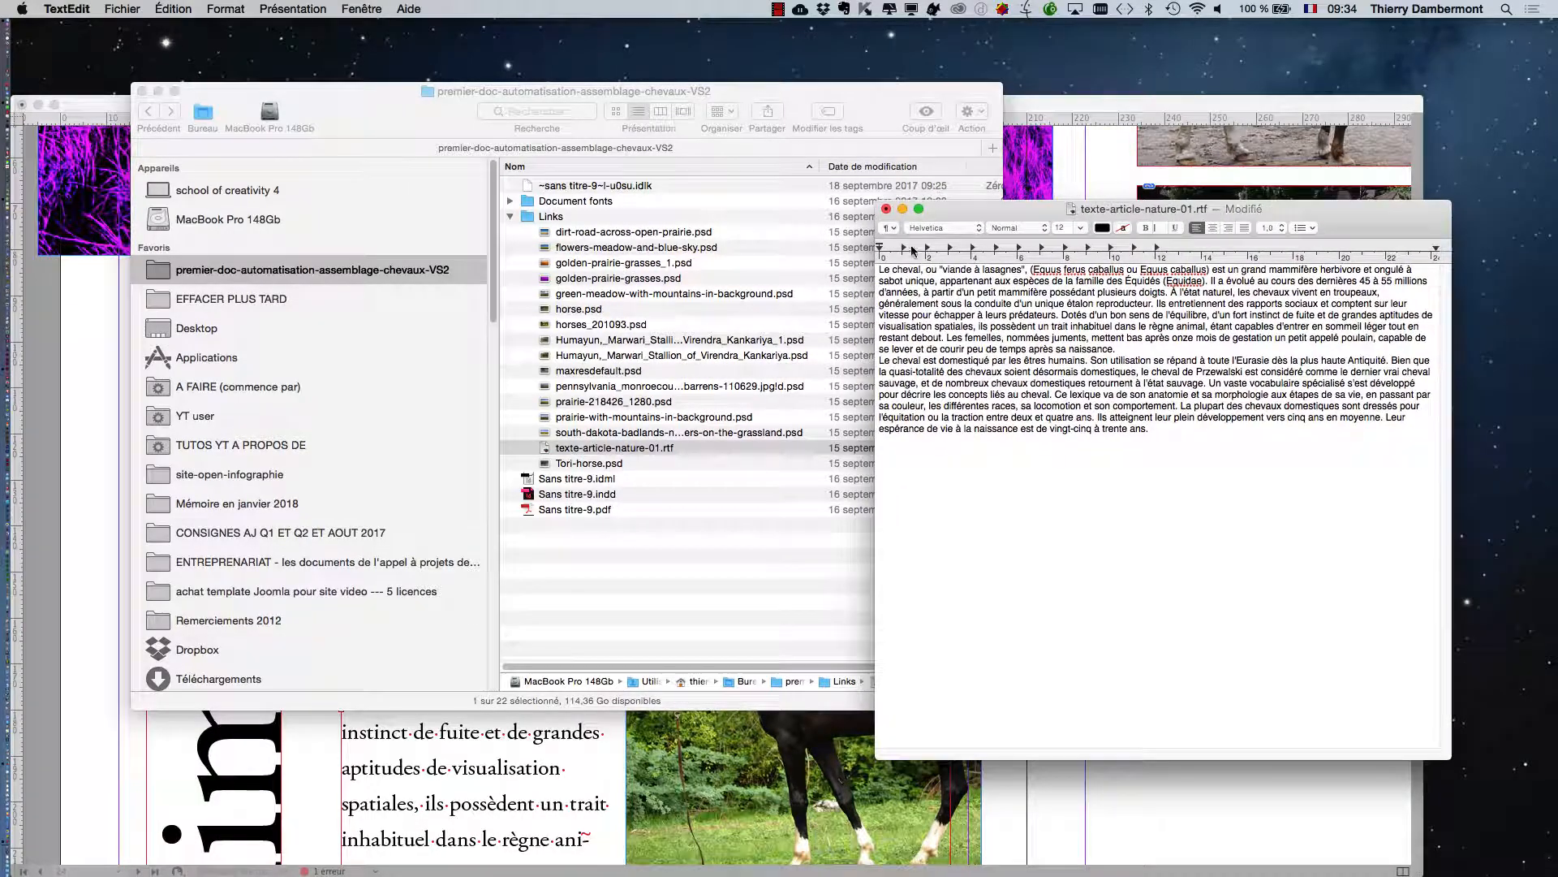
left_click(122, 9)
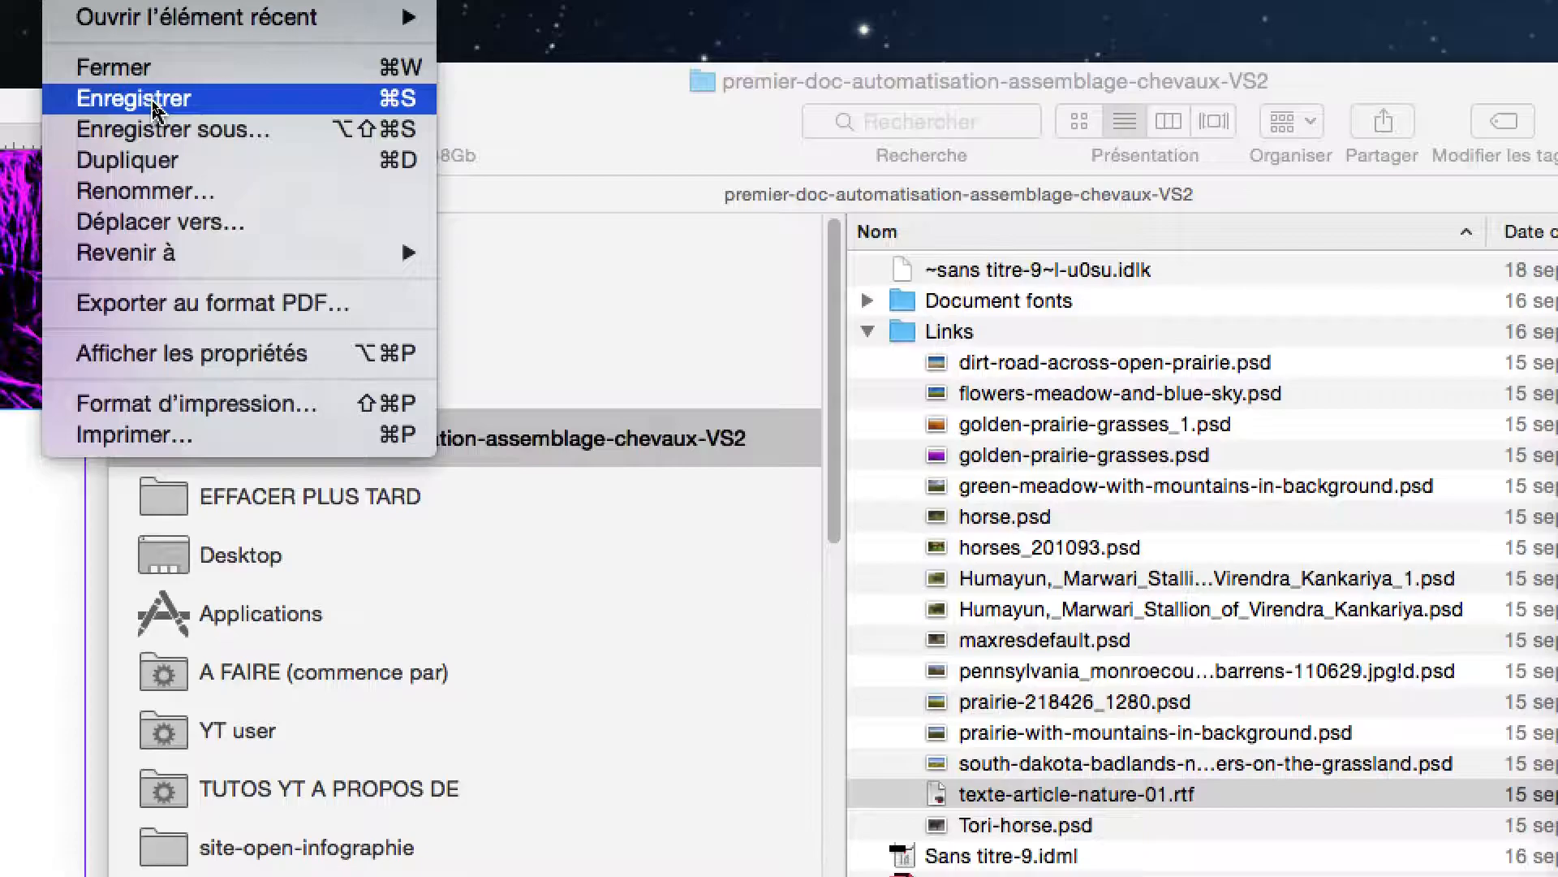
left_click(153, 104)
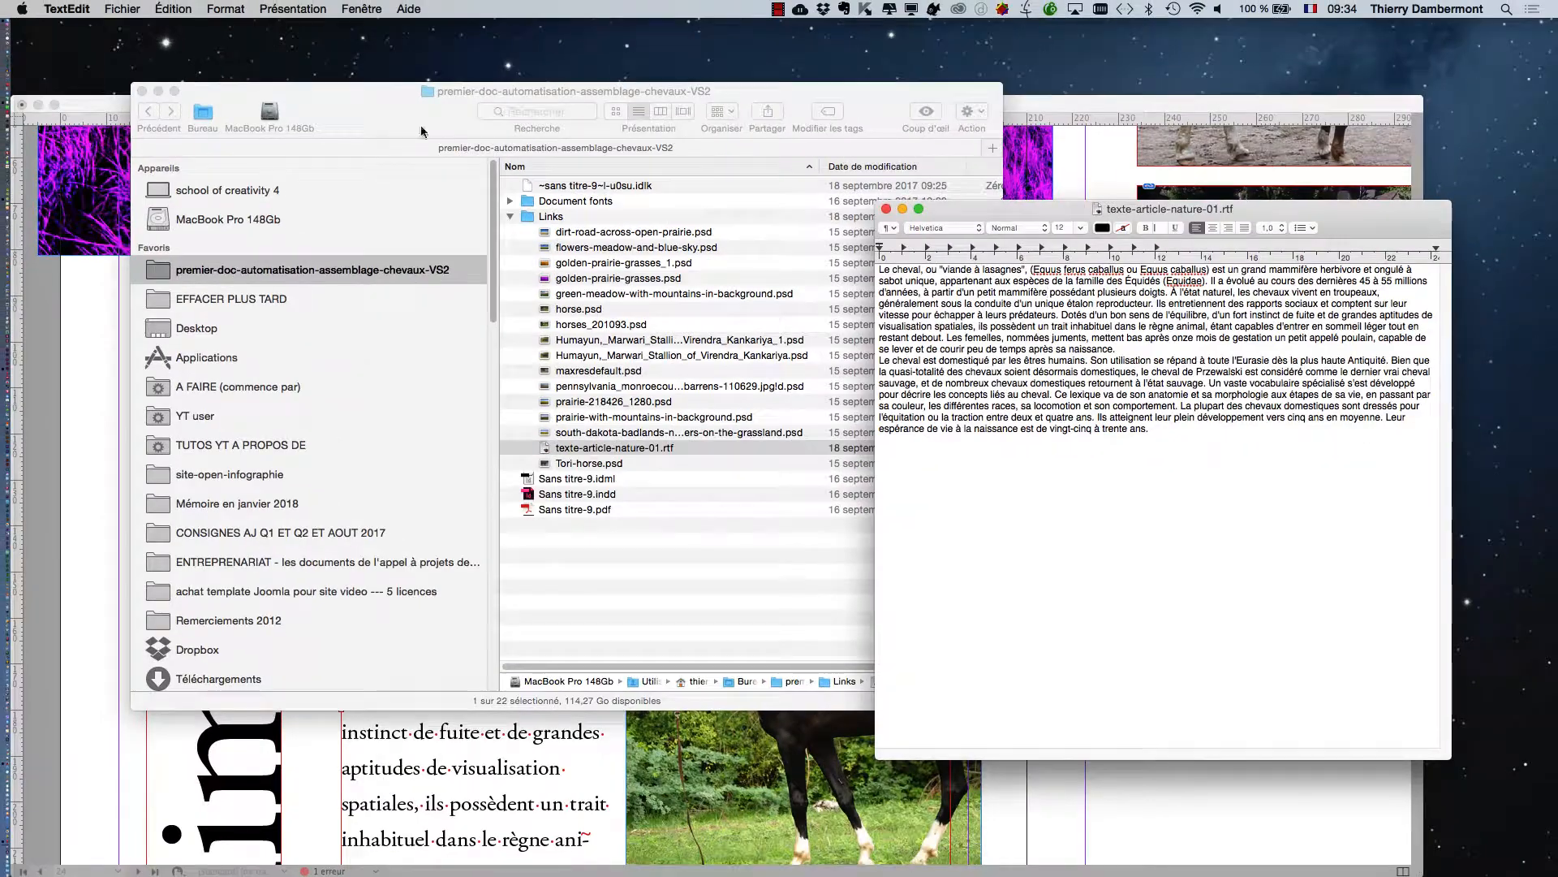
left_click(886, 208)
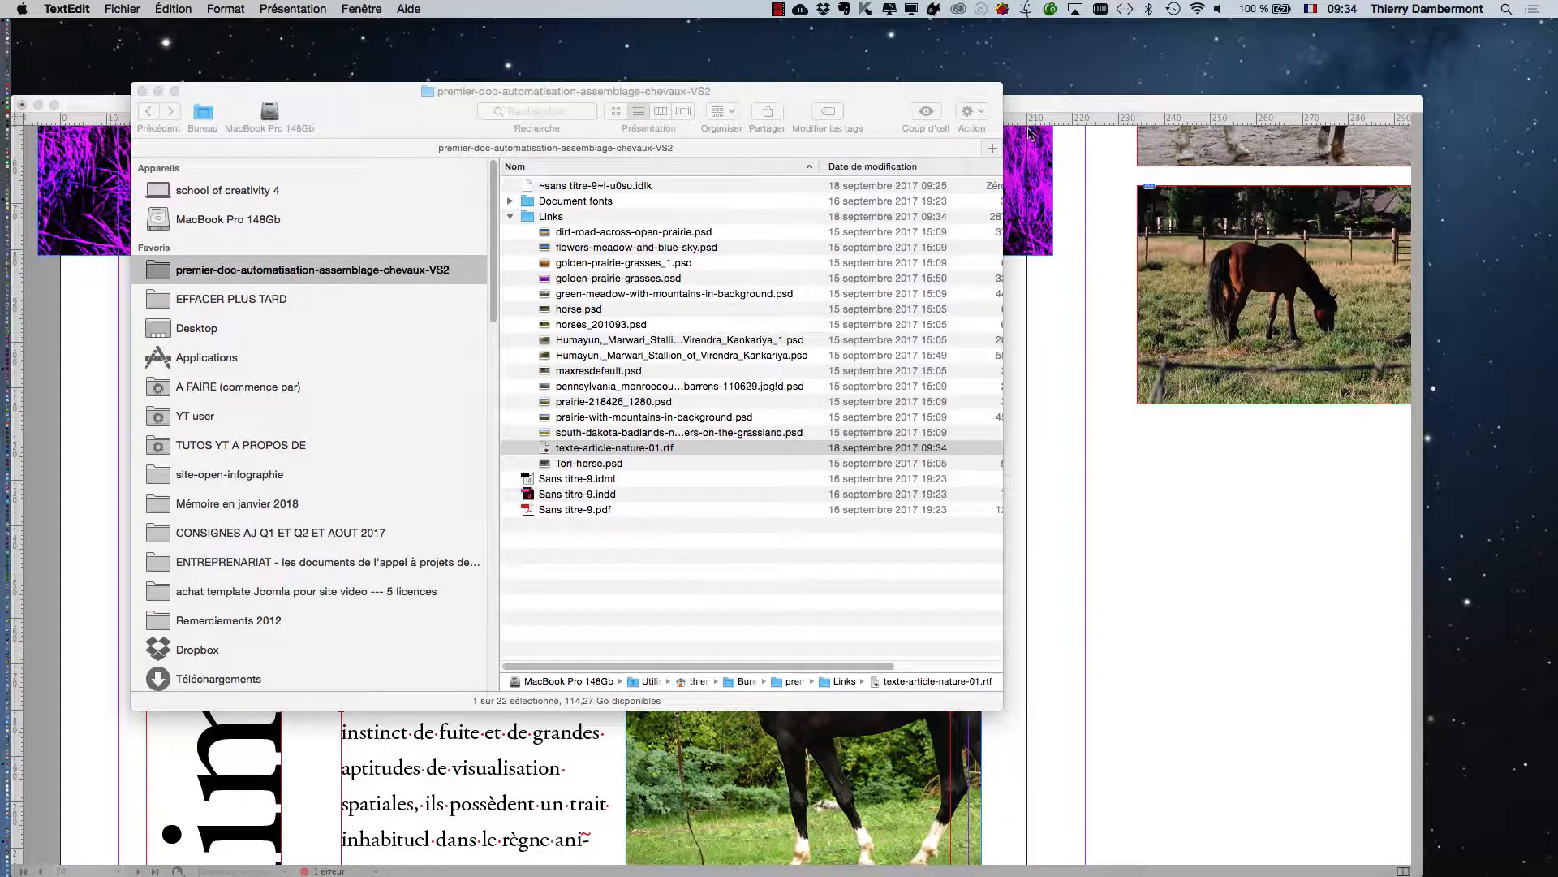
- Switch to InDesign and update the modified texte-article-nature-01.rtf link, accepting the loss of the edits made in the layout
left_click(1043, 99)
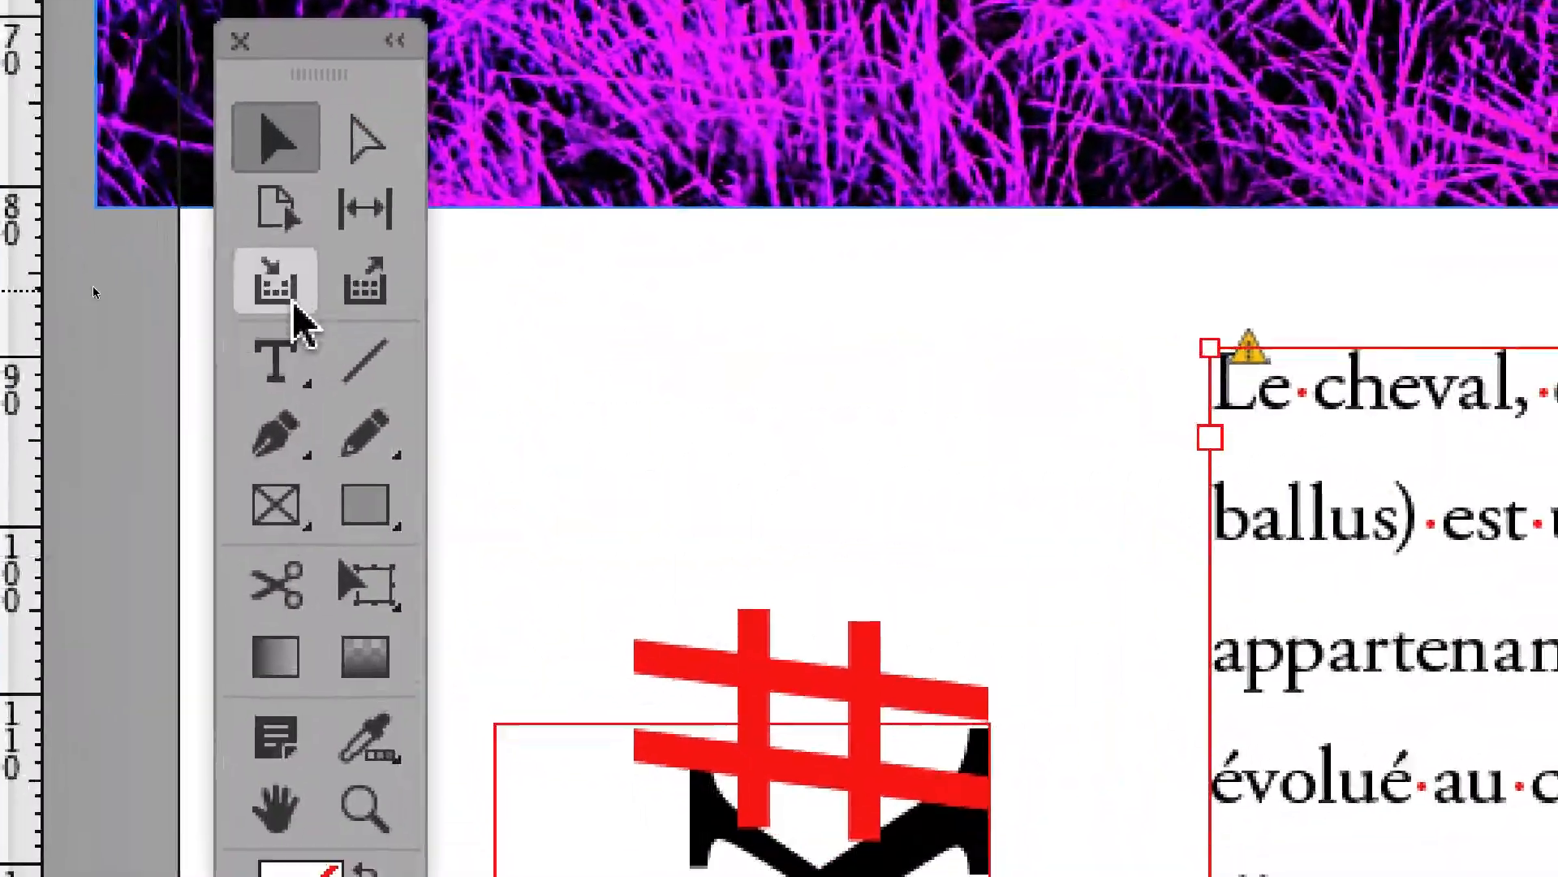
left_click(243, 333)
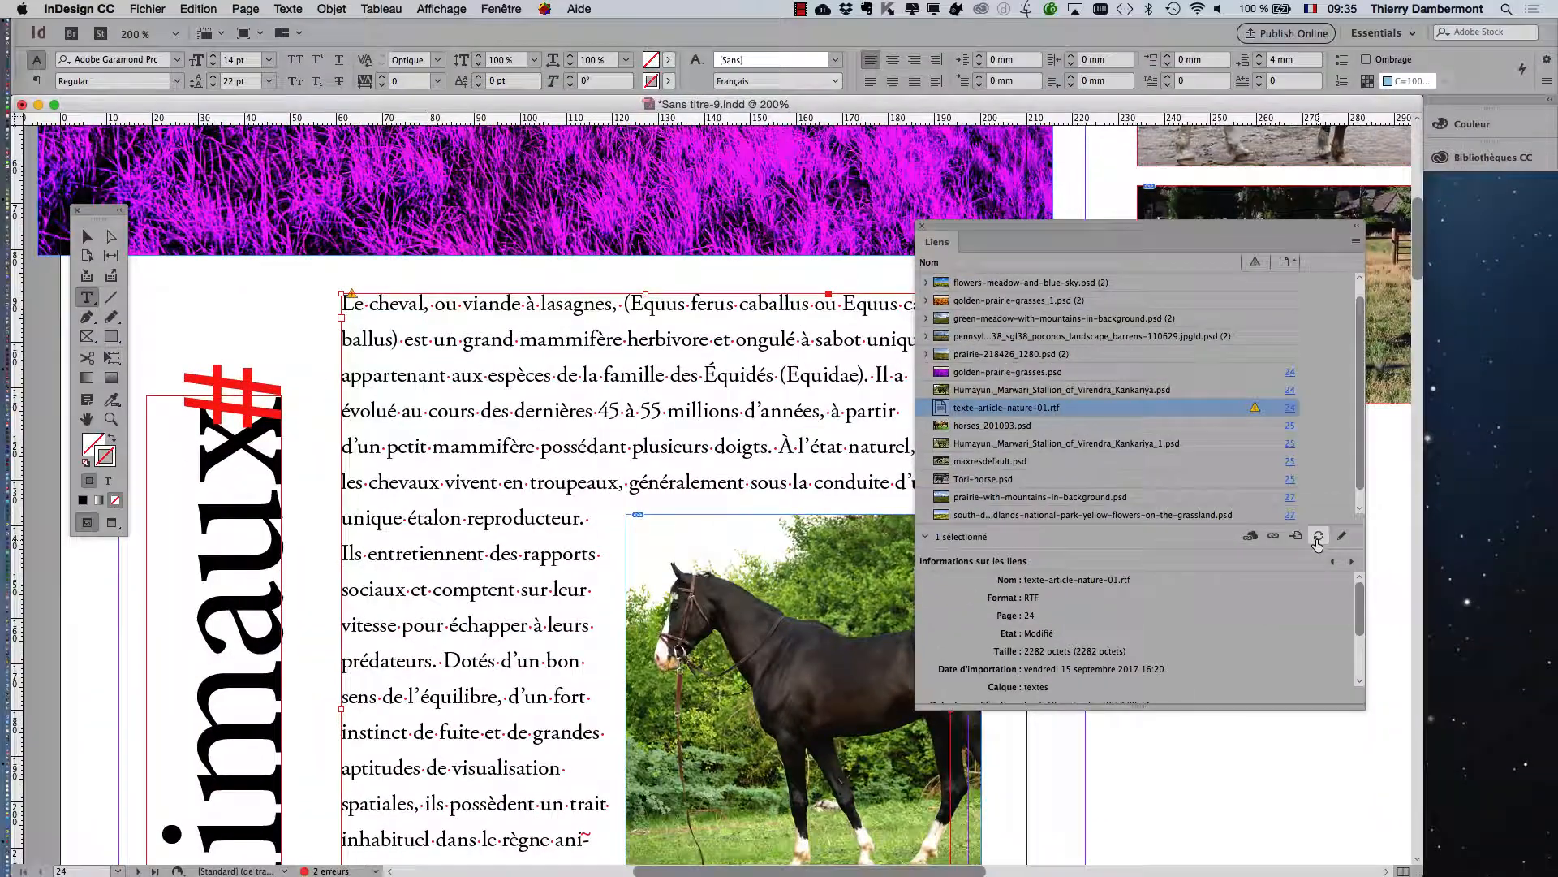
left_click(1306, 526)
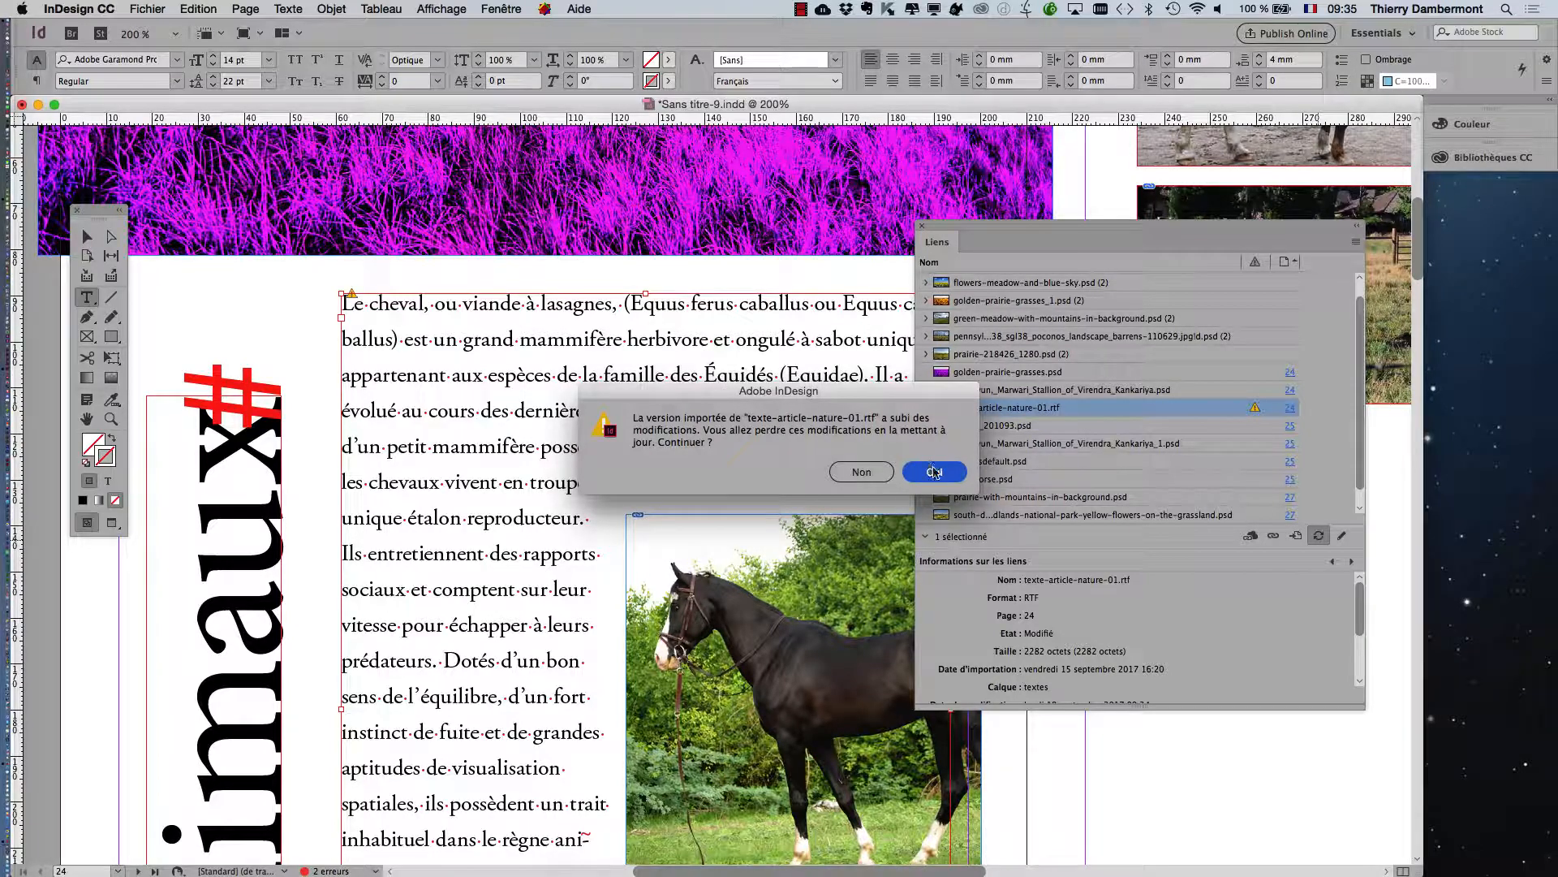
left_click(934, 473)
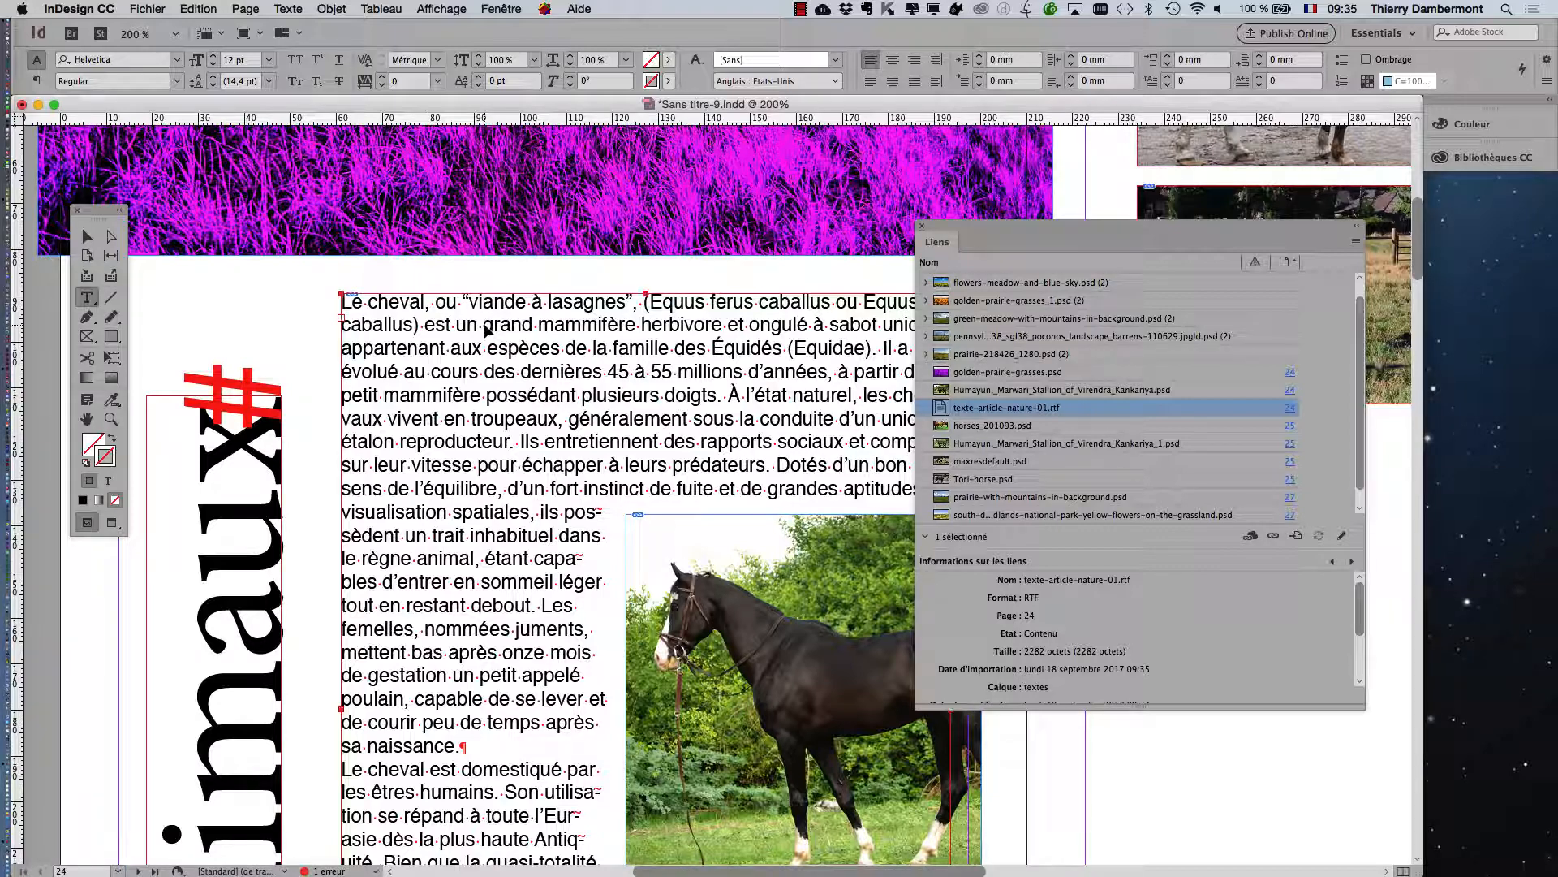
- Reopen texte-article-nature-01.rtf from Finder and replace 'ou "viande à lasagnes",' after "Le cheval," with "et le petit poney,"
key("super+Tab")
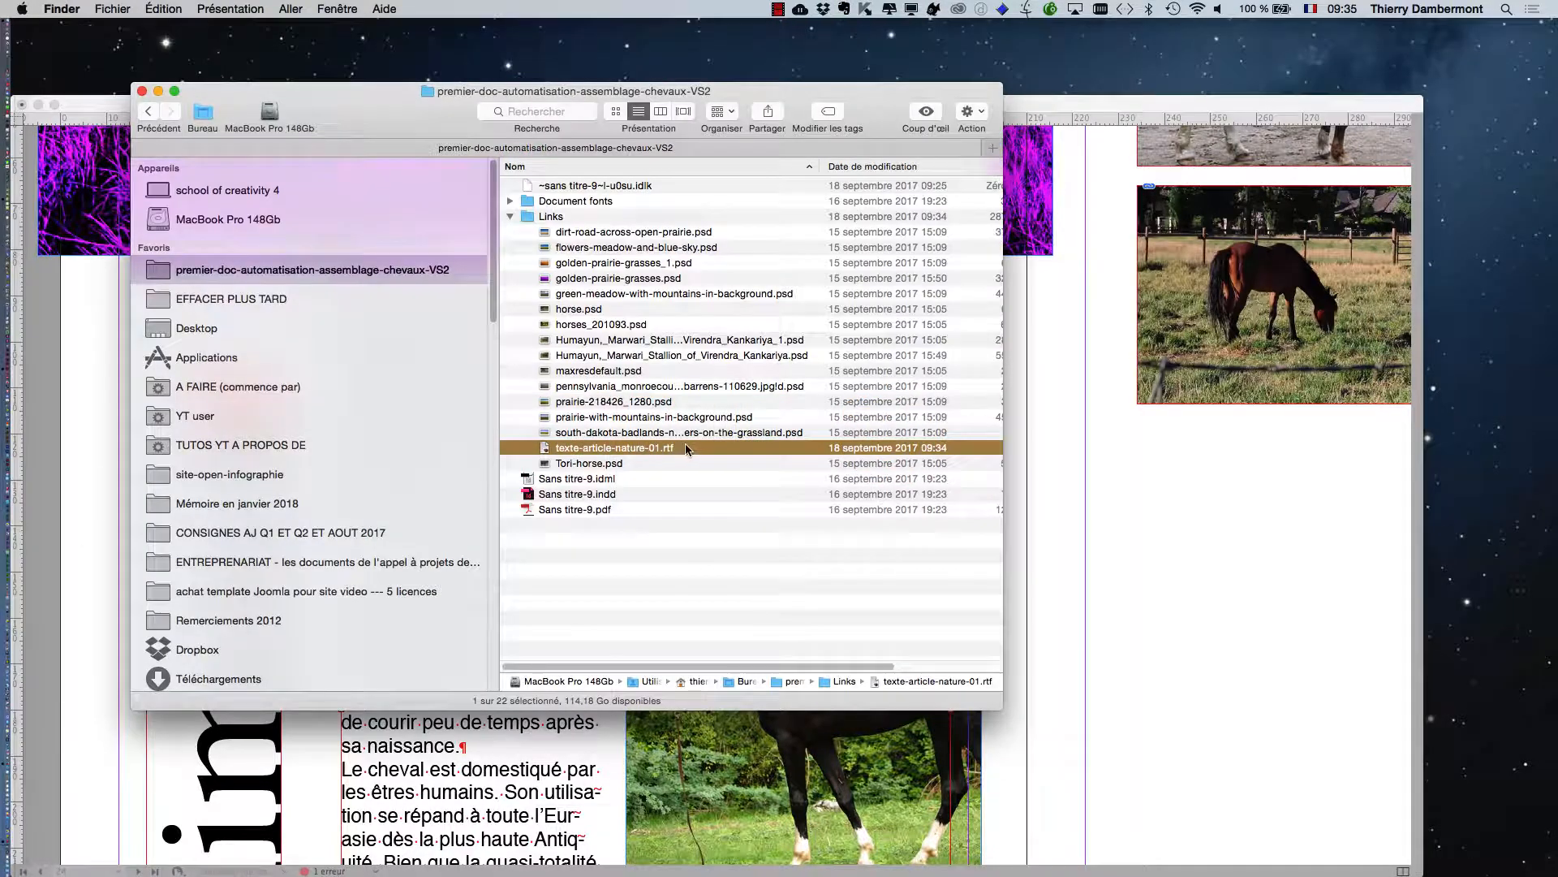
double_click(688, 448)
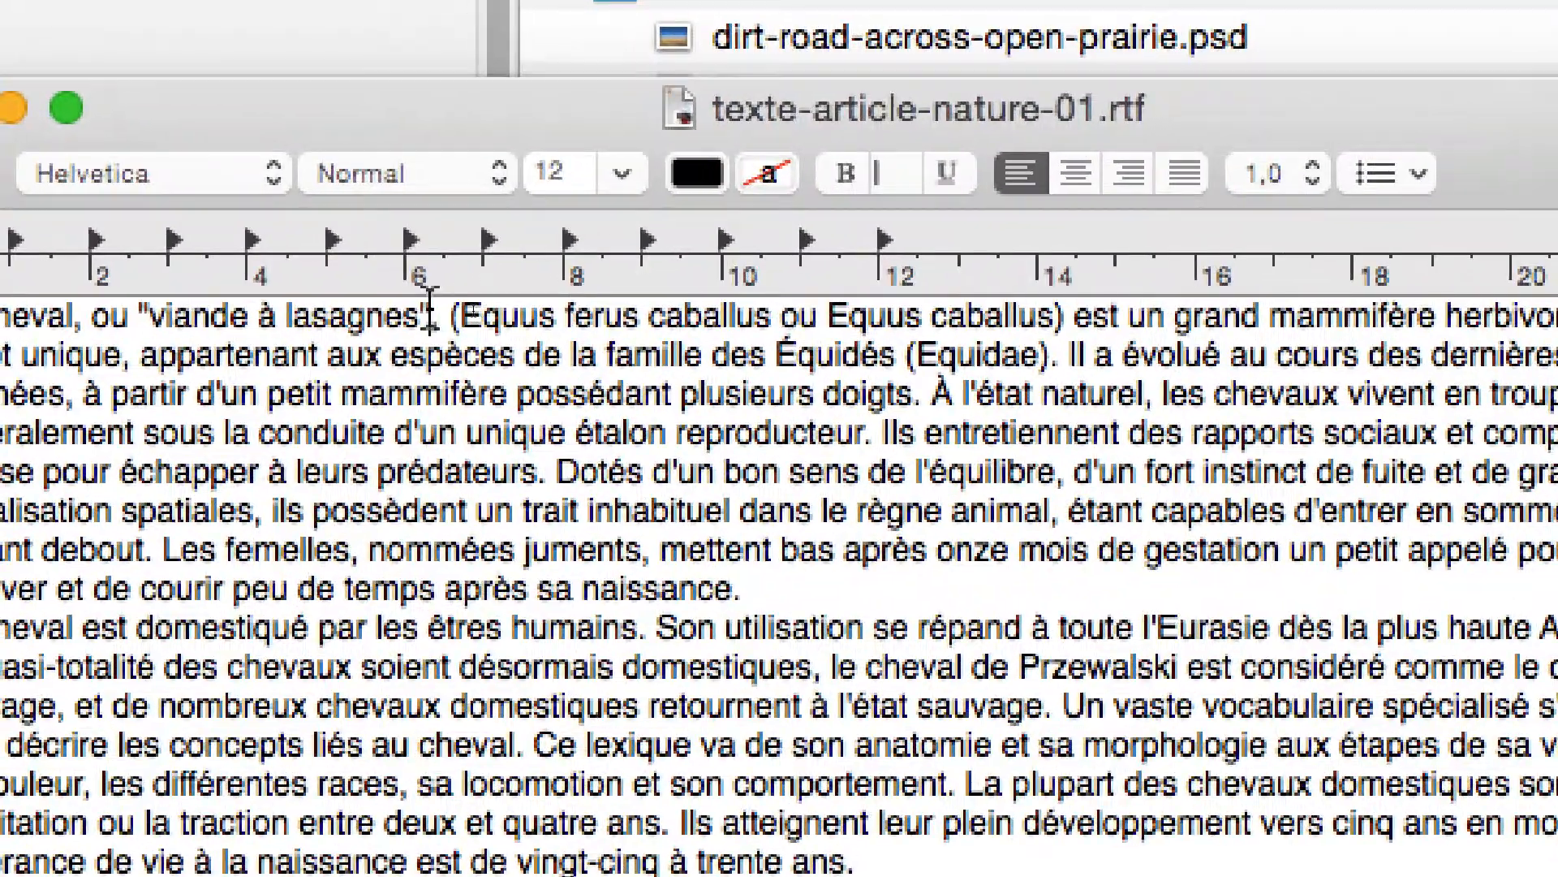
left_click_drag(430, 315, 147, 309)
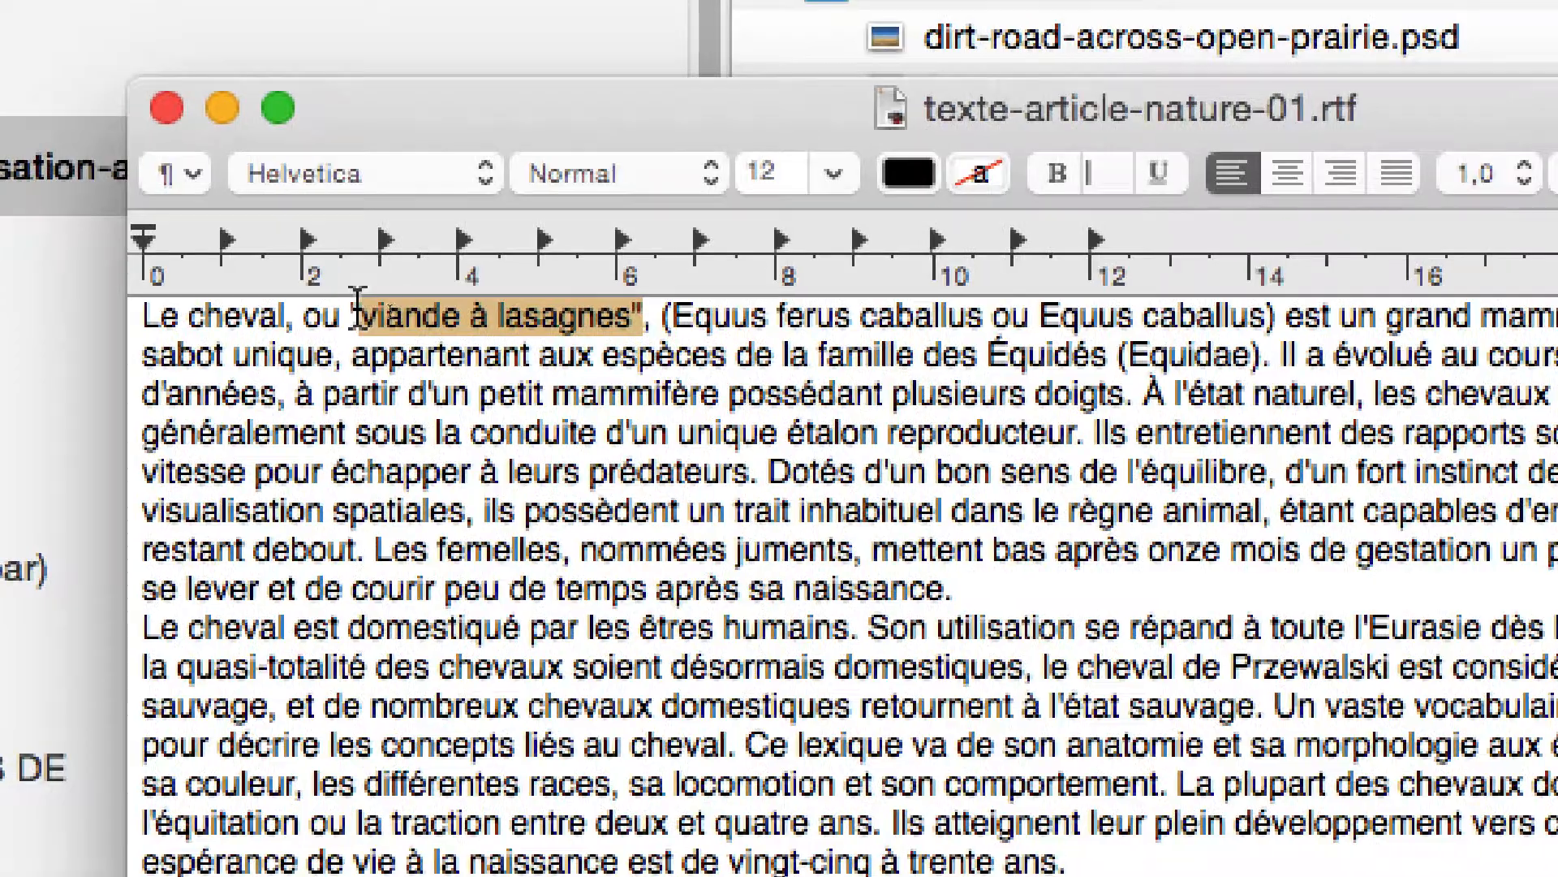
key("BackSpace")
key("BackSpace")
key("BackSpace")
key("BackSpace")
key("BackSpace")
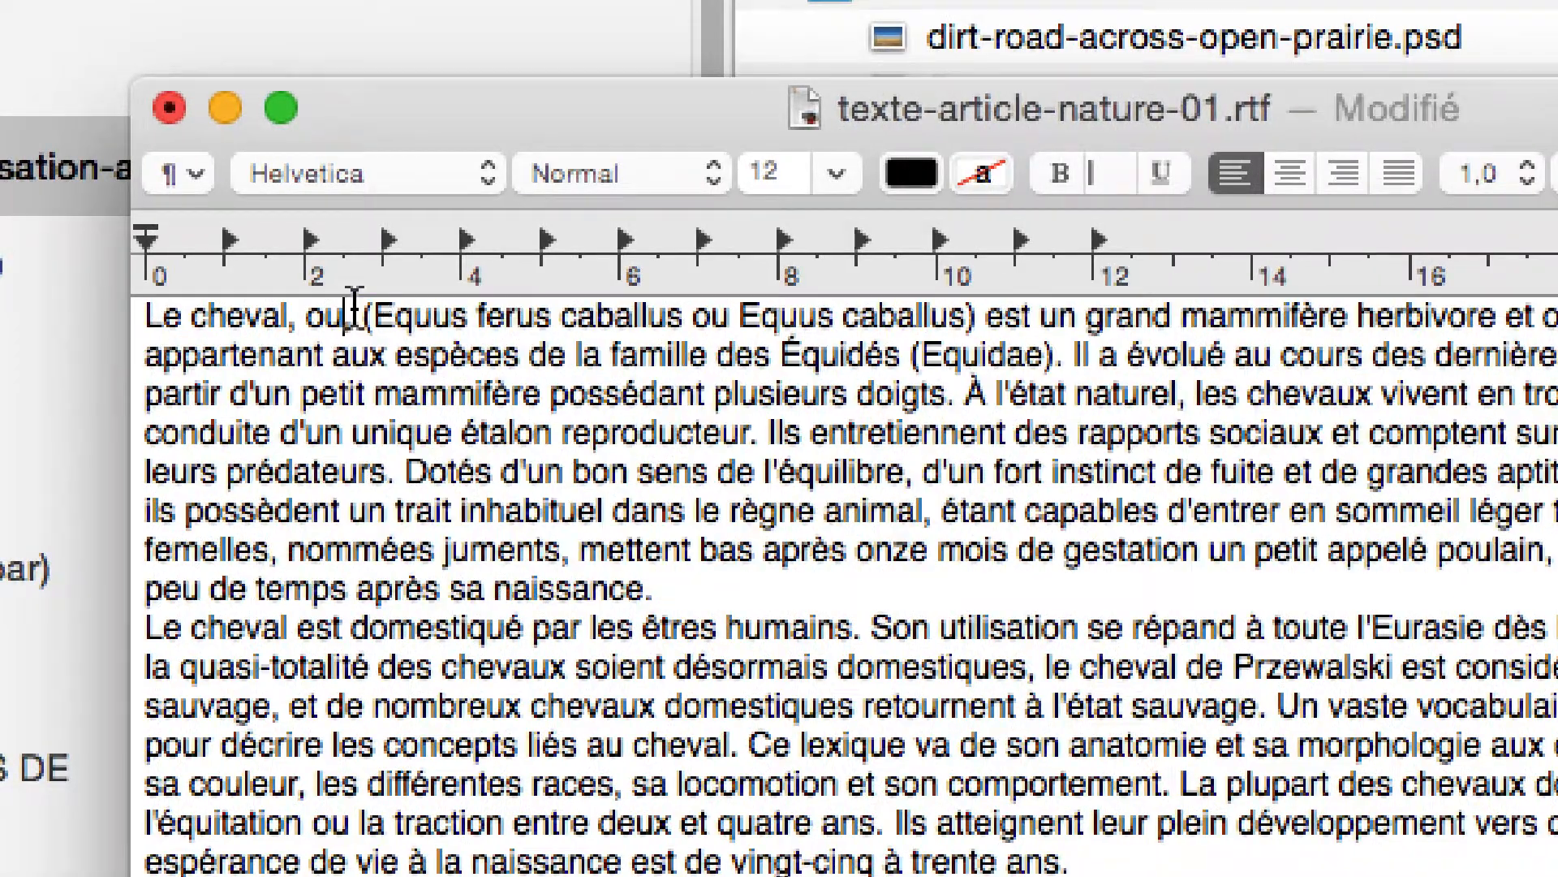
key("BackSpace")
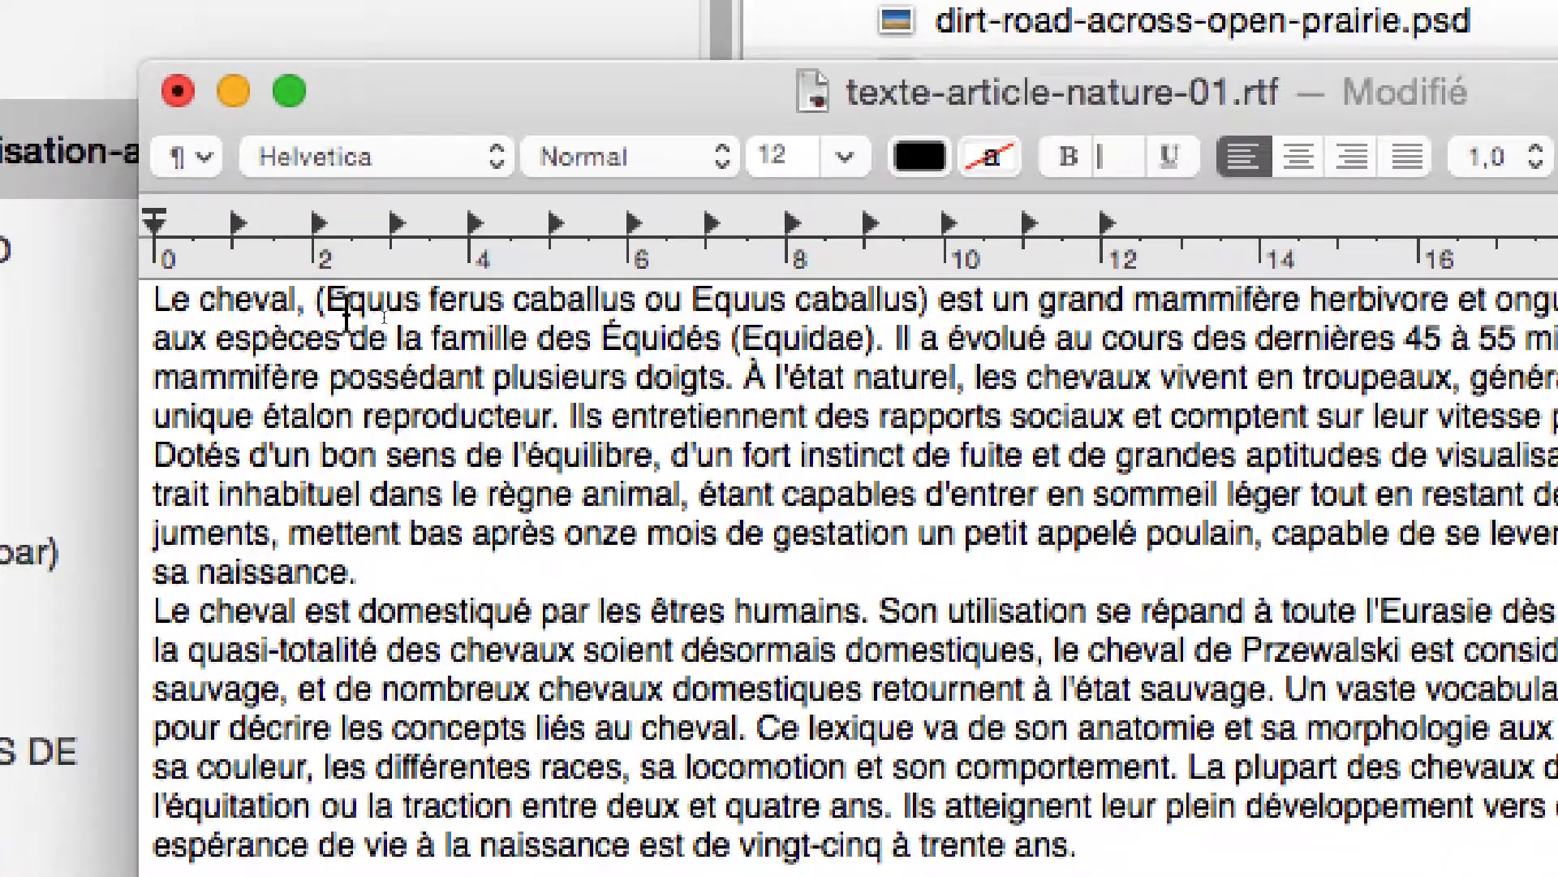
type("et le petit p")
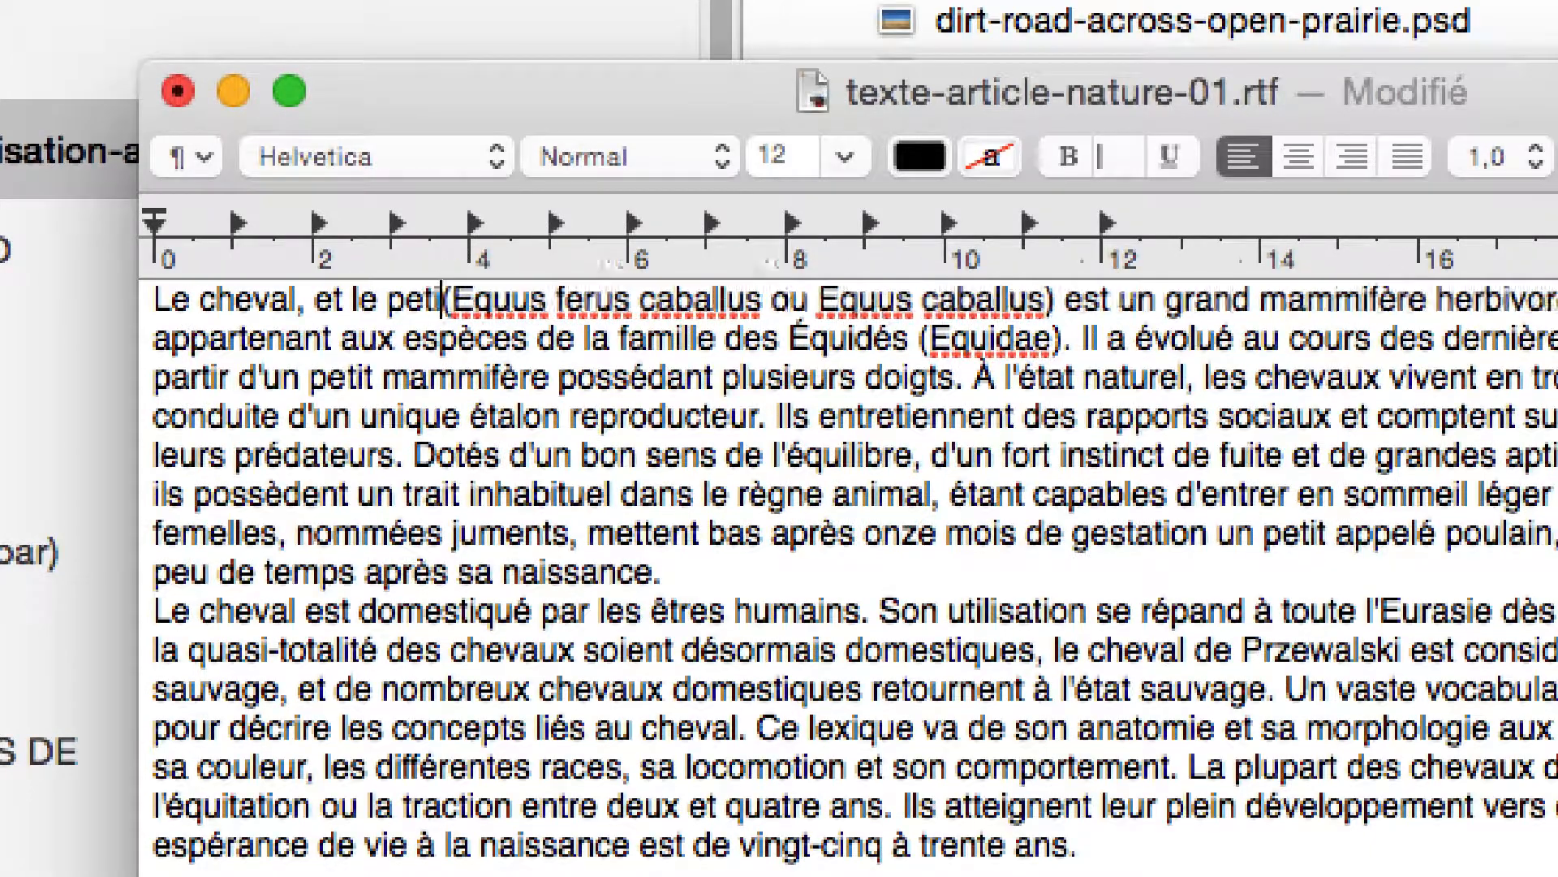
type("oney, (Equus")
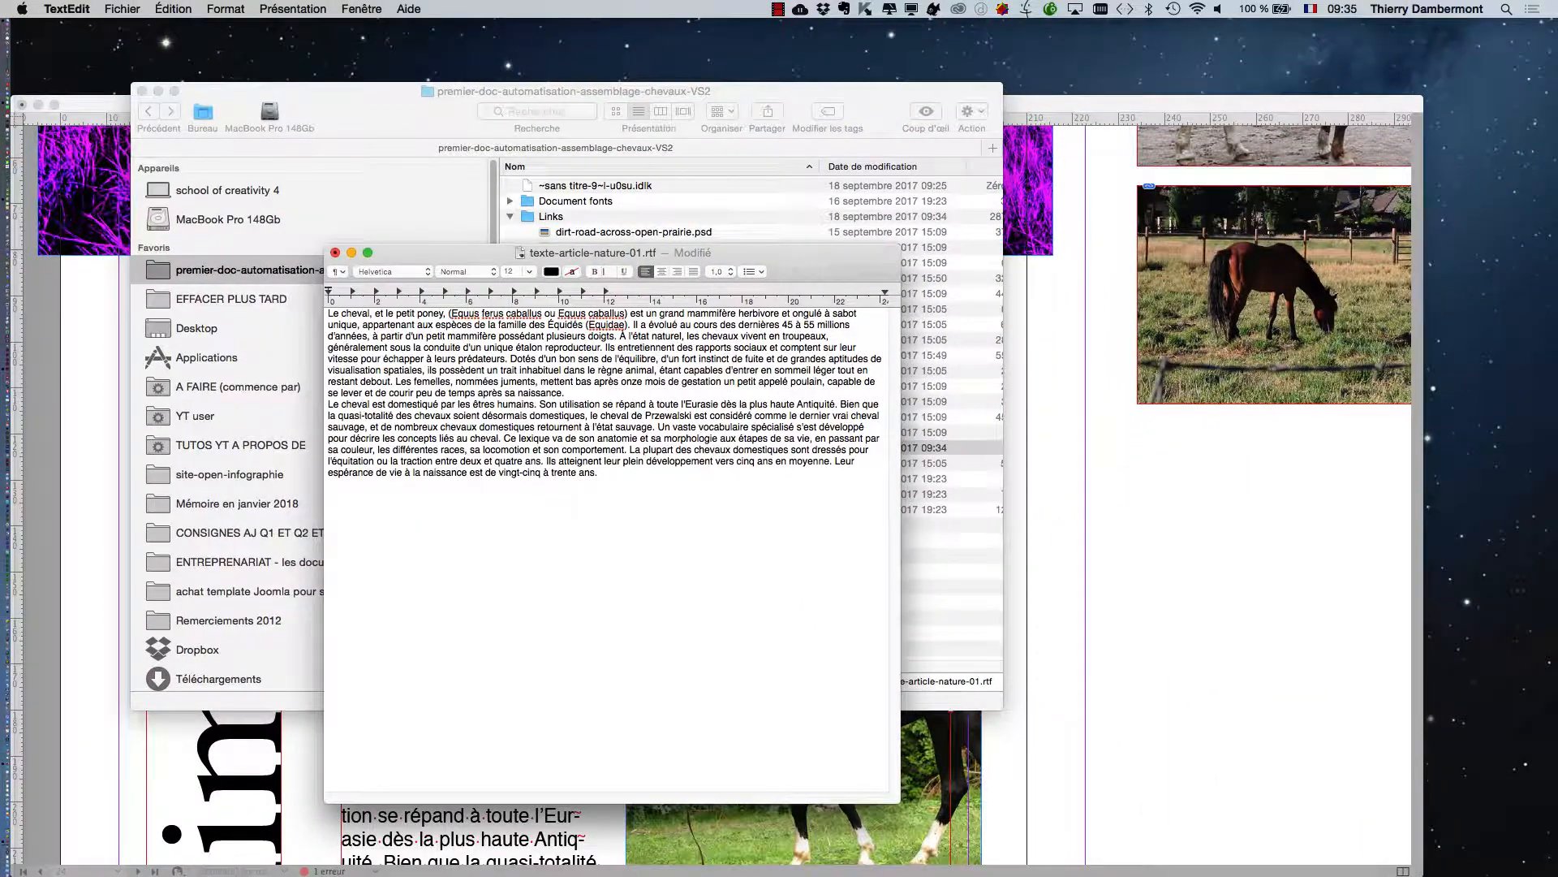
- Save the revised texte-article-nature-01.rtf and close its window
left_click(122, 9)
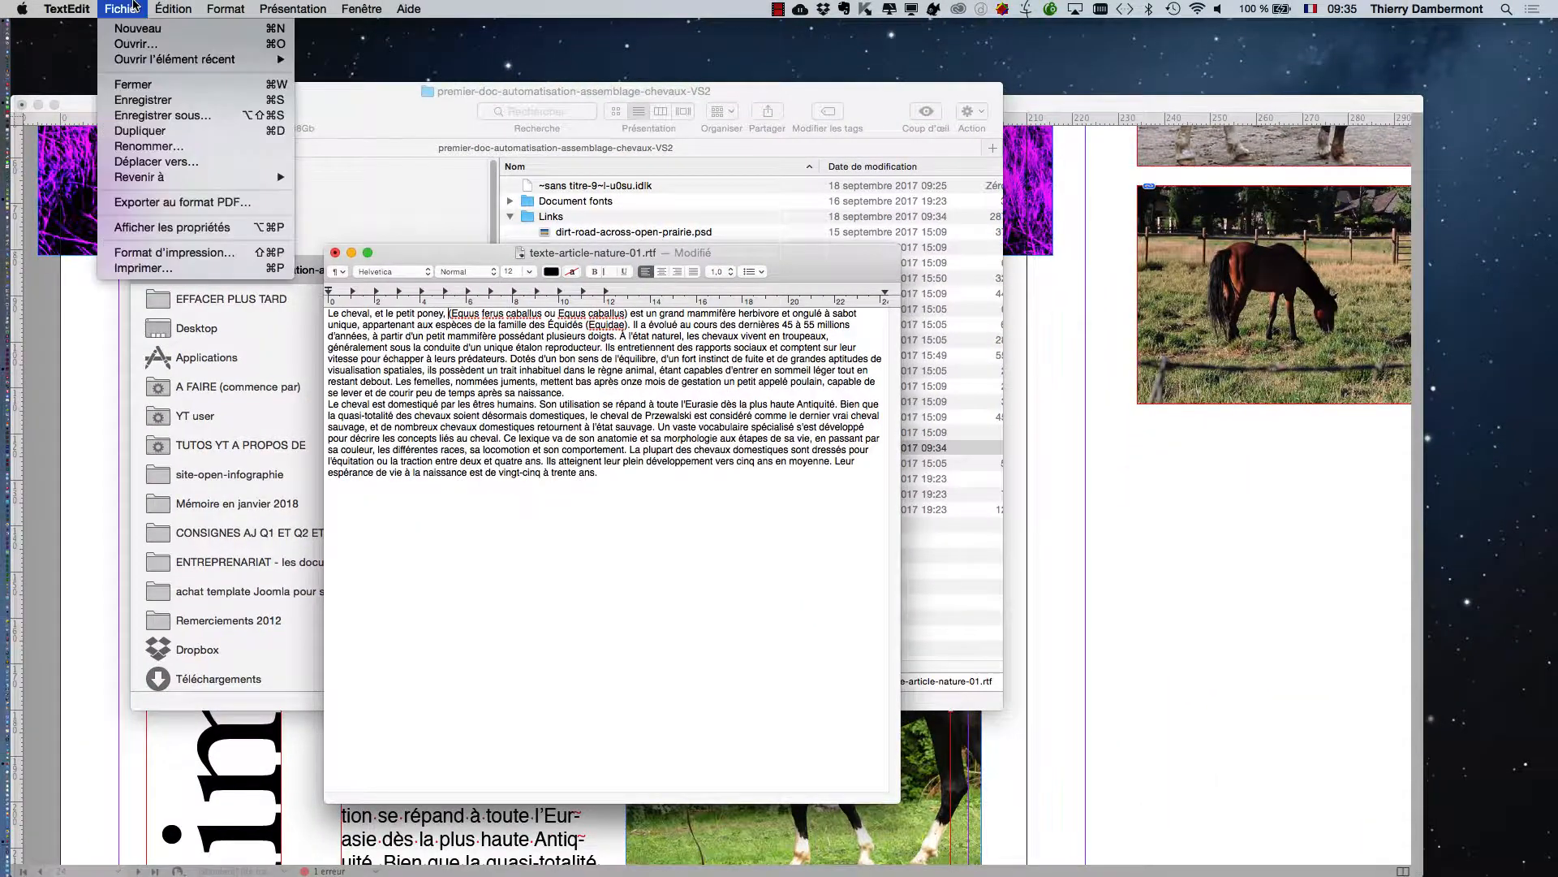
left_click(134, 106)
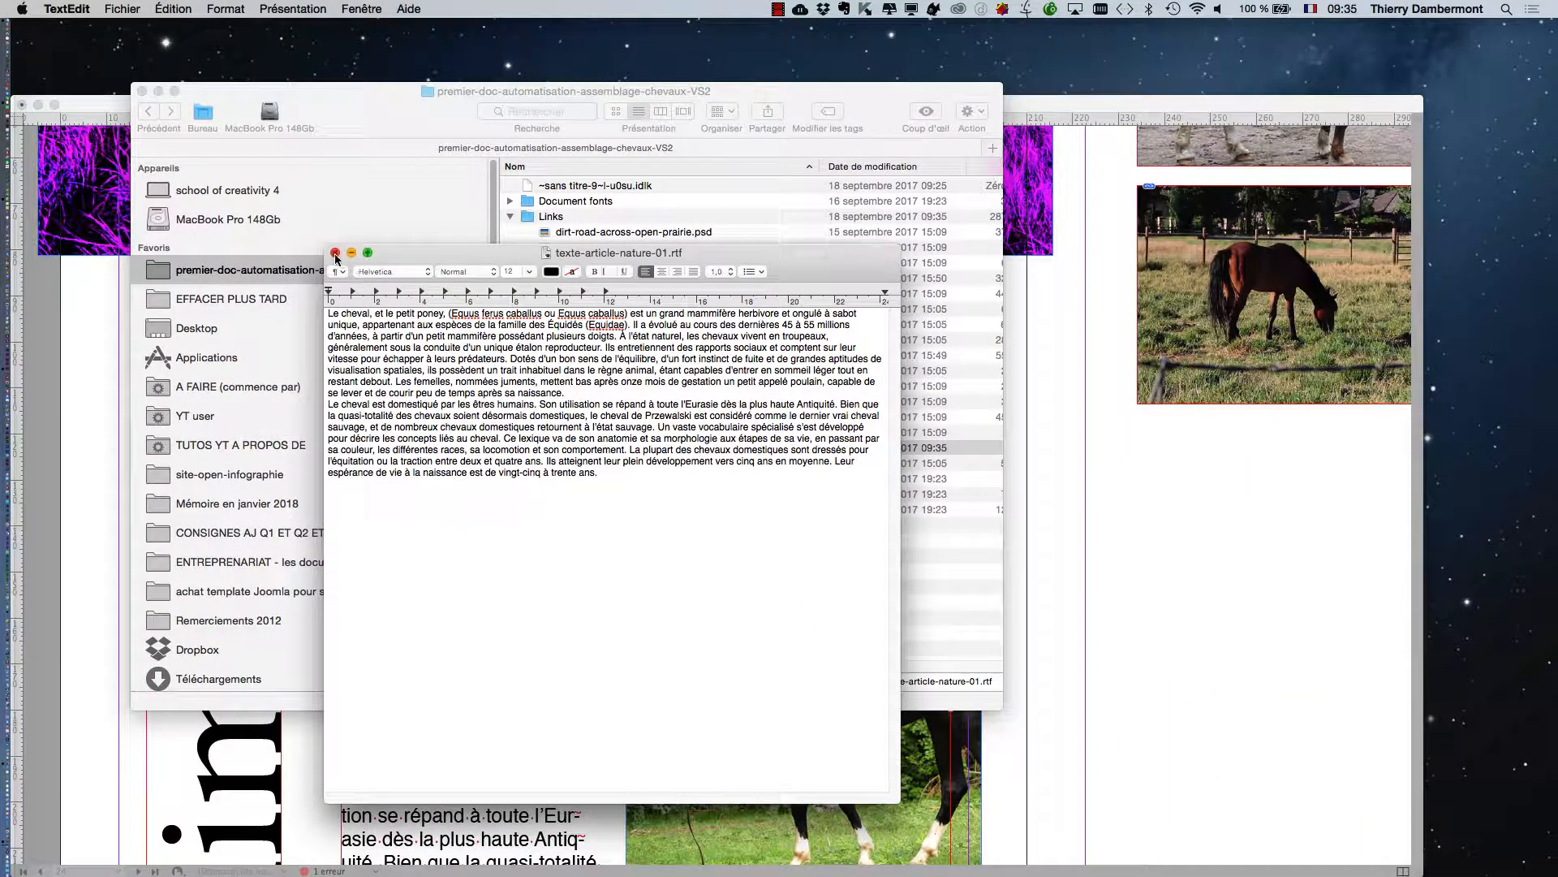
left_click(334, 252)
- Return to InDesign, update the texte-article-nature-01.rtf link again and move the list of links off the article text
left_click(1279, 659)
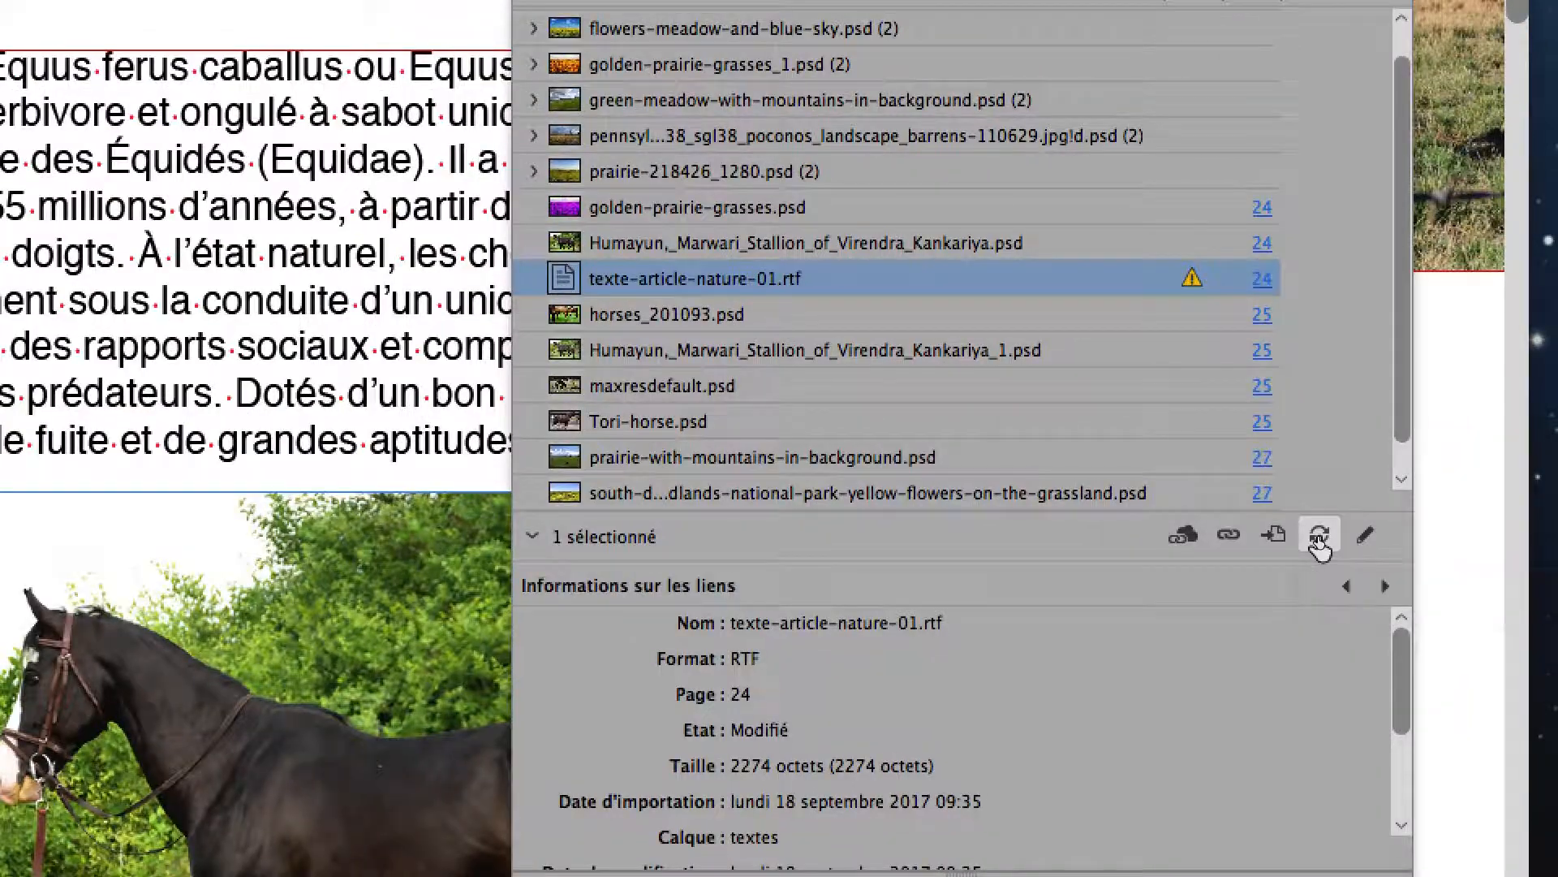
left_click(1320, 543)
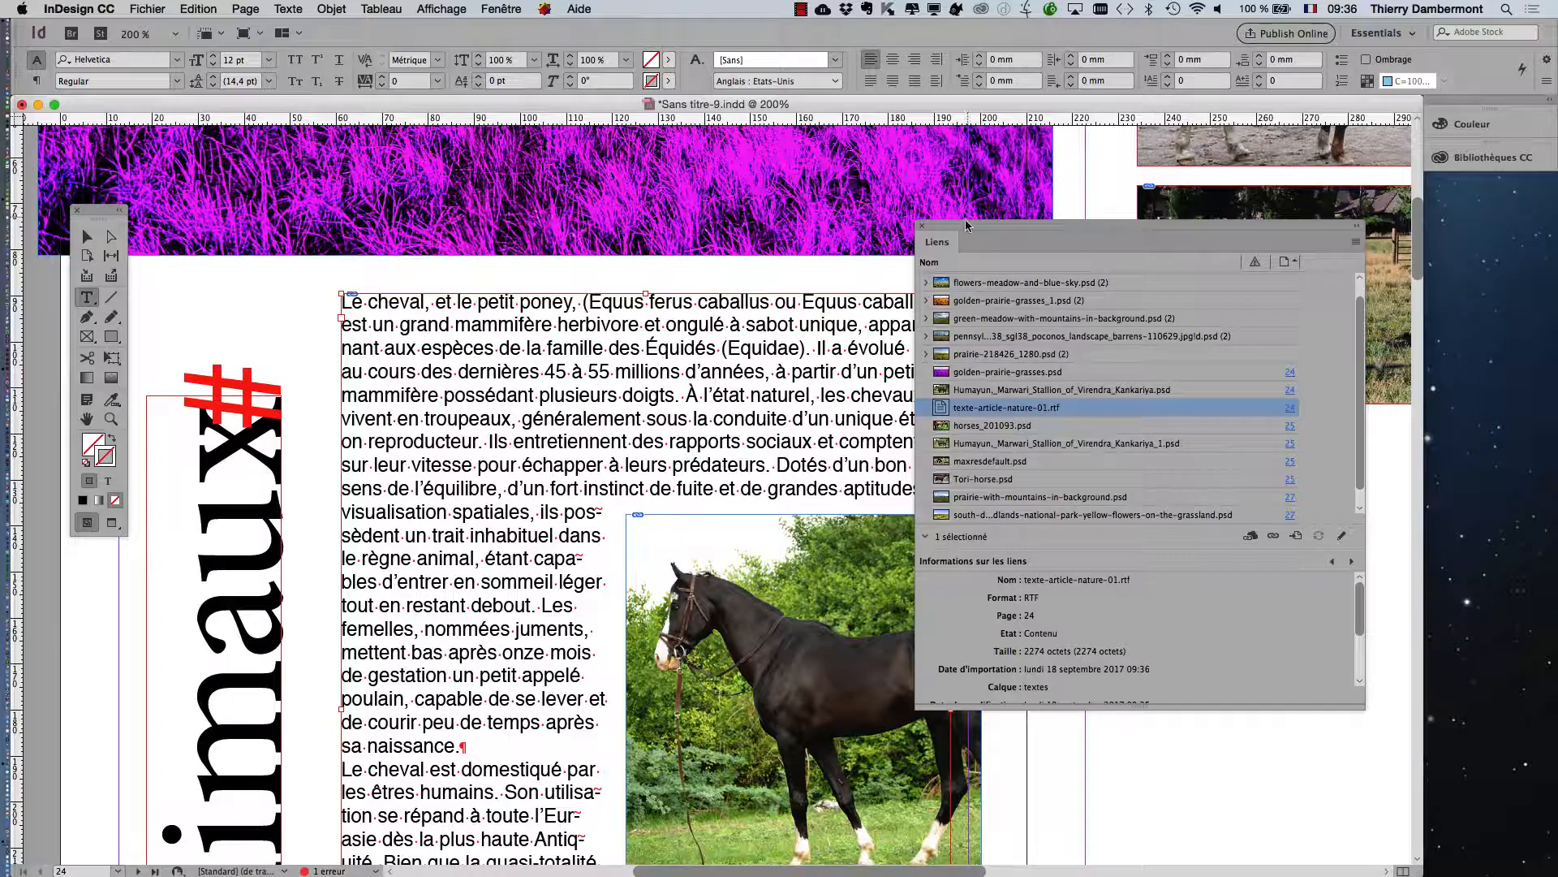
left_click_drag(1082, 243, 1112, 256)
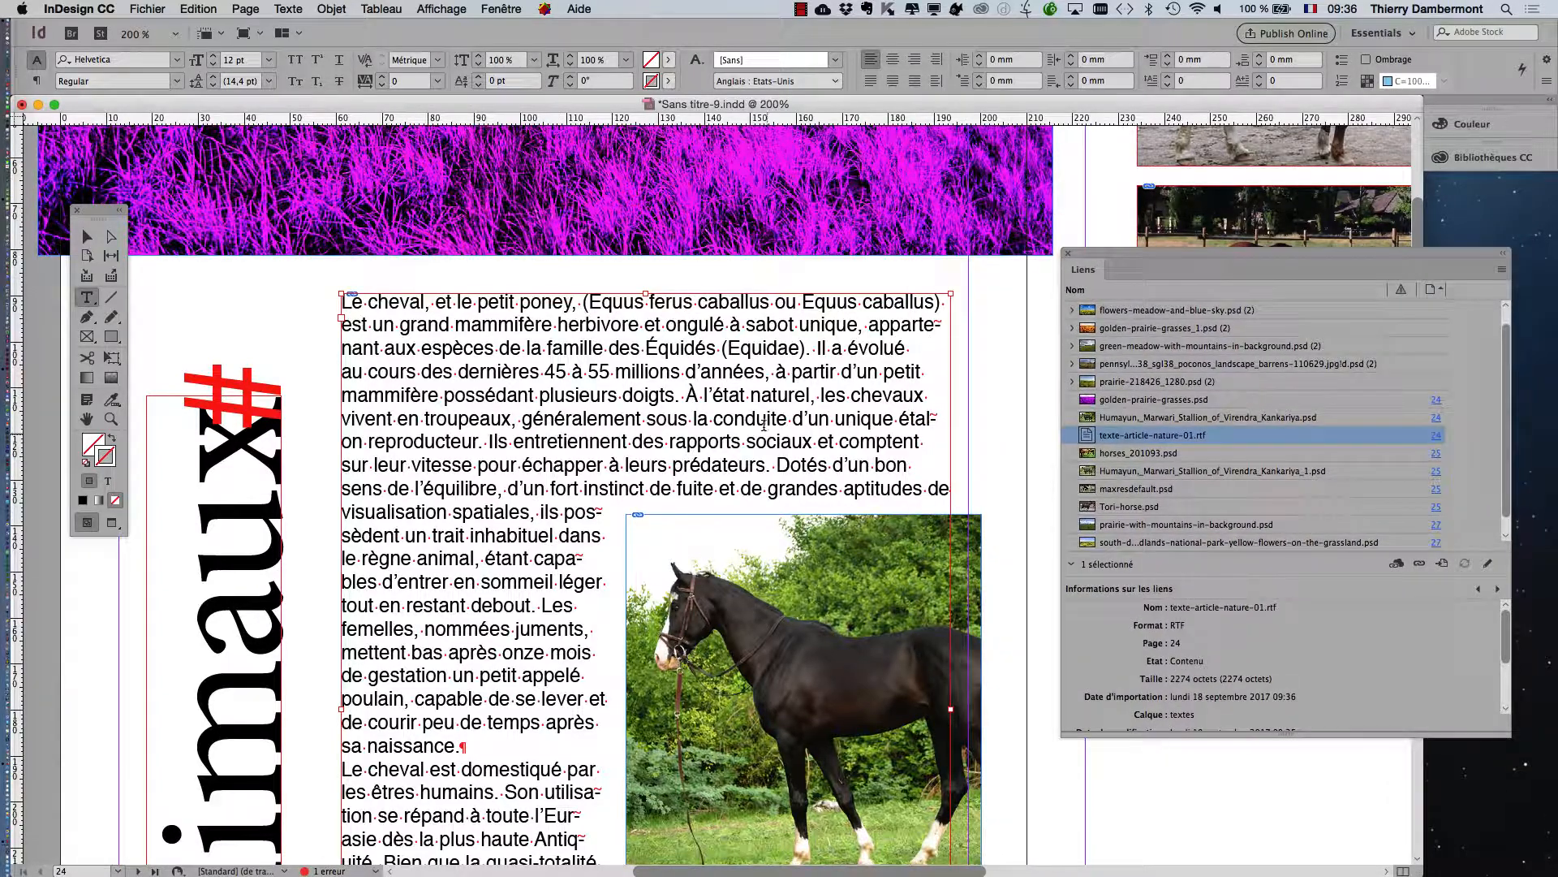
- Select the article's text frame on page 24 with the Selection tool and park the toolbox on the pasteboard beside the spread
scroll(763, 421, "down", 2)
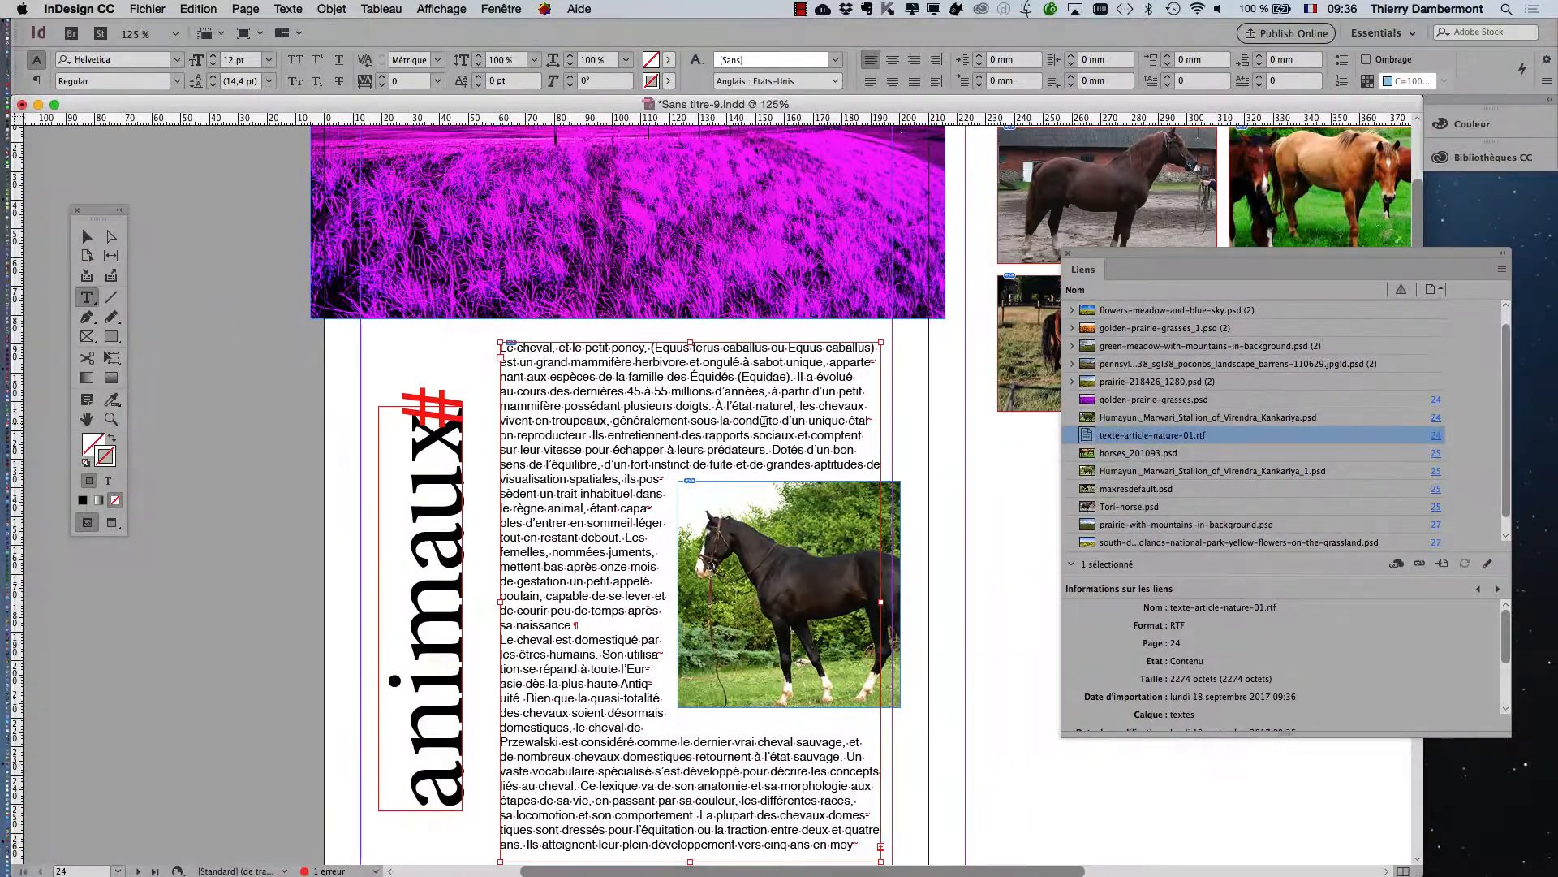
scroll(764, 420, "down", 1)
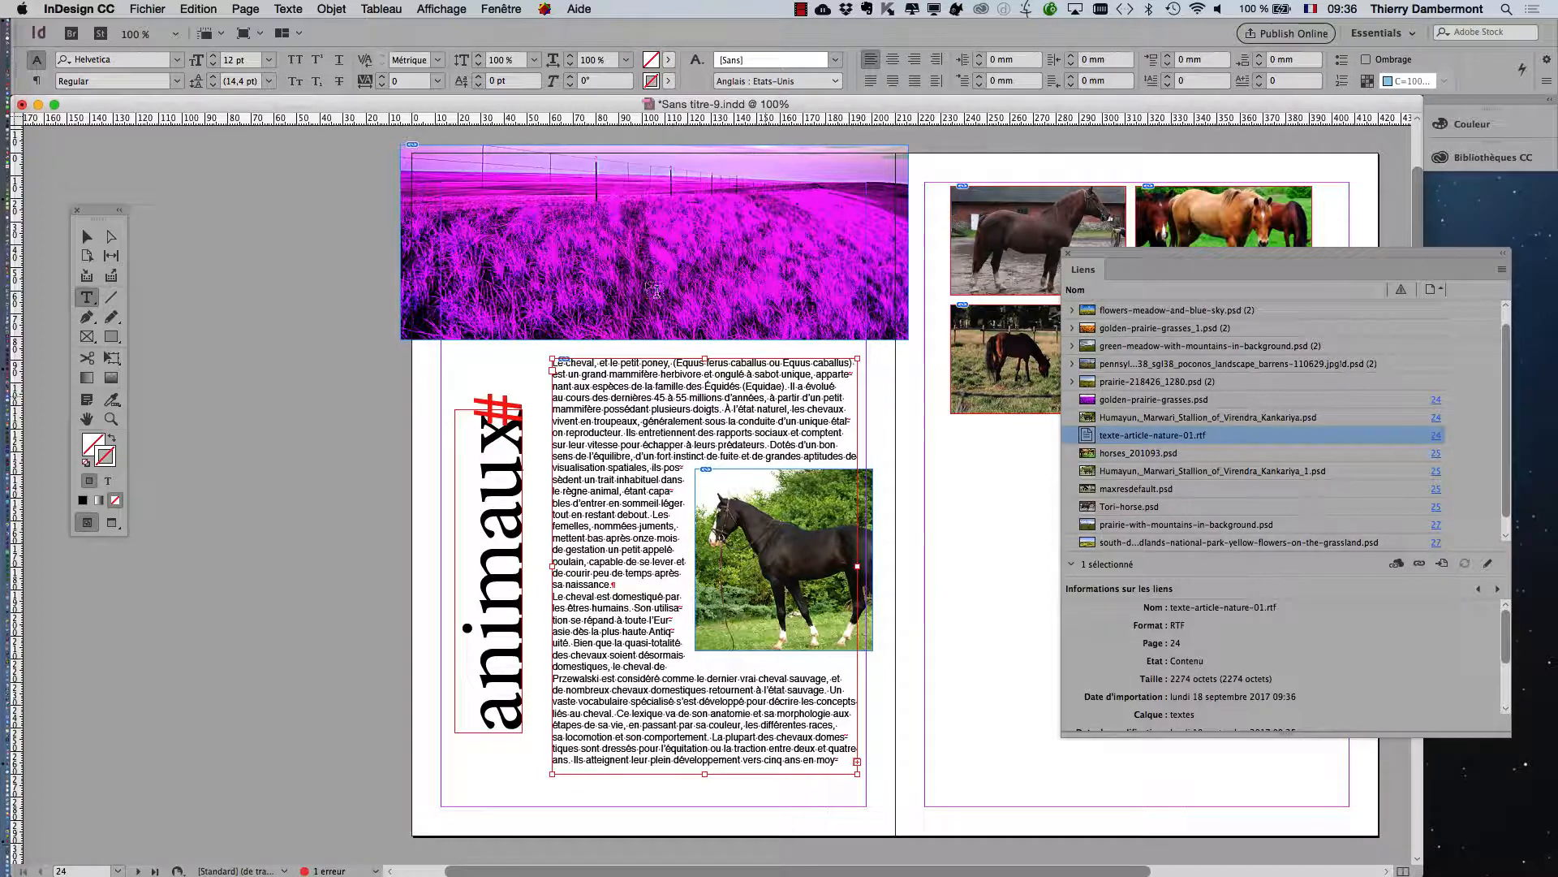
left_click_drag(96, 209, 358, 306)
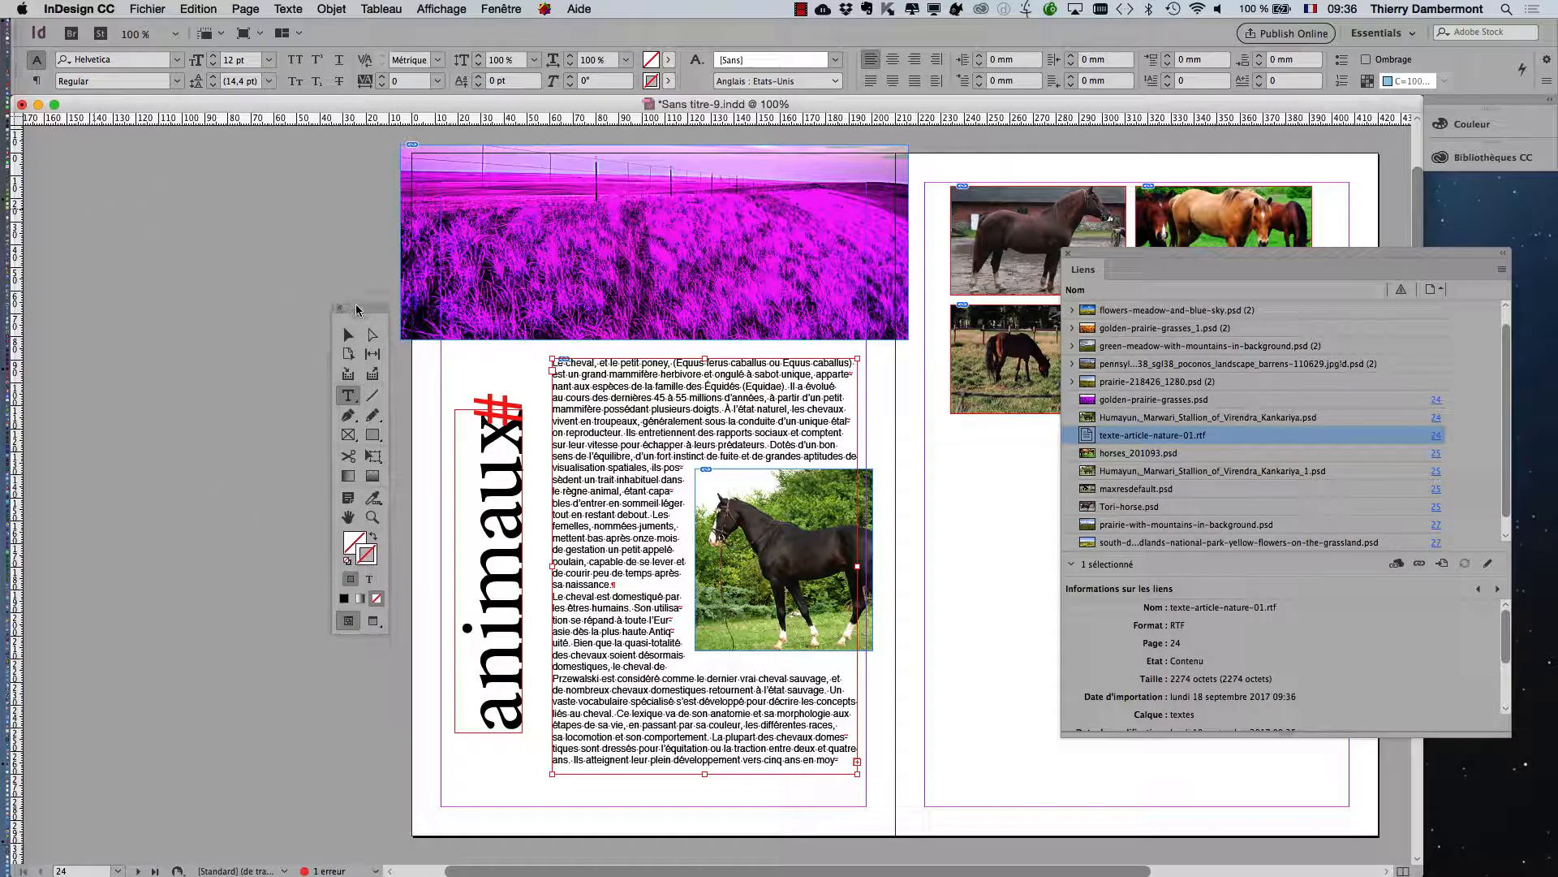
left_click(351, 335)
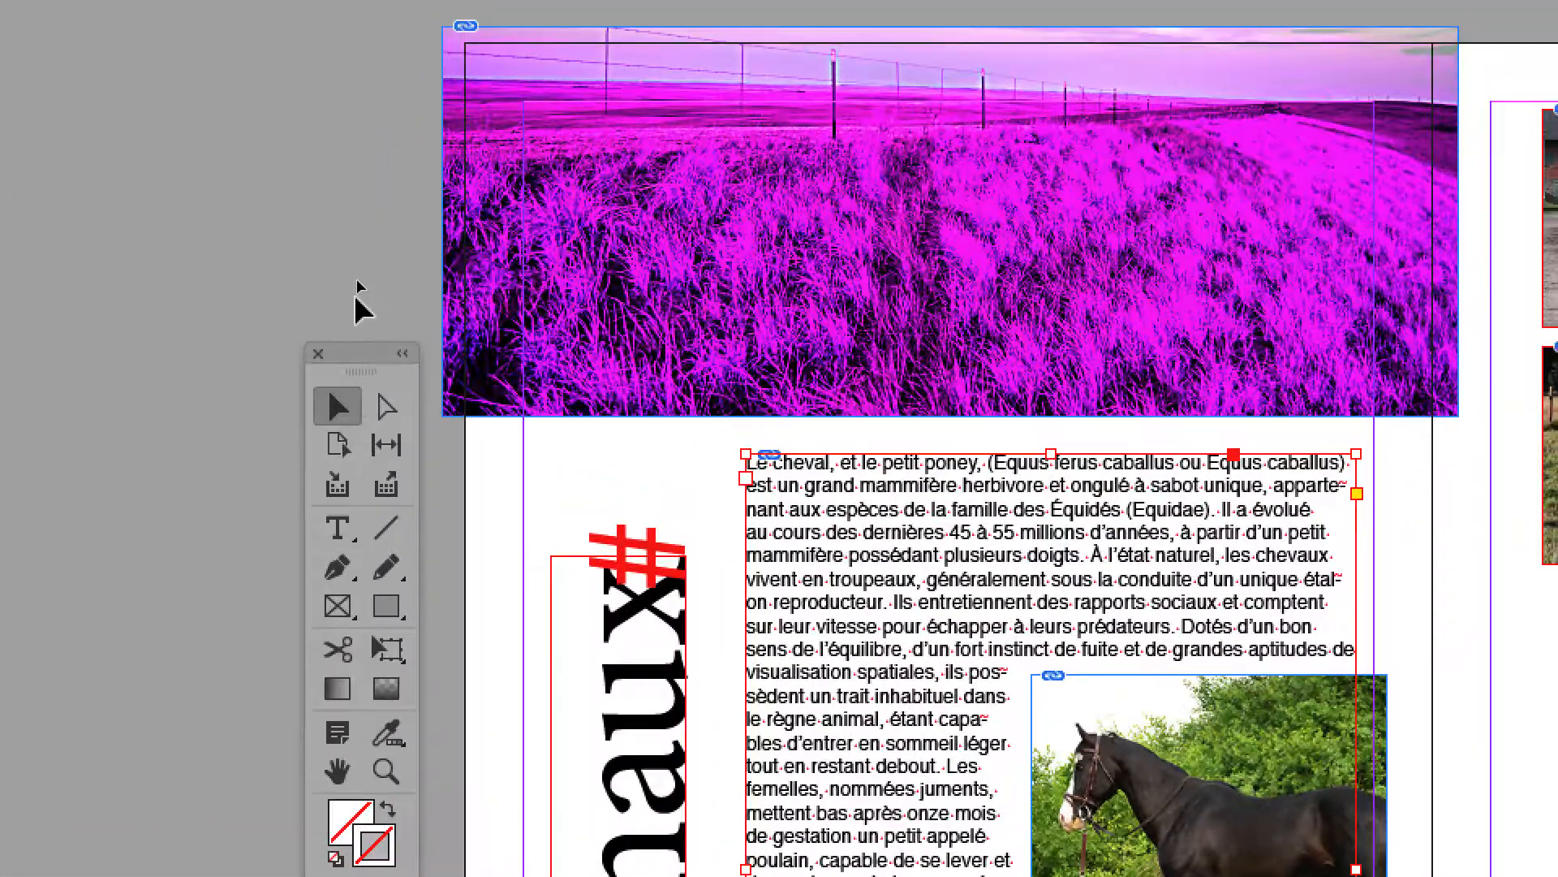
left_click(366, 237)
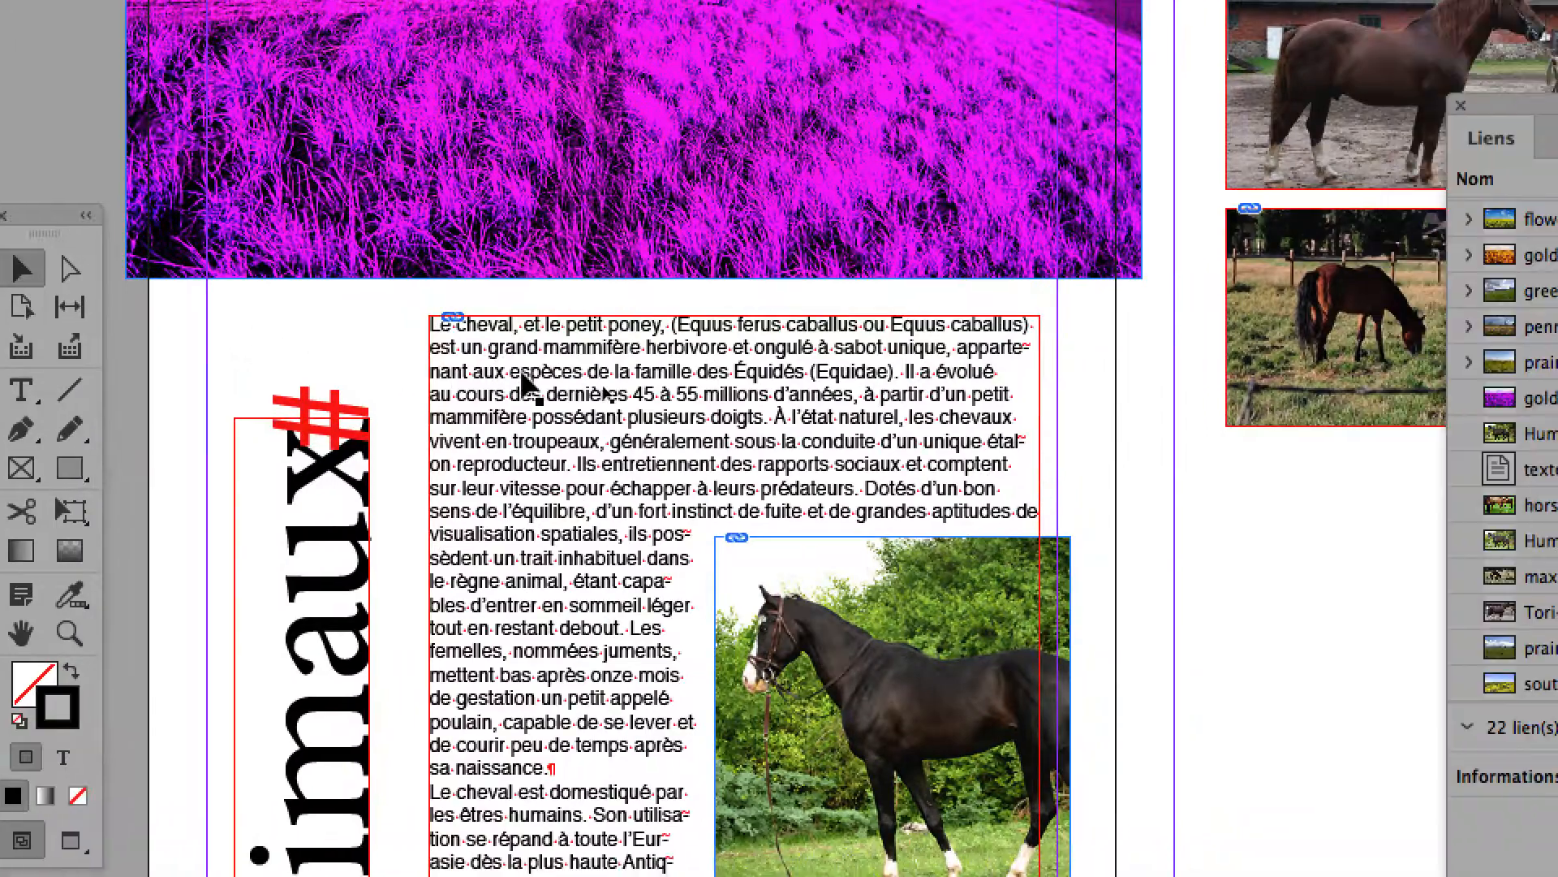
left_click(894, 449)
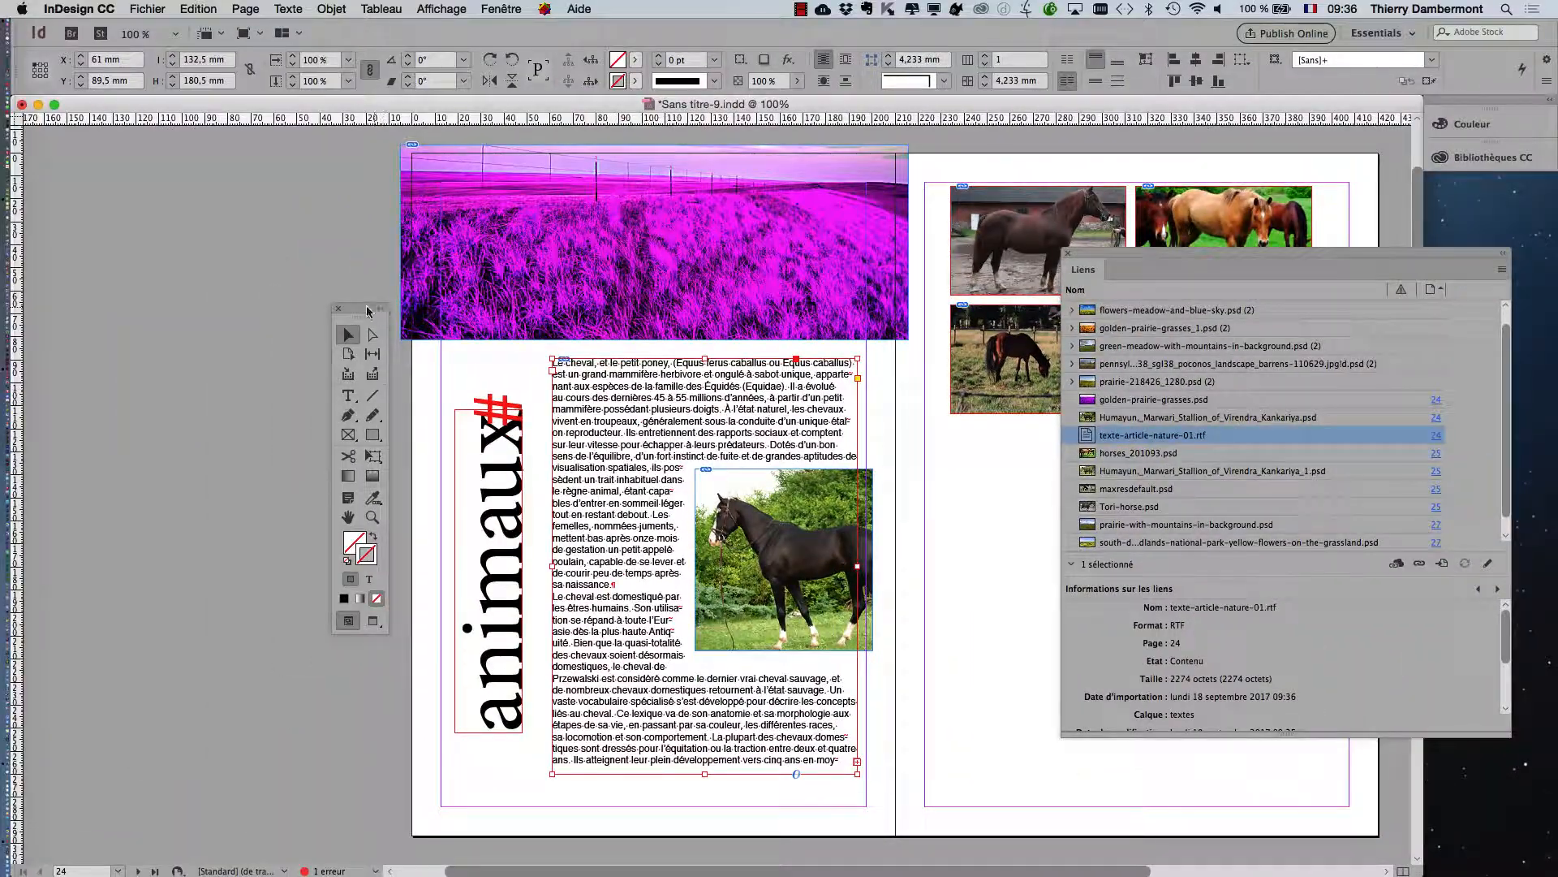
left_click_drag(368, 311, 99, 154)
- Display the paragraph styles beside the page and apply "Style de paragraphe 1" to the article frame, clearing its formatting overrides
left_click(292, 8)
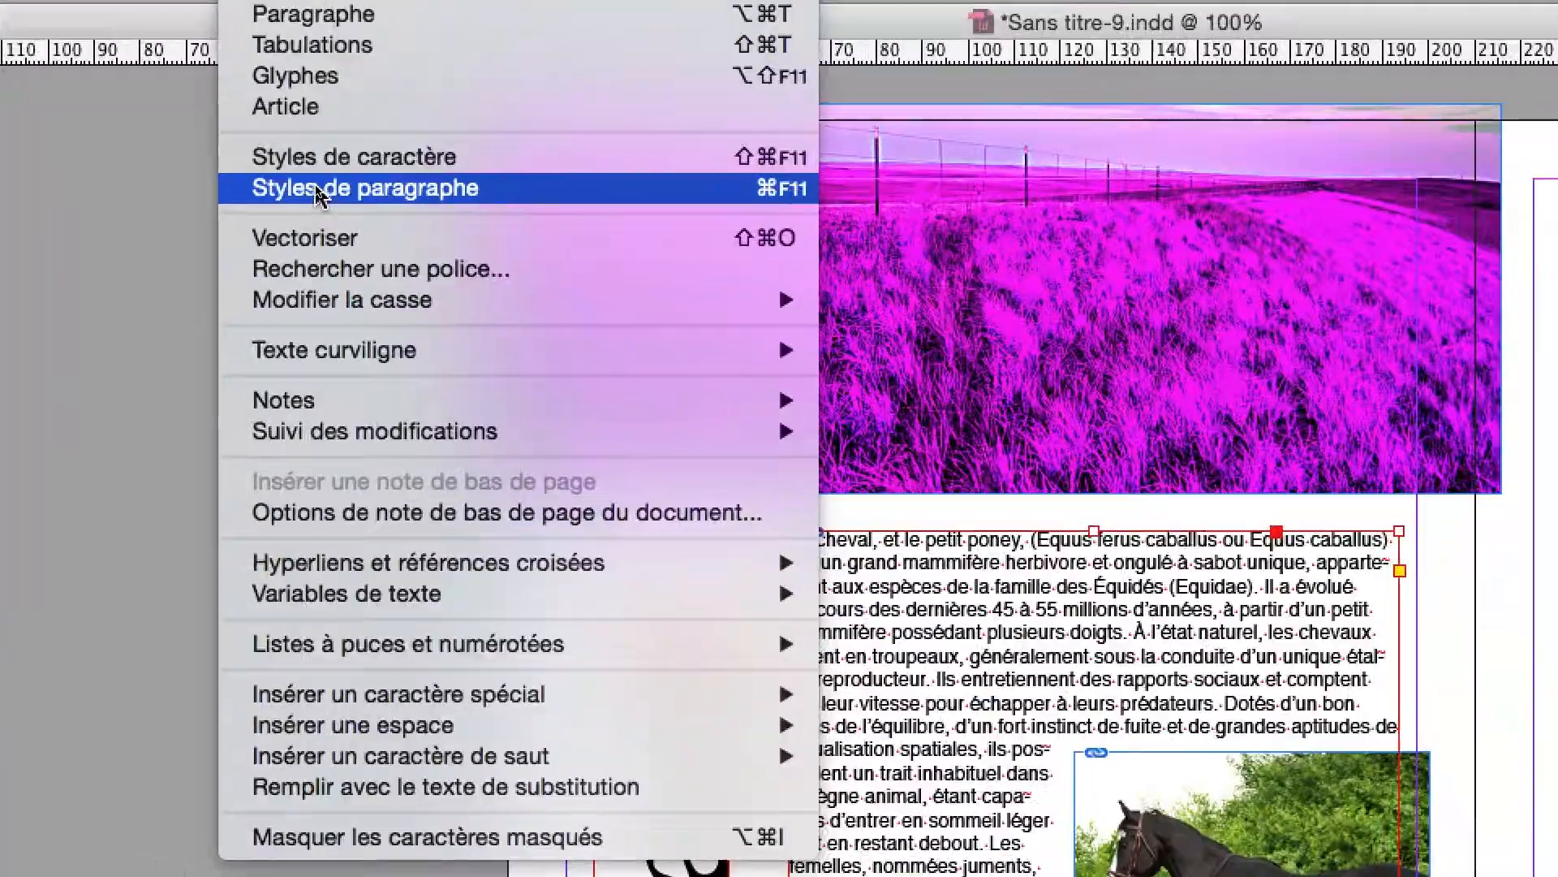
left_click(319, 195)
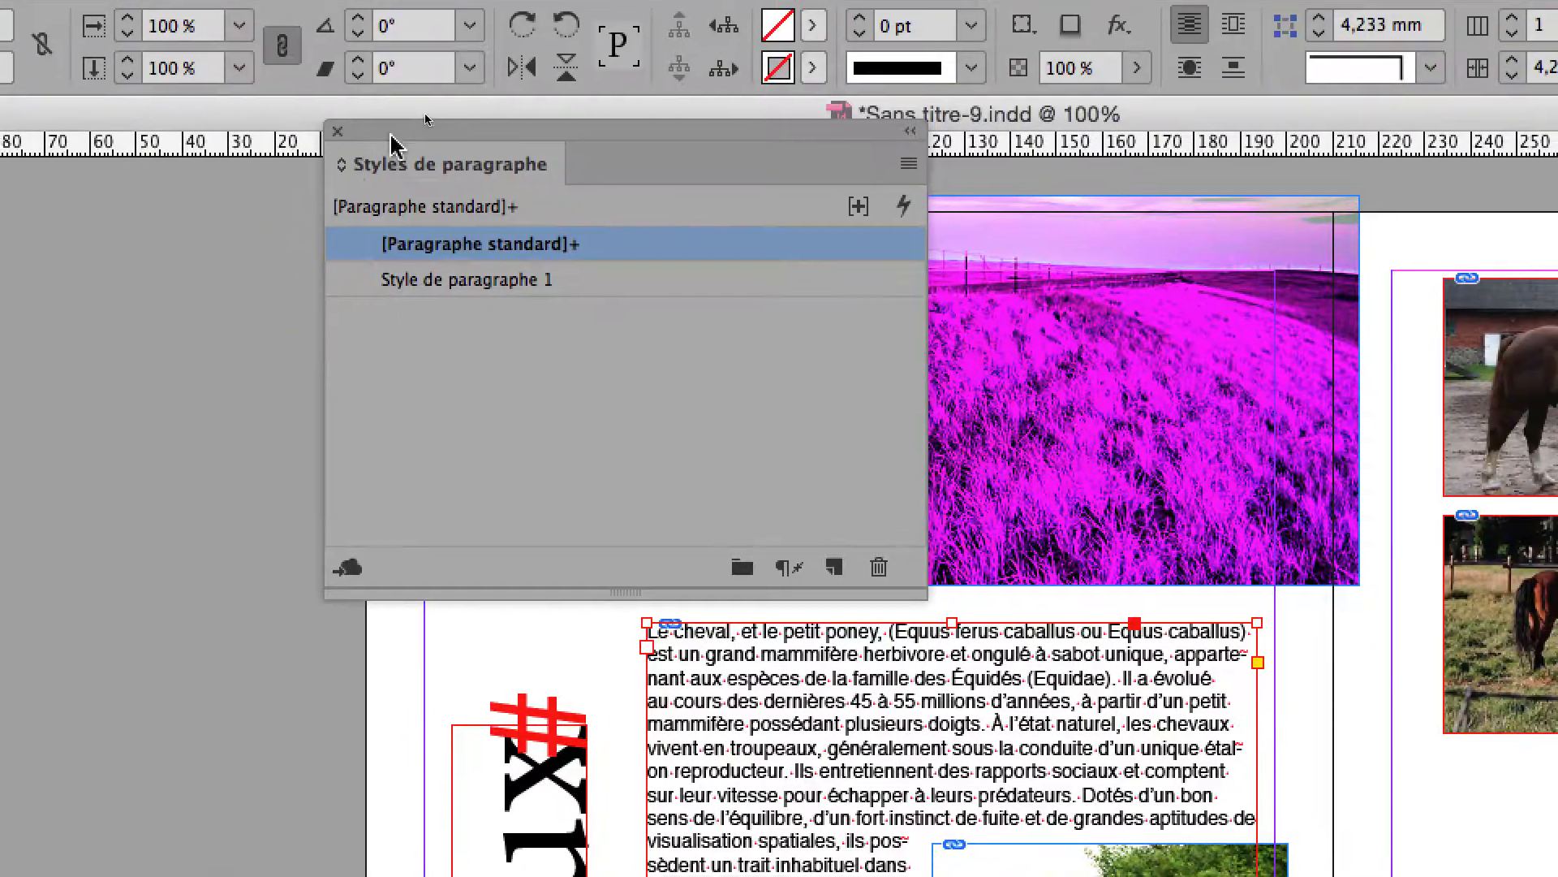
left_click_drag(392, 145, 0, 300)
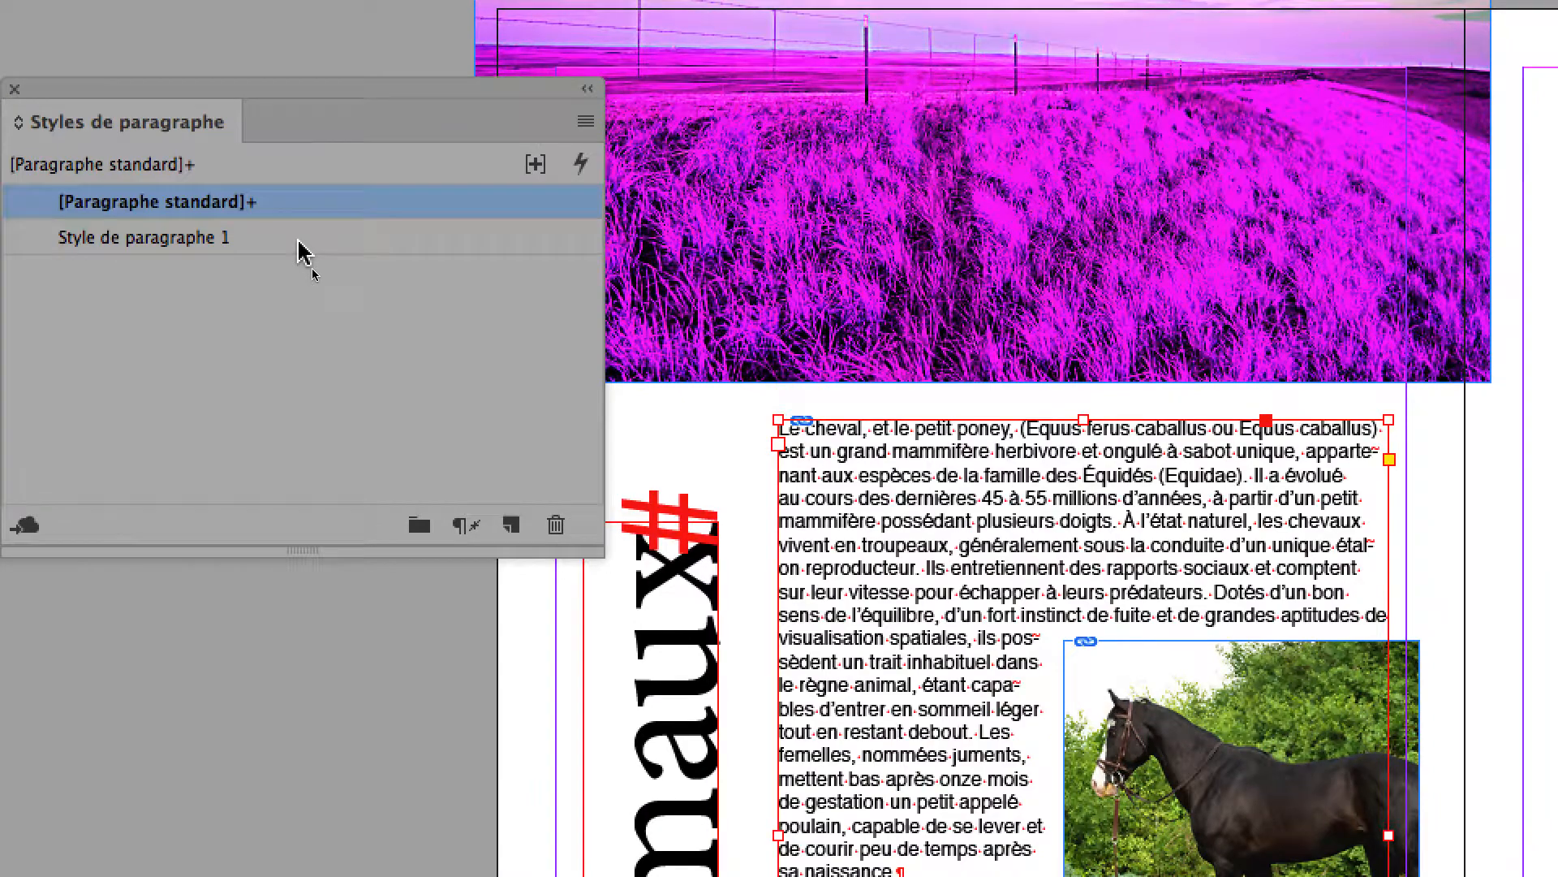
left_click(299, 239)
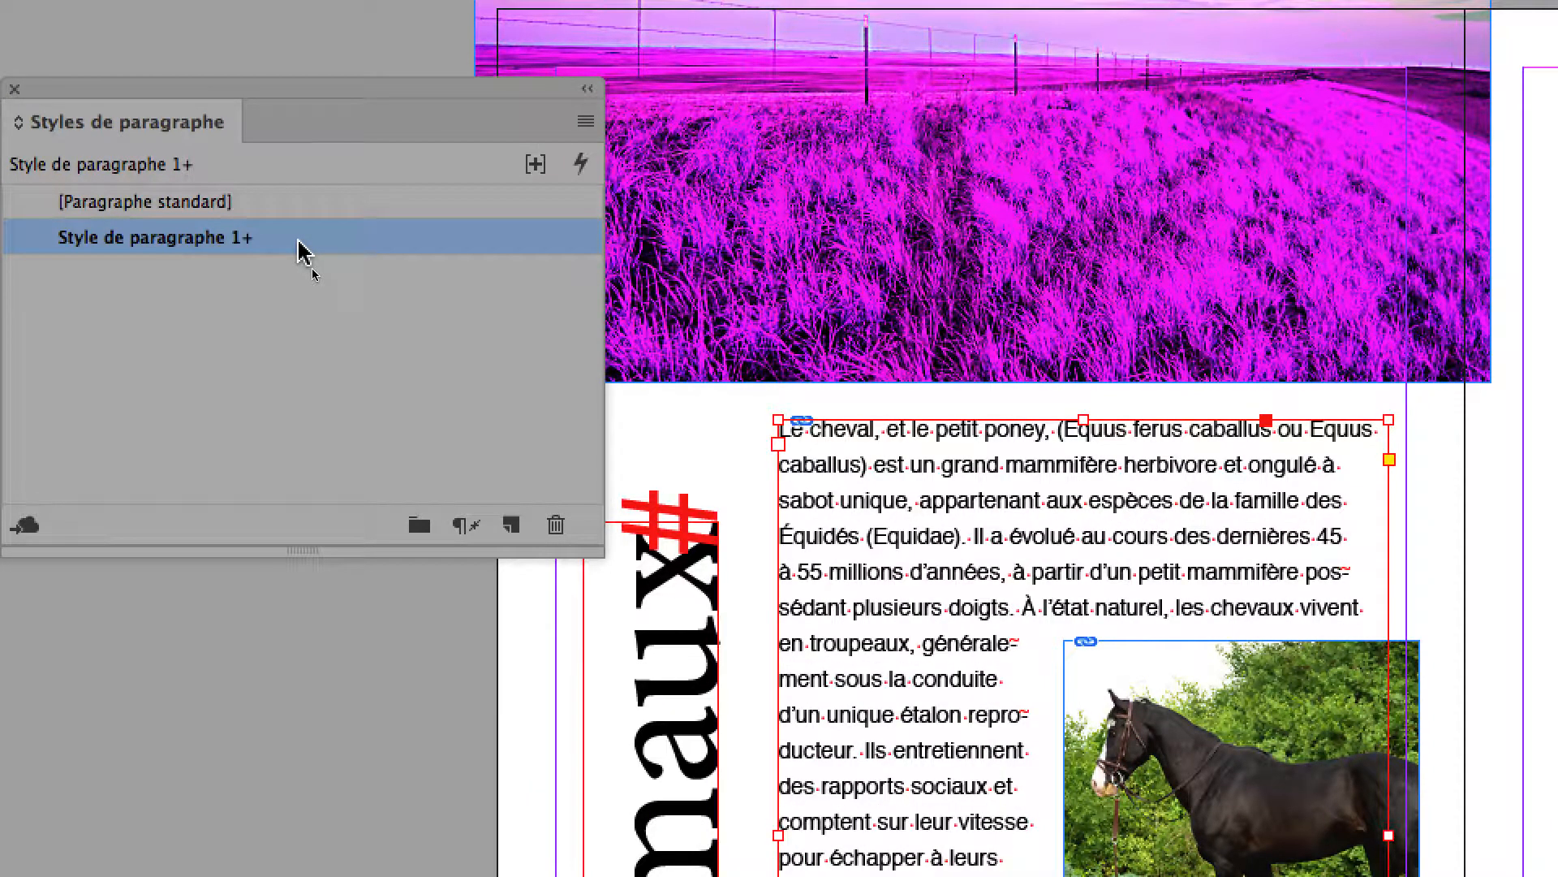
left_click(298, 238, "alt")
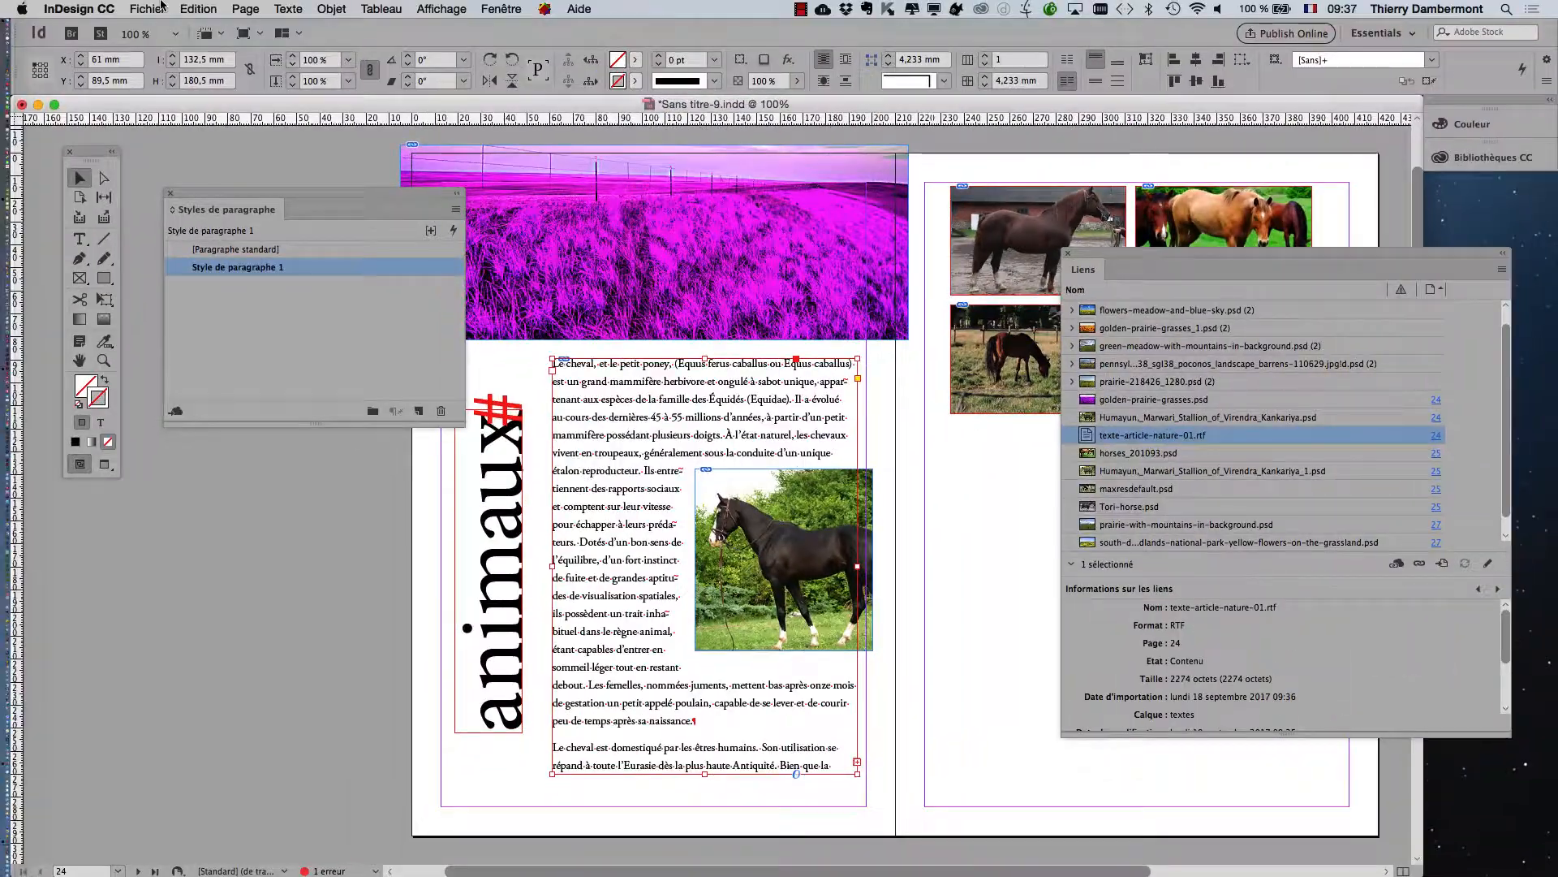
- Save the document under the new name Sans titre-10.indd in the premier-doc-automatisation-assemblage-chevaux-VS2 folder
left_click(147, 9)
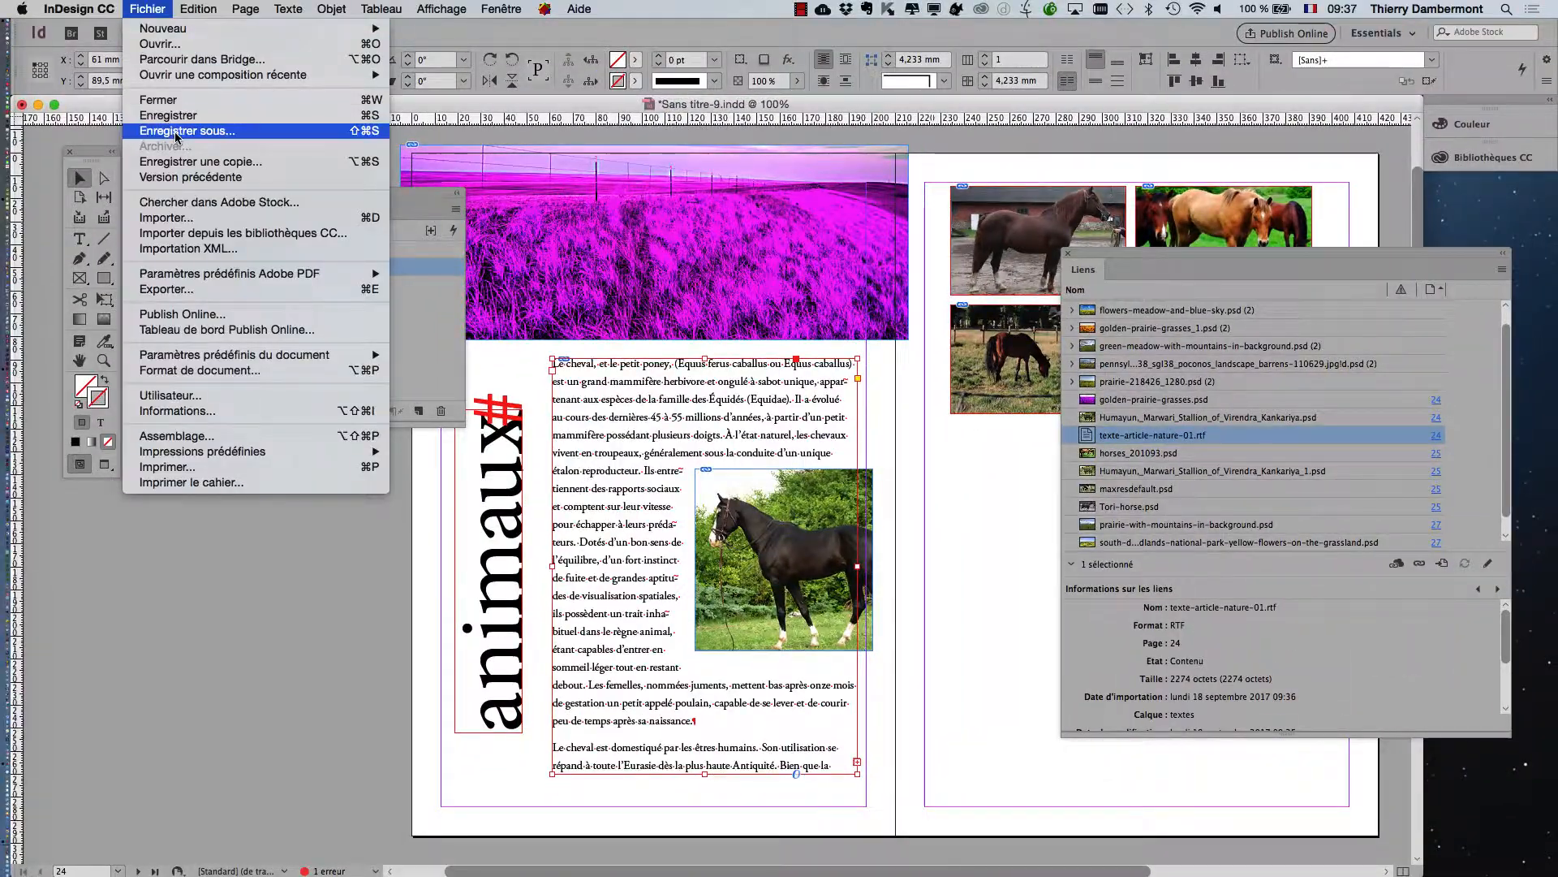
left_click(175, 132)
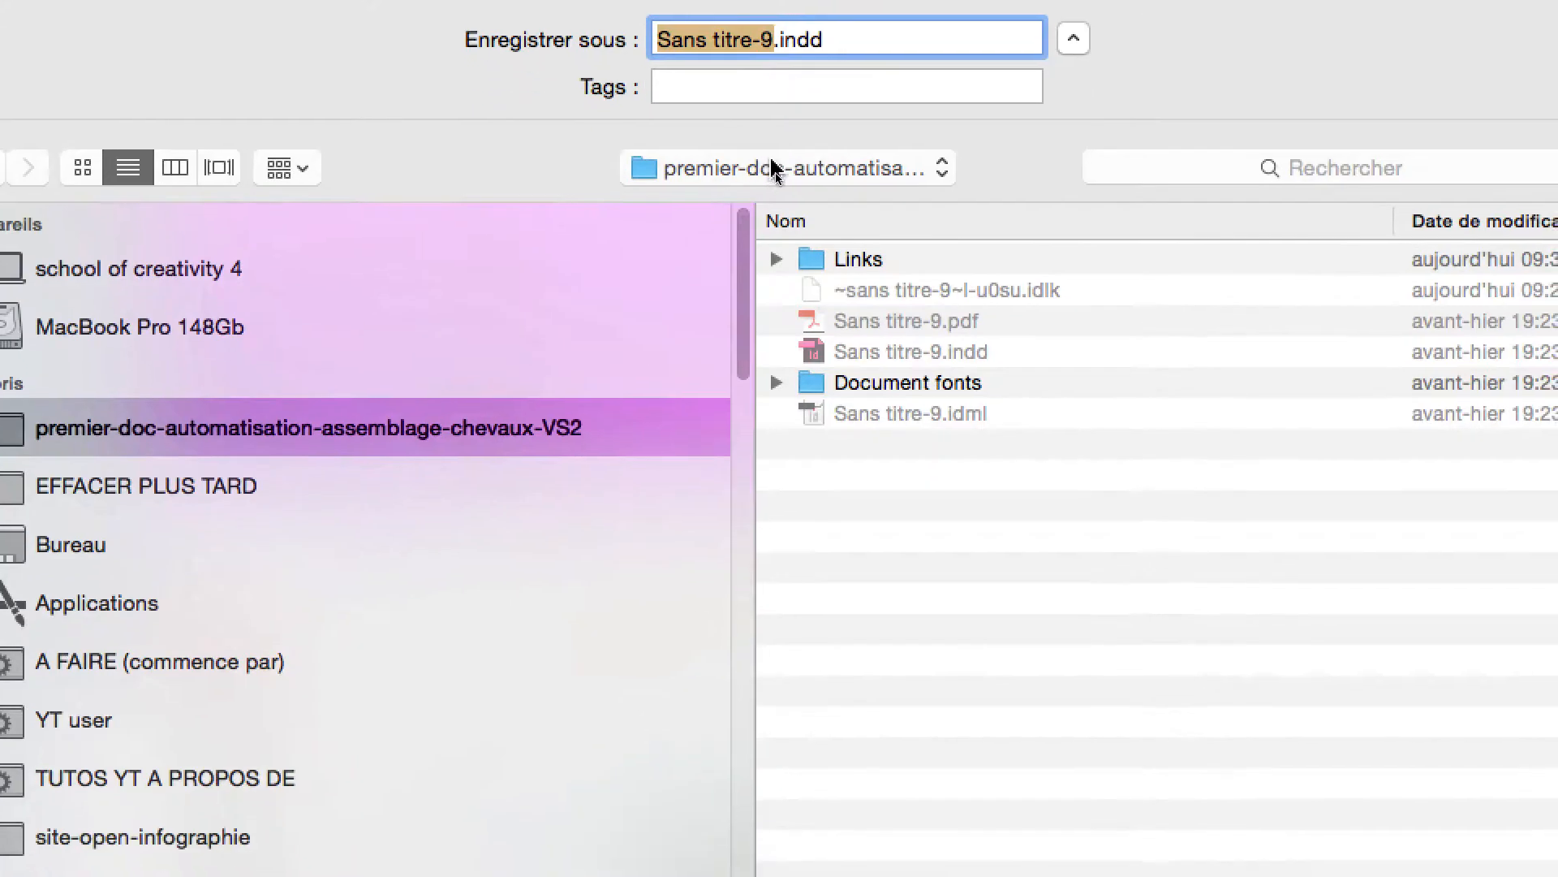
left_click(773, 171)
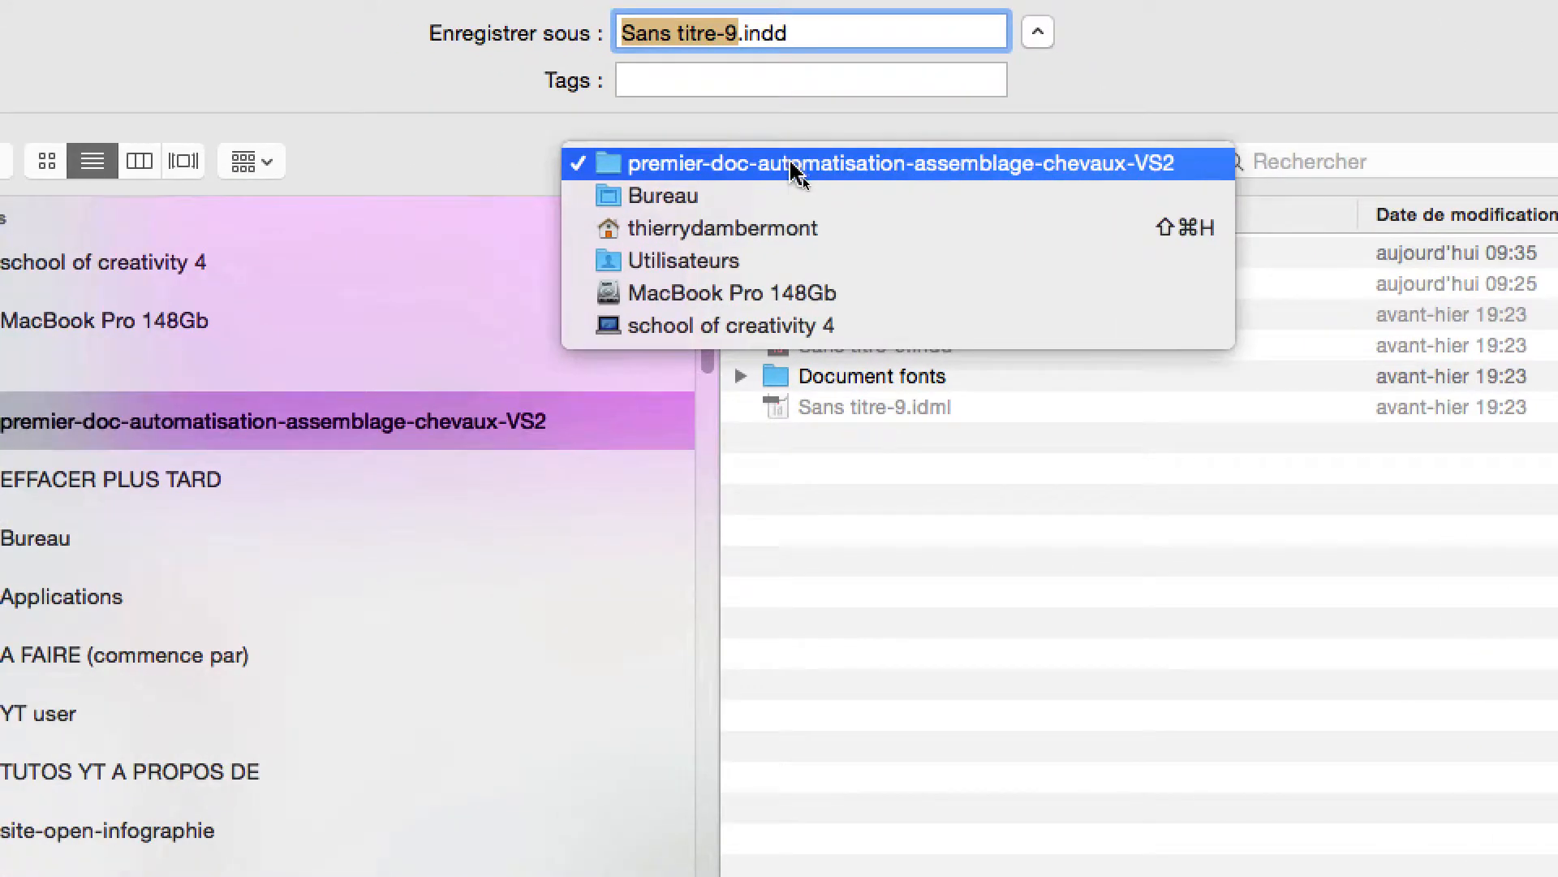
left_click(794, 173)
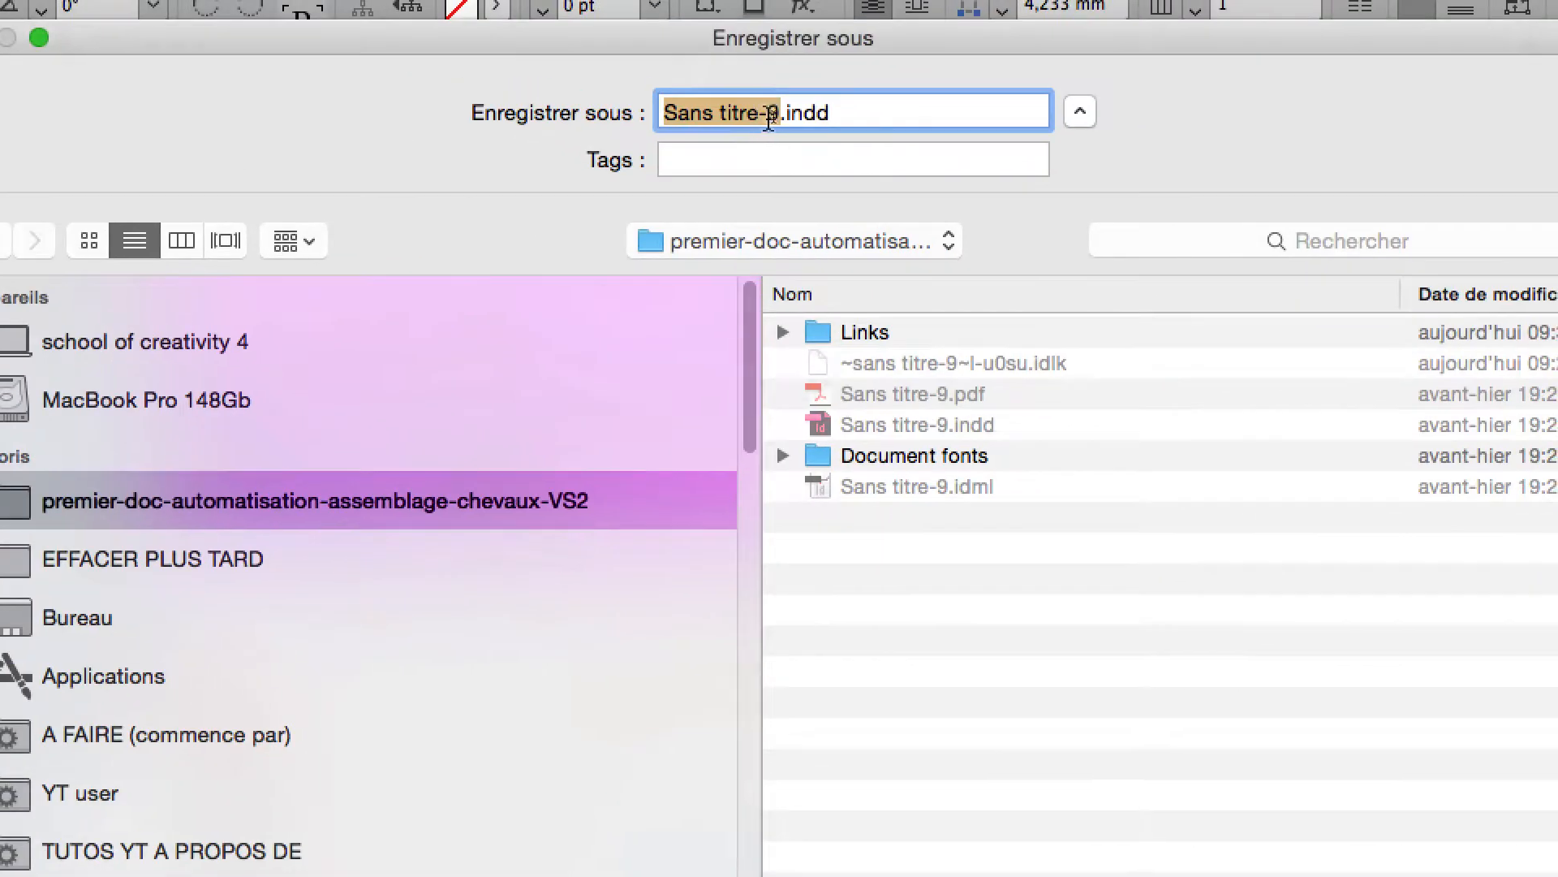
left_click(681, 33)
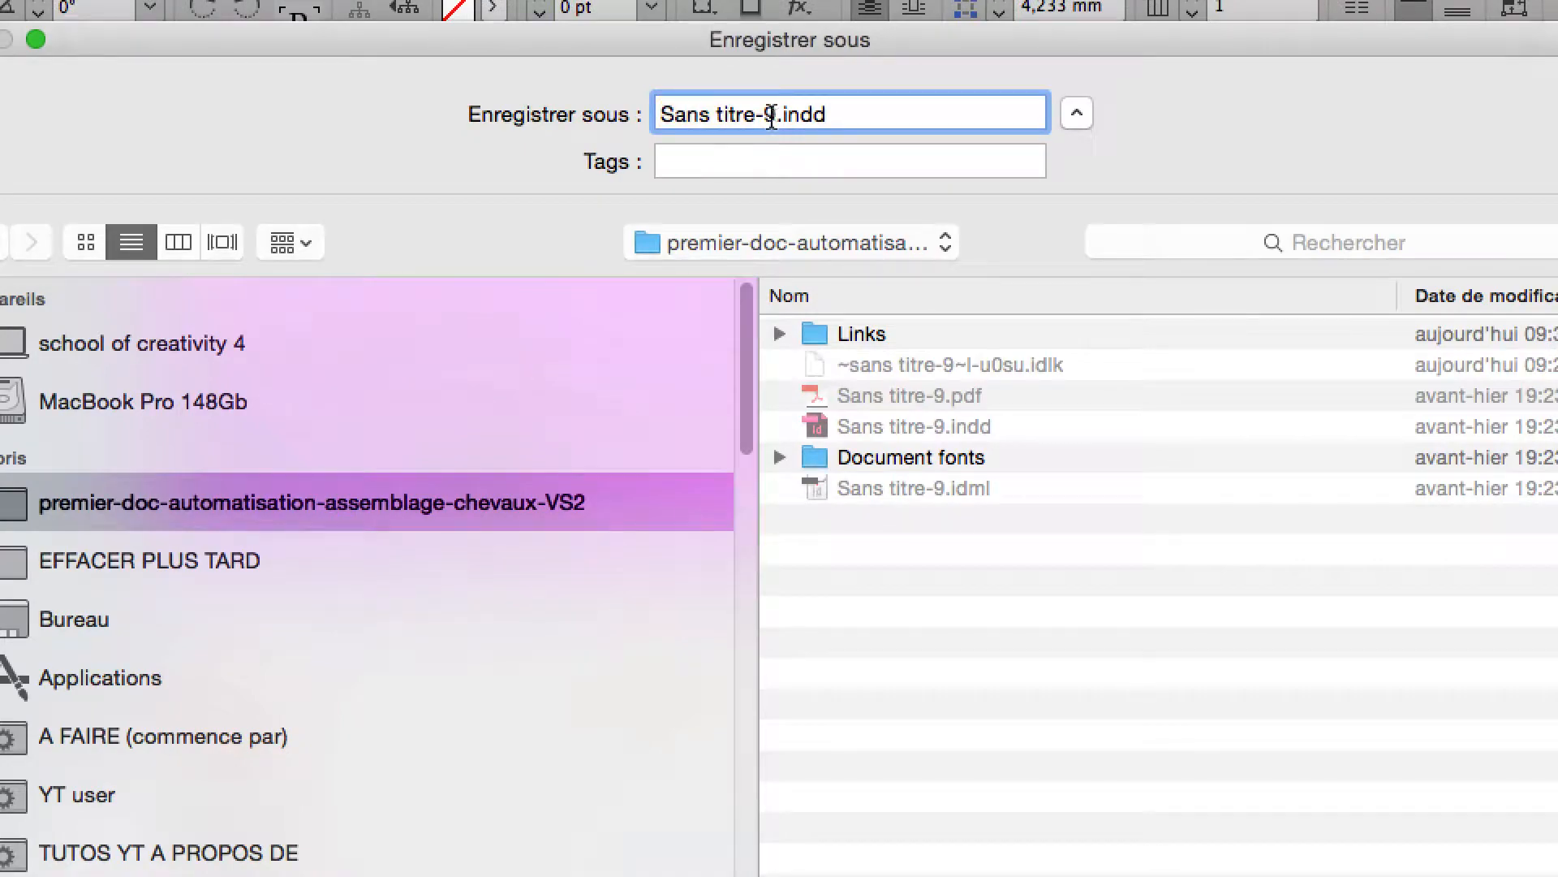
key("BackSpace")
type("10")
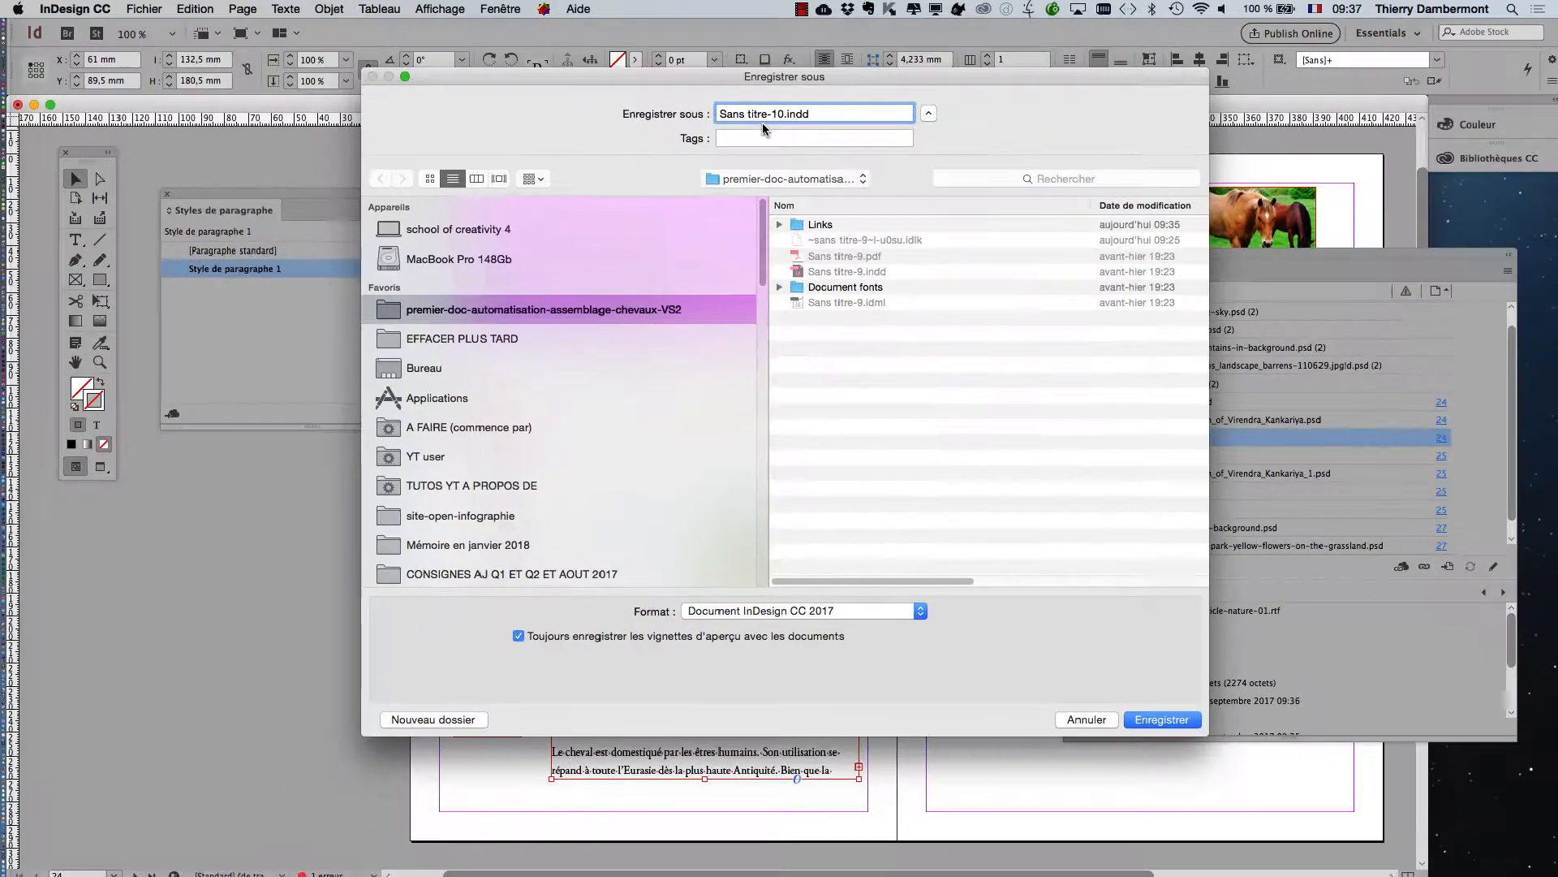
left_click(1158, 715)
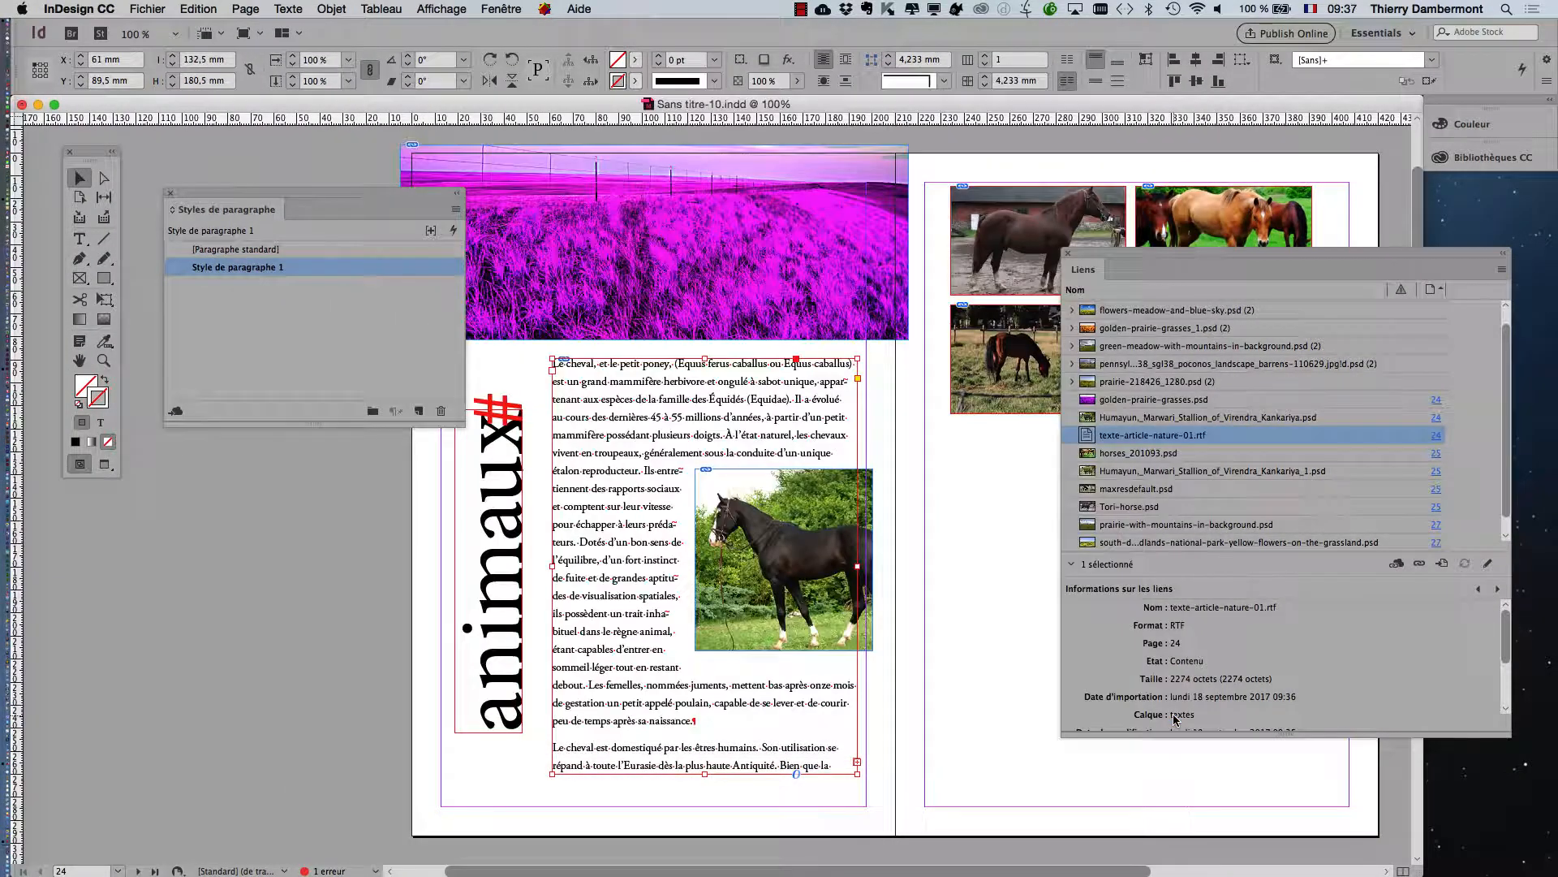